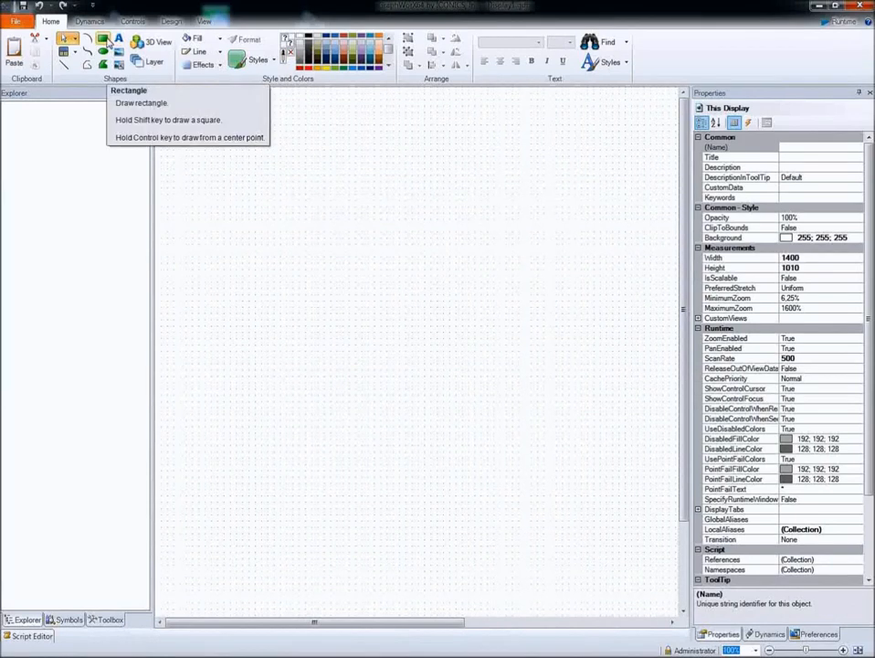
Draw a tall rectangle about 130 wide and 390 high near the canvas's upper-left corner
left_click(105, 41)
left_click_drag(173, 137, 255, 384)
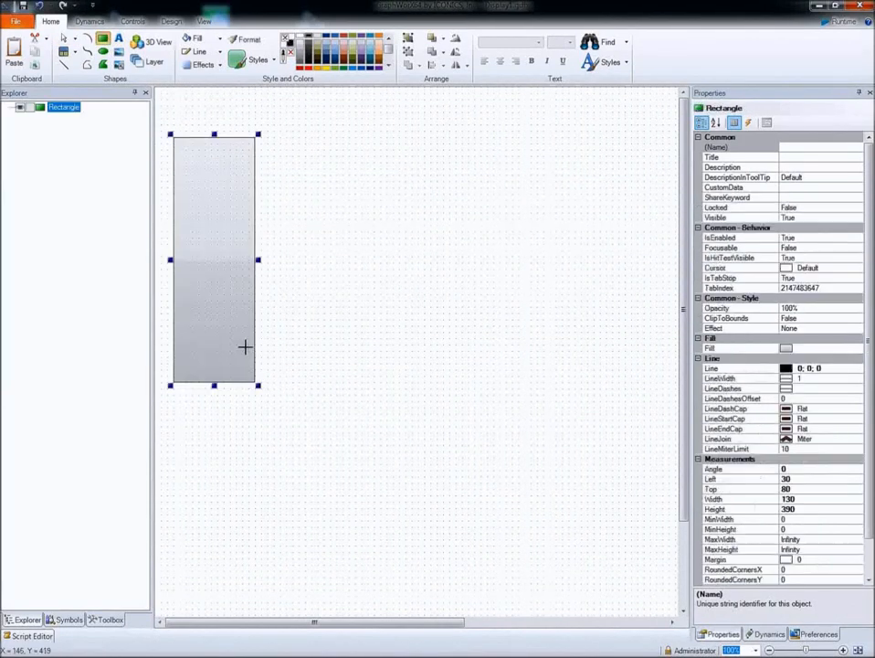
key("Escape")
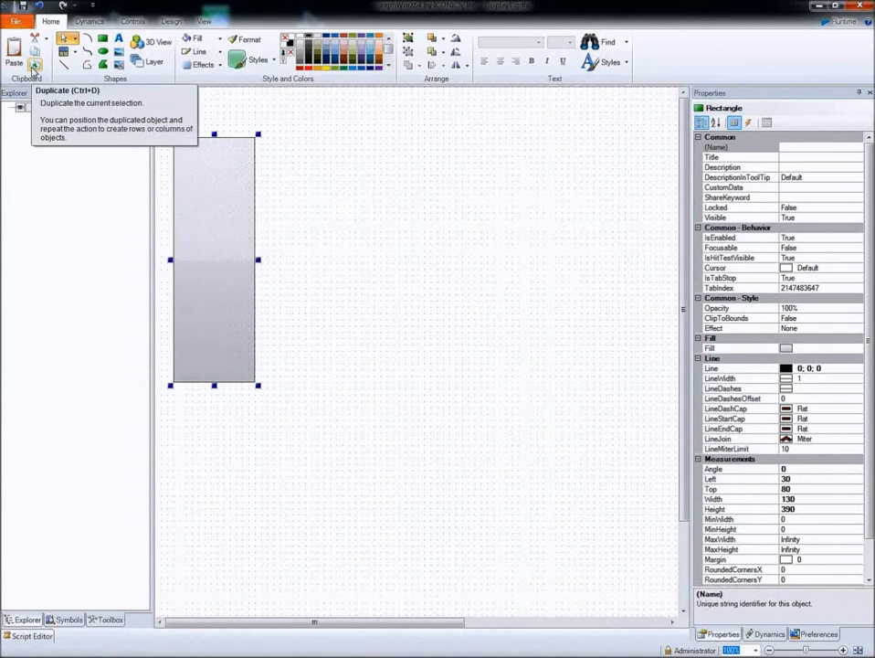
Duplicate the rectangle, fitting the copy inside the original at about 110 by 330 with corners rounded to about 30
left_click(34, 65)
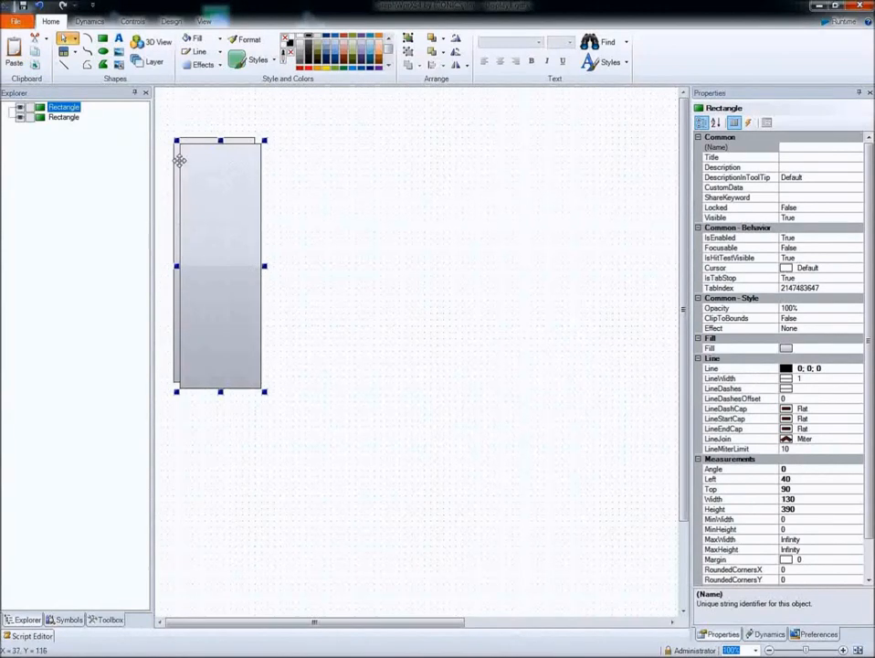
left_click_drag(176, 142, 198, 176)
left_click_drag(213, 226, 199, 209)
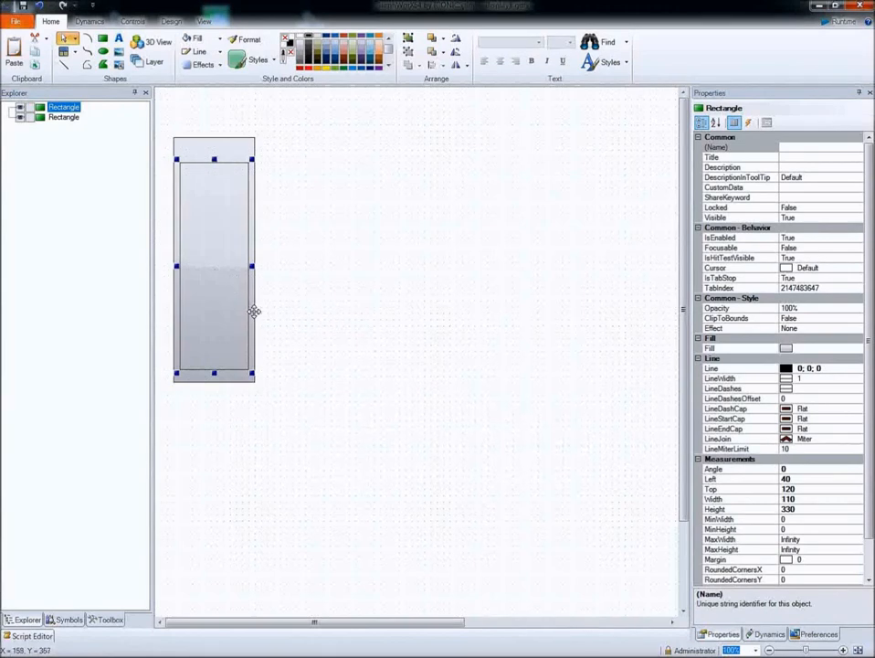
left_click_drag(254, 309, 254, 311)
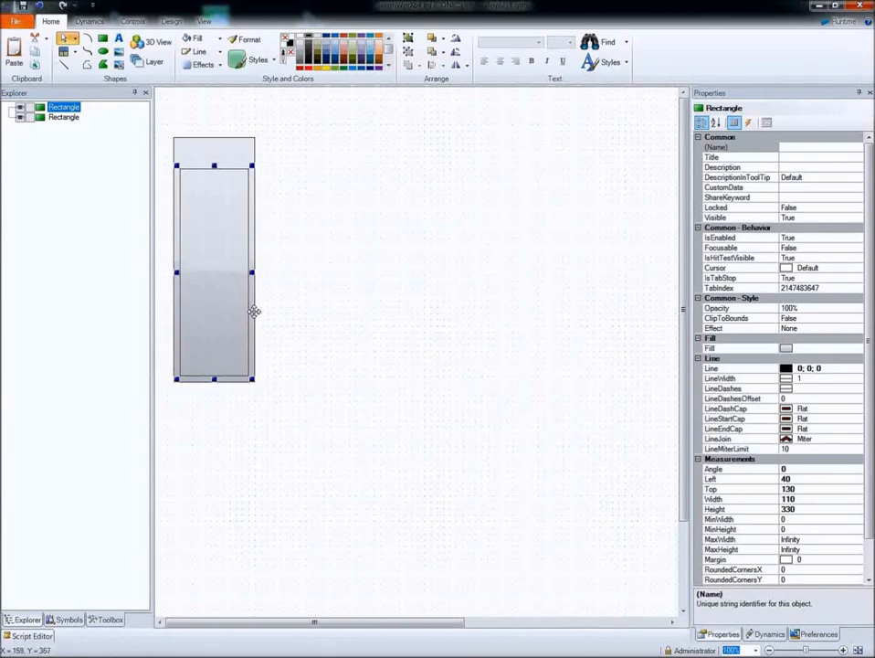
double_click(191, 179)
left_click_drag(180, 168, 198, 197)
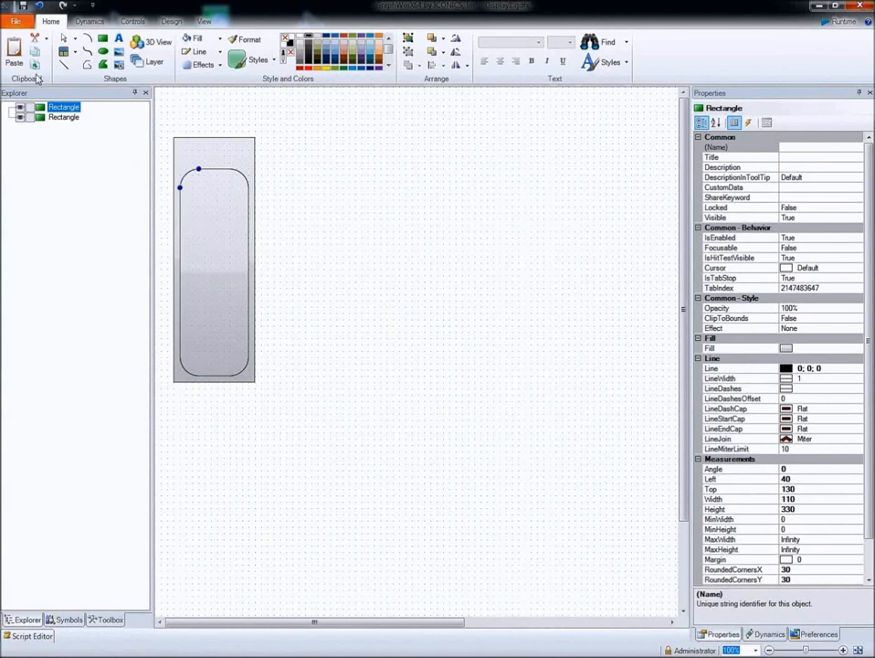
Duplicate the rounded rectangle with a light blue fill (184; 204; 228) and align the copy exactly over the original
left_click(35, 65)
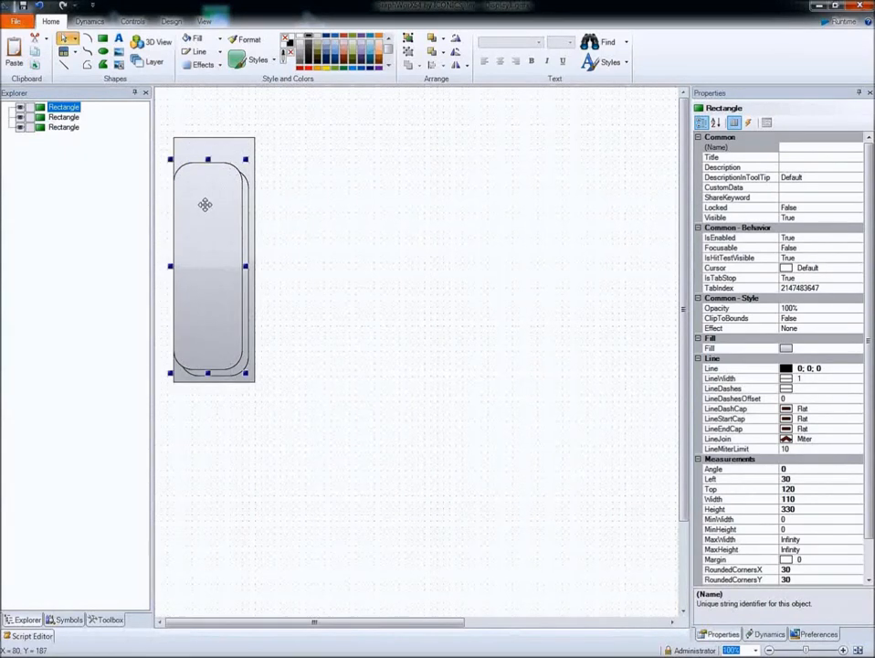
left_click(338, 52)
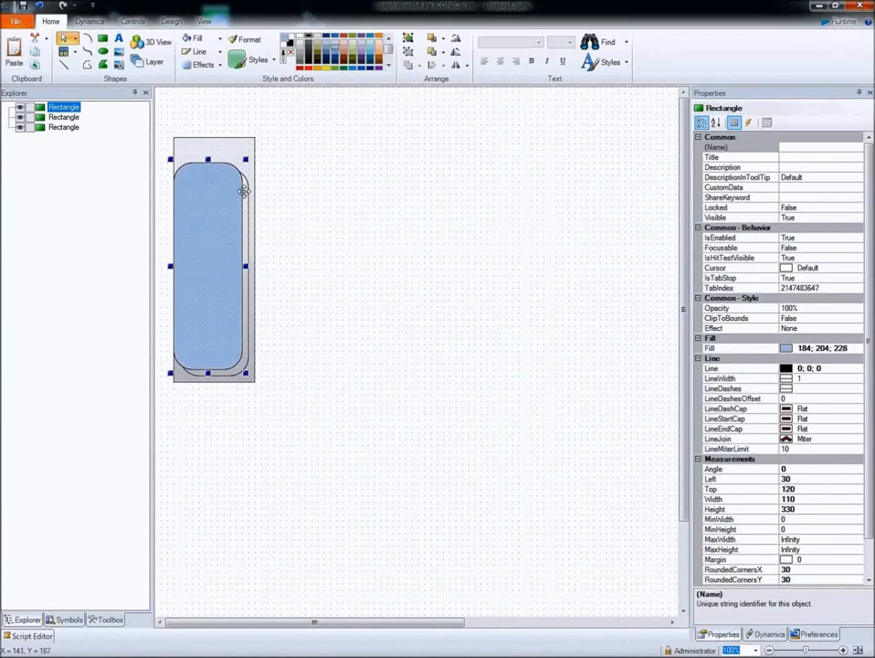
left_click_drag(219, 207, 219, 207)
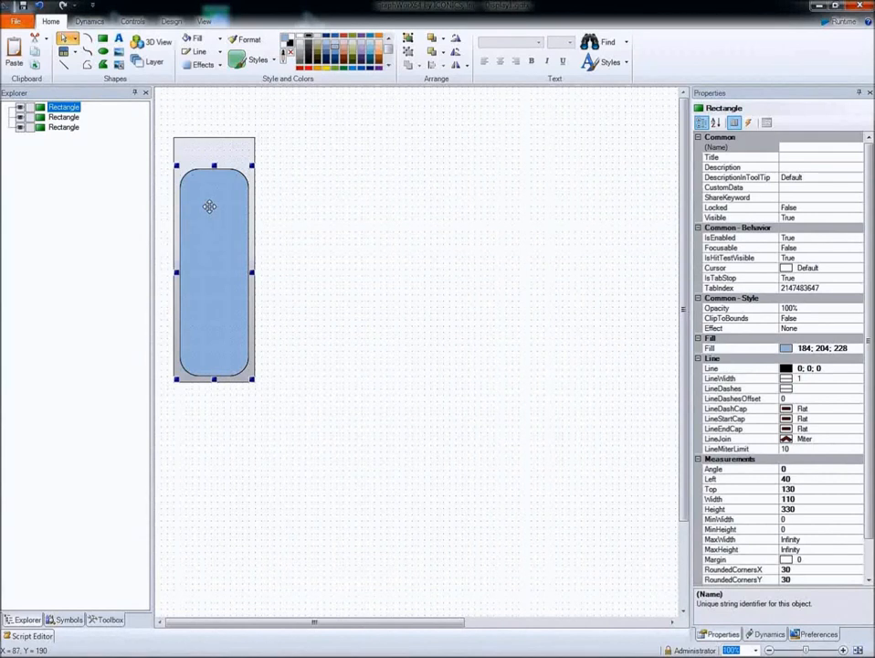
Rename the blue rectangle Fill, the rounded rectangle beneath it InnerSpace, and the large outer rectangle OutterSpace
left_click(59, 109)
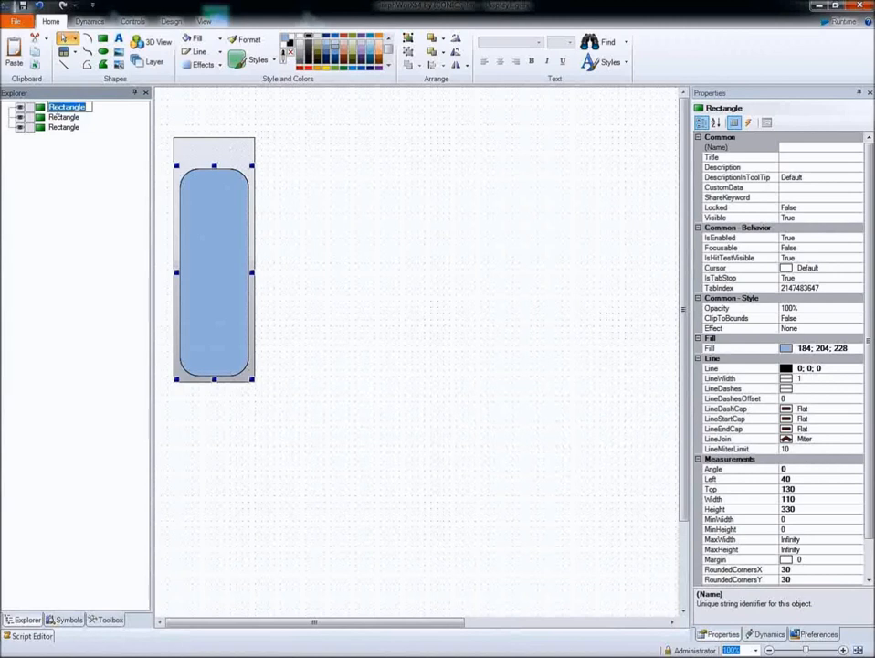
type("Fill")
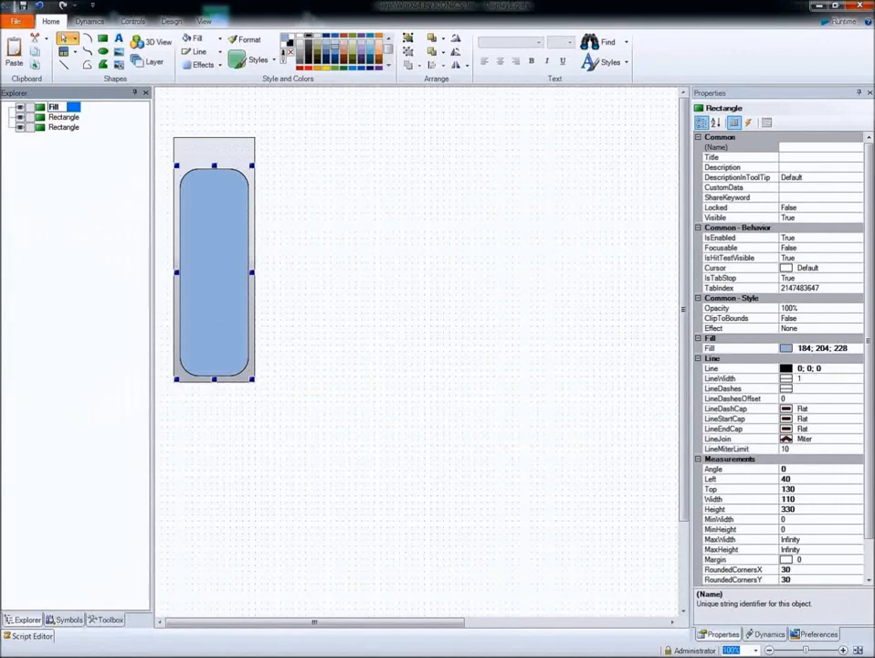
left_click(61, 117)
left_click(61, 117)
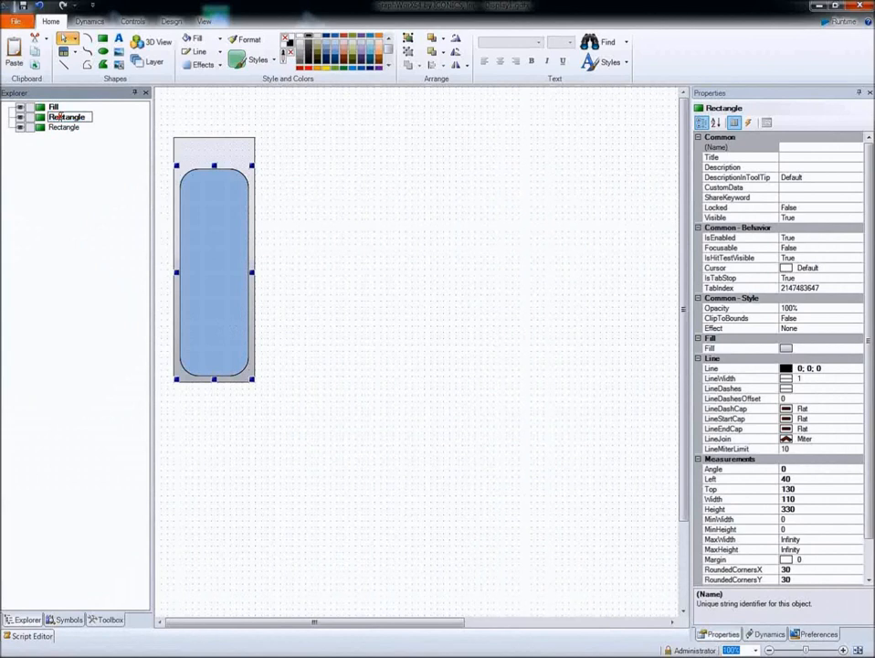
type("InnerSpace")
left_click(66, 127)
left_click(66, 127)
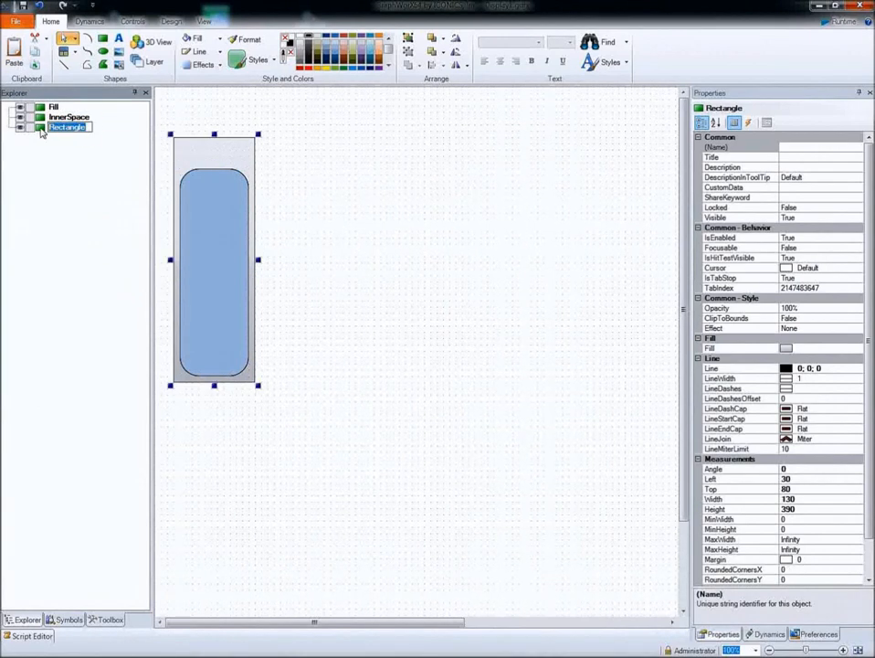
type("OutterSpace")
key("Return")
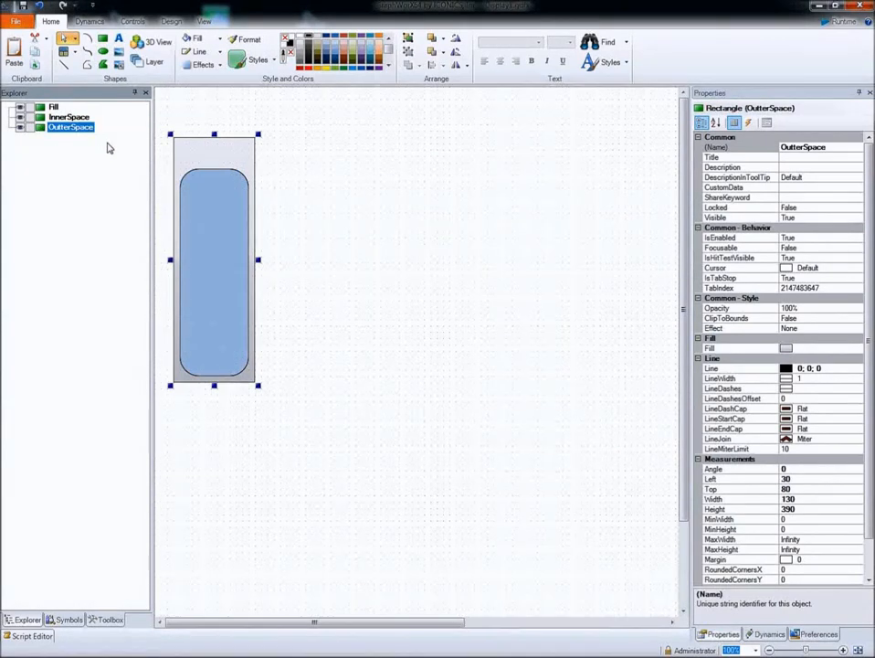
Place a process point about 110 wide in the space above the blue rectangle
left_click(87, 23)
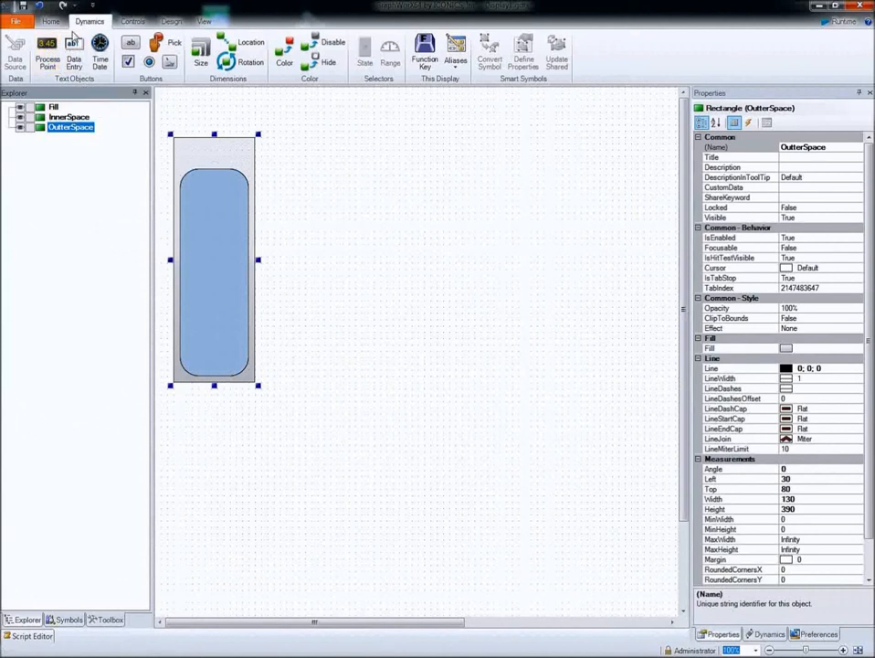
left_click(50, 53)
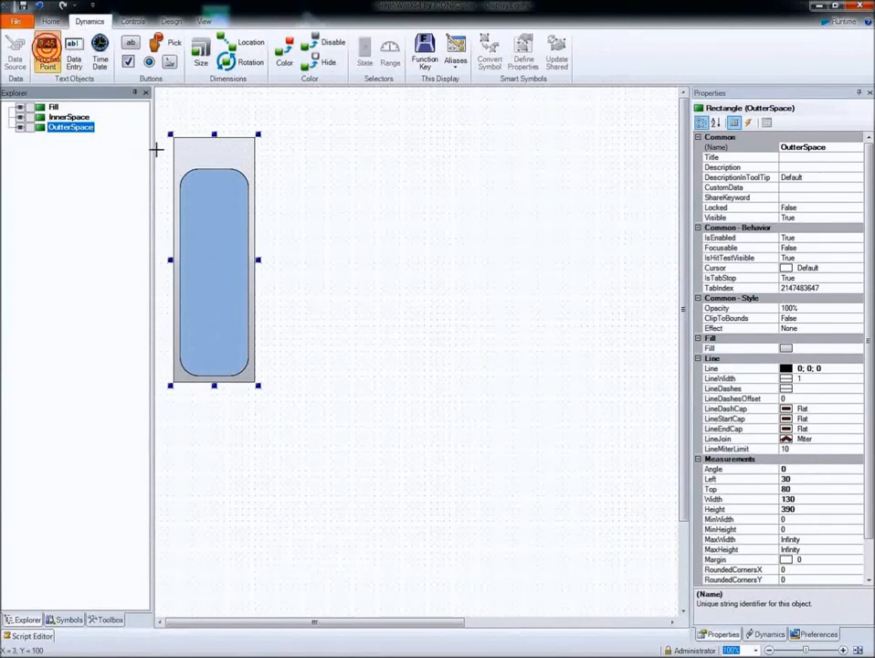
left_click_drag(184, 151, 248, 165)
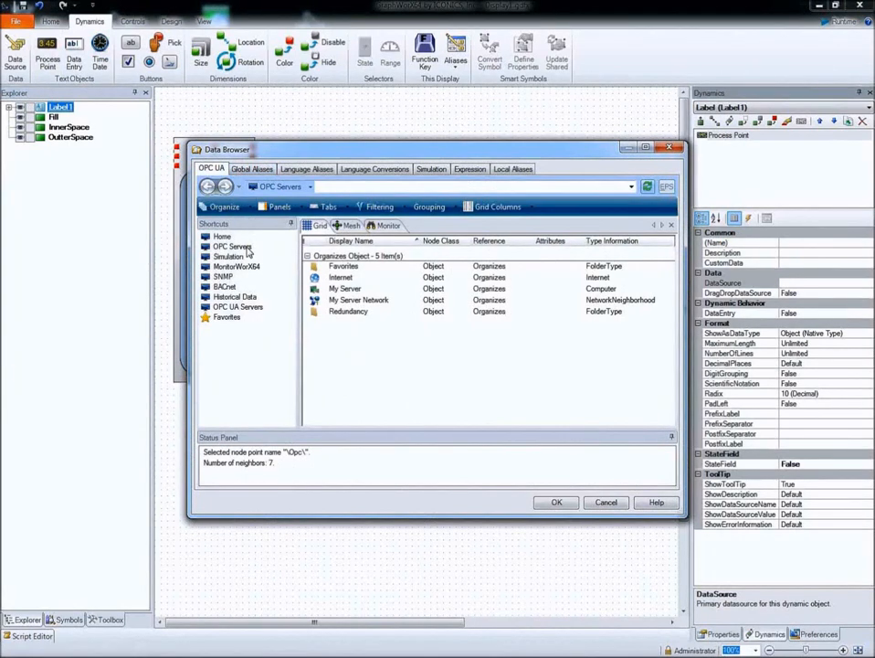
Bind the process point to Tank1's LiquidLevel from ICONICS.SimulatorOPCDA.2_DA on My Server and enlarge its label to about 30 high
double_click(338, 289)
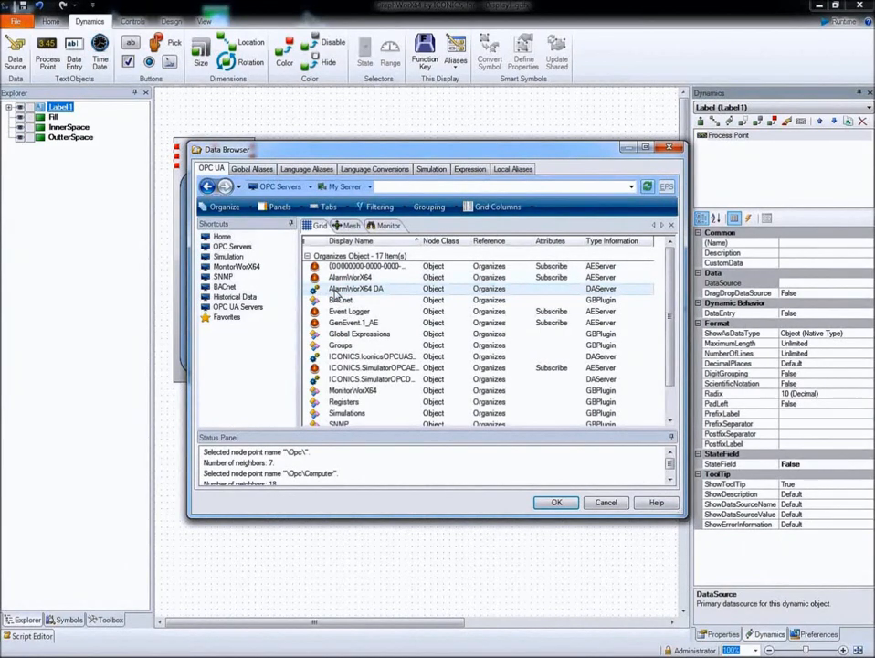
double_click(350, 381)
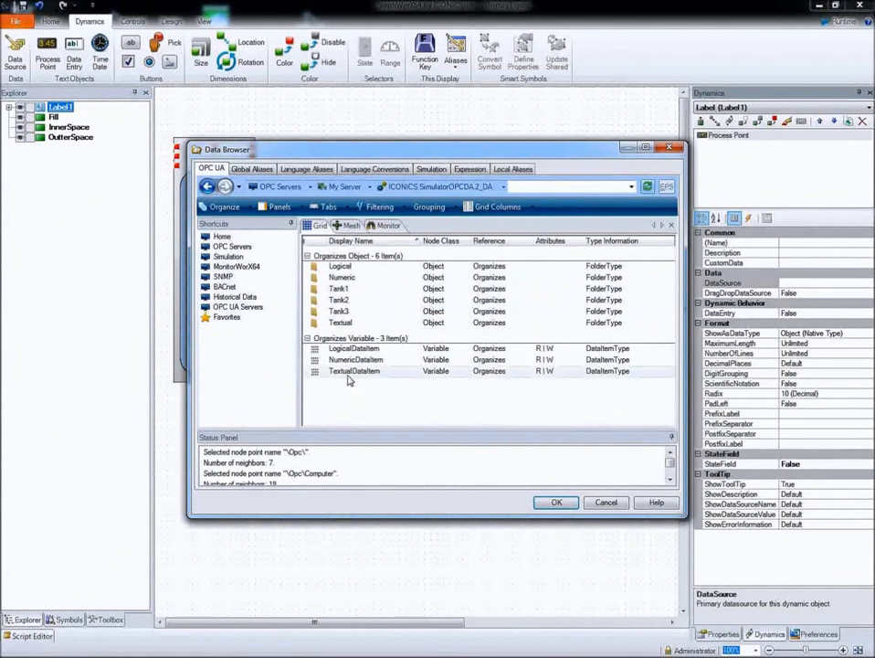
double_click(339, 289)
left_click(347, 266)
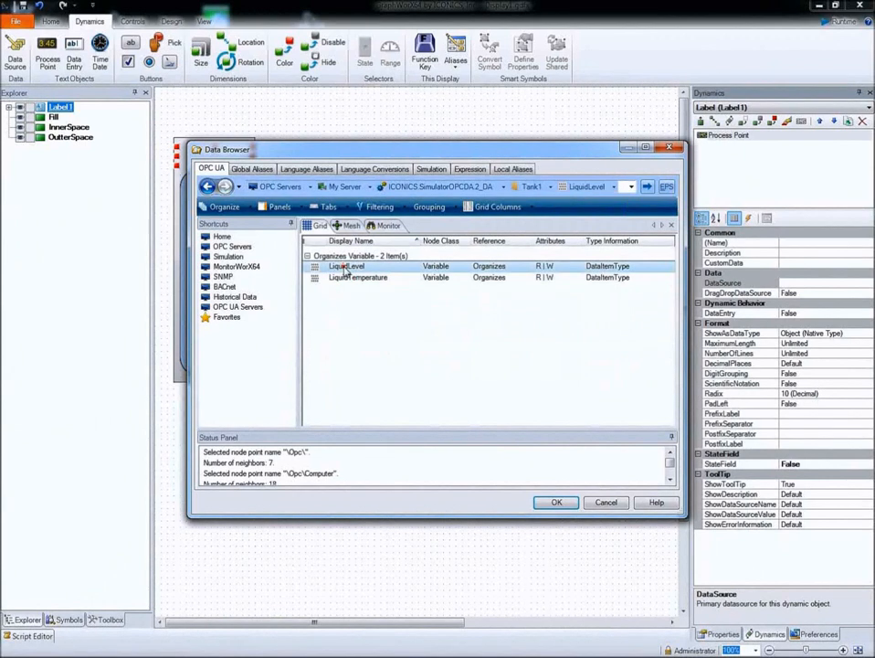
left_click(555, 504)
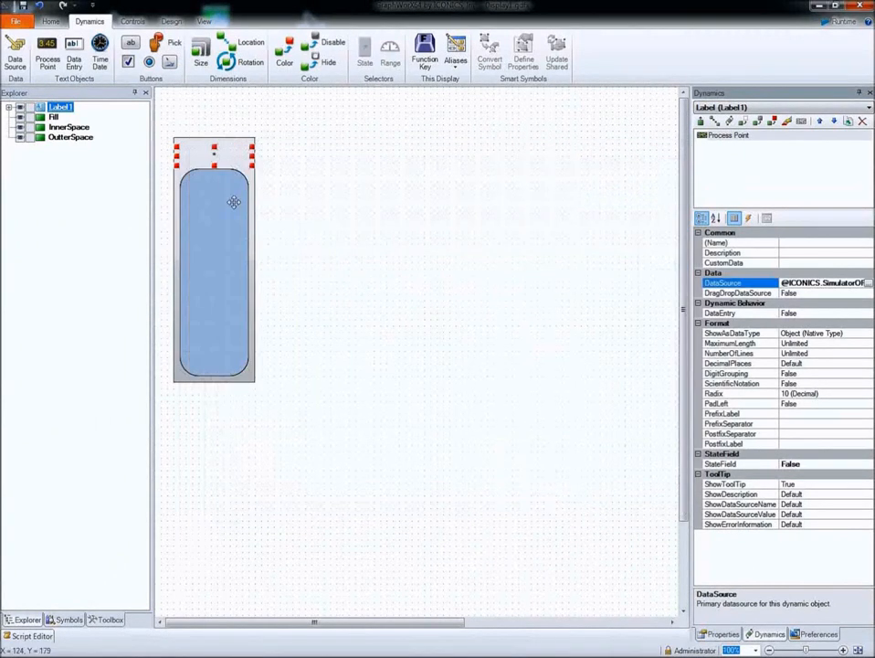
left_click(214, 137)
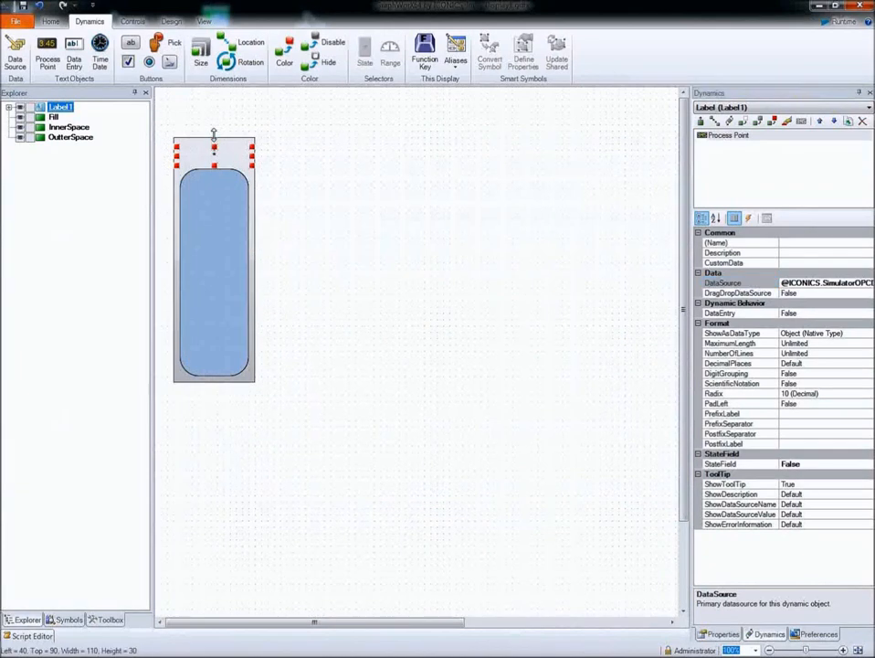
left_click_drag(214, 131, 213, 139)
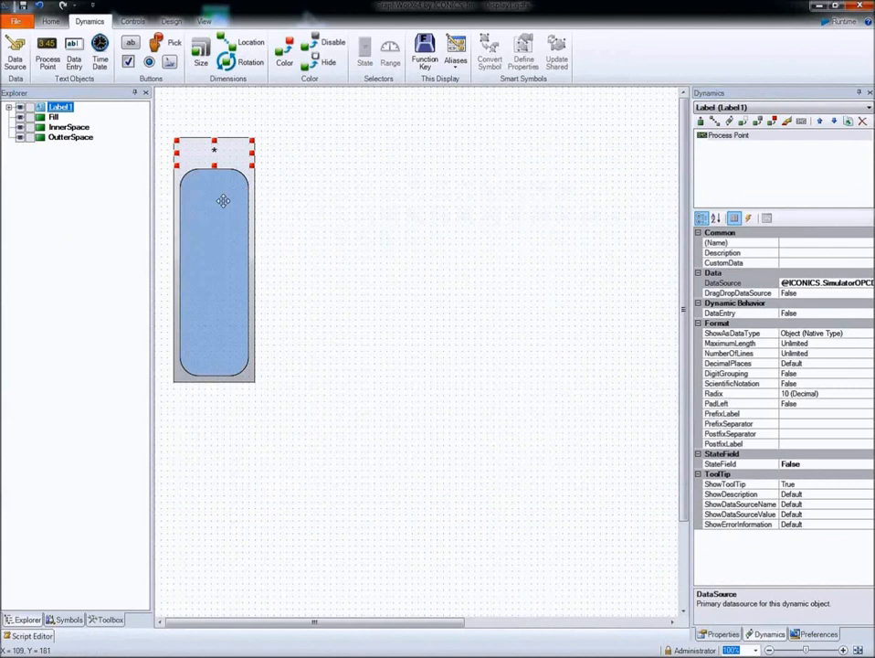
Run the display to check the live liquid level value and return to configuration mode
left_click(842, 22)
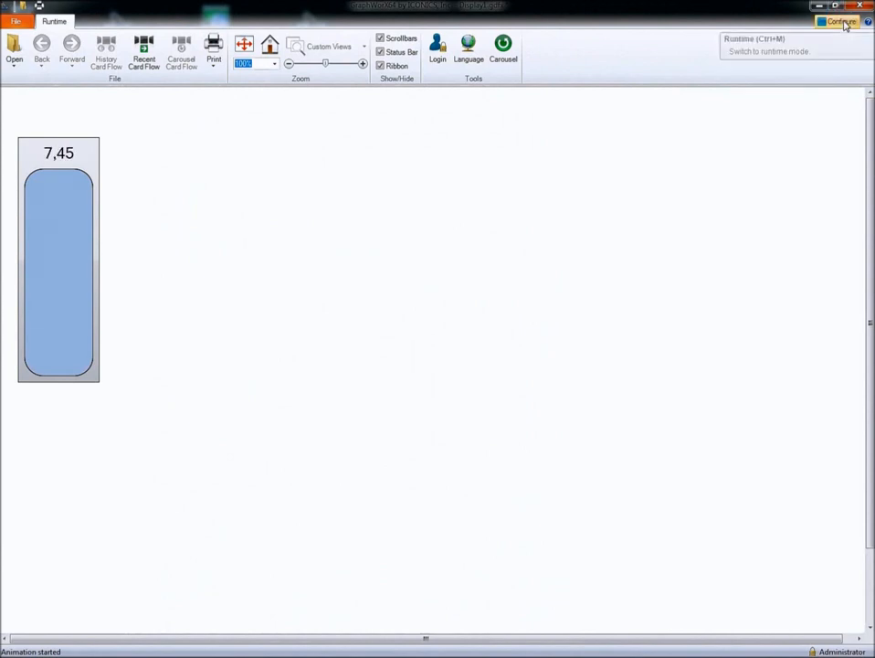
left_click(841, 22)
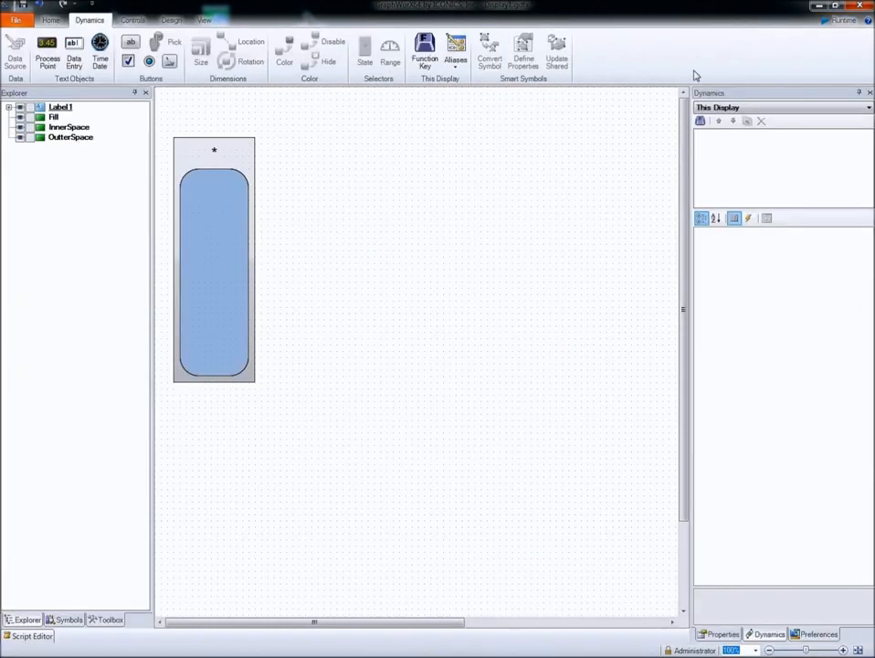
Add a Size dynamic to the blue Fill rectangle, using Tank1's LiquidLevel as its data source
left_click(212, 214)
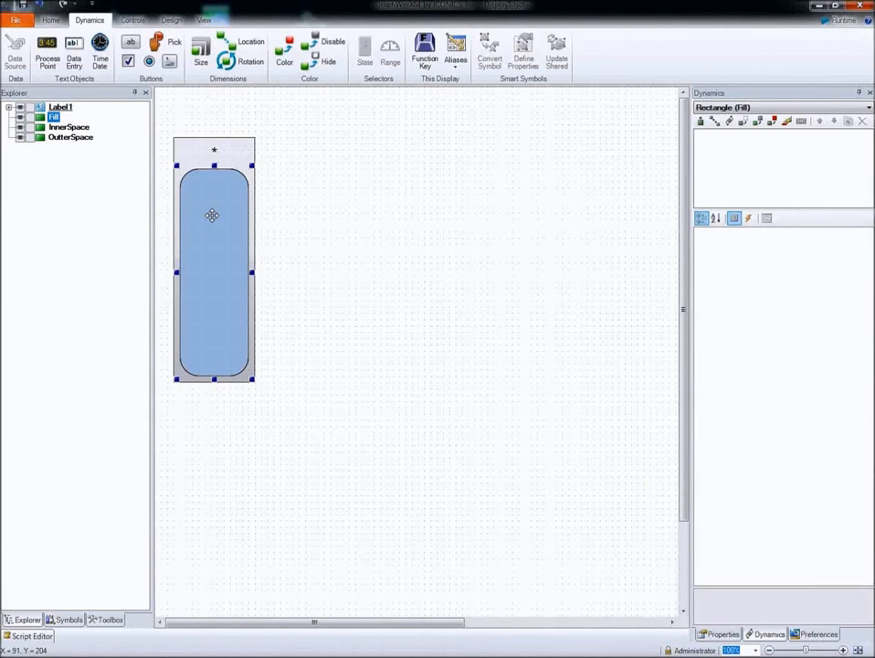
left_click(204, 59)
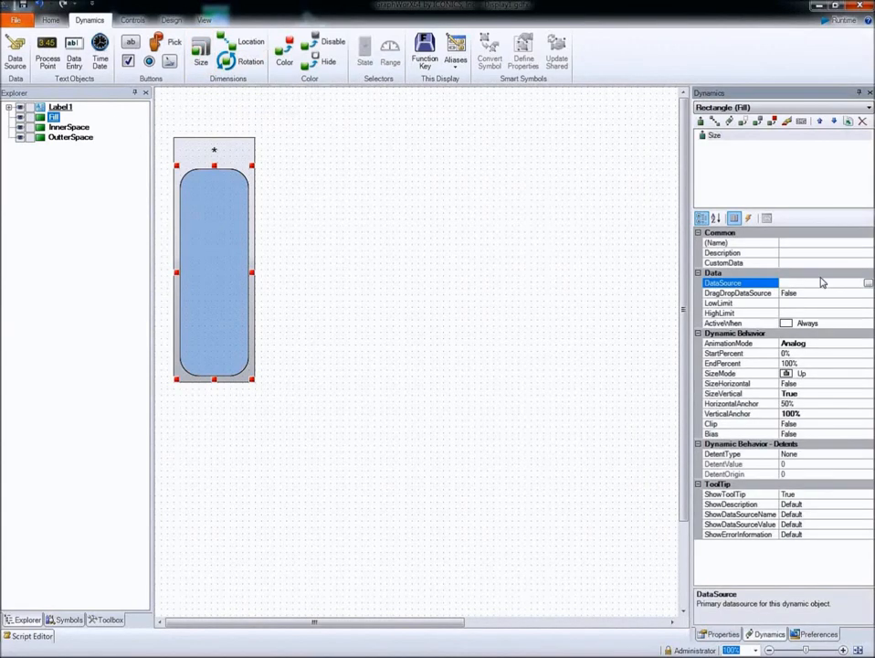
left_click(866, 283)
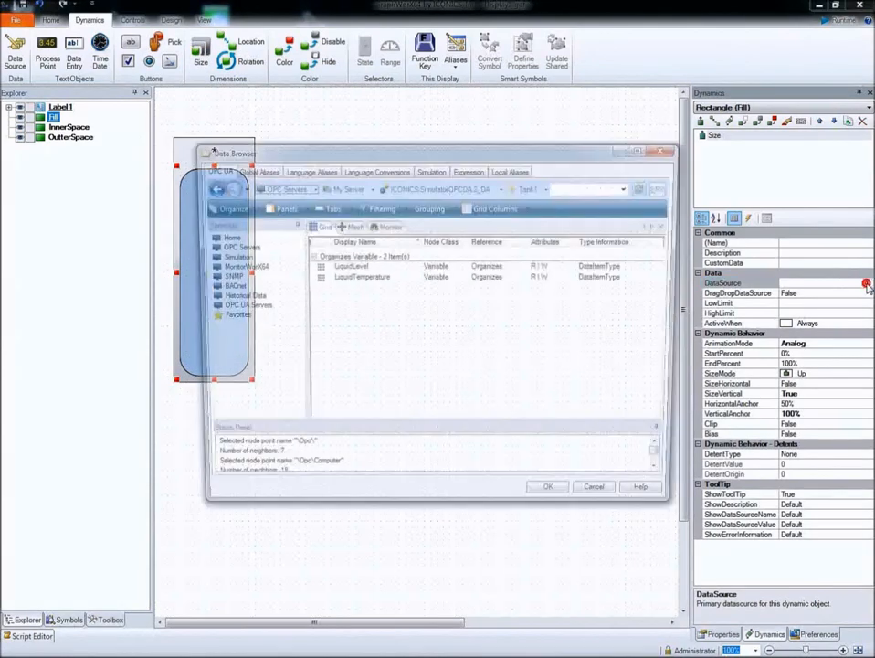
left_click(356, 266)
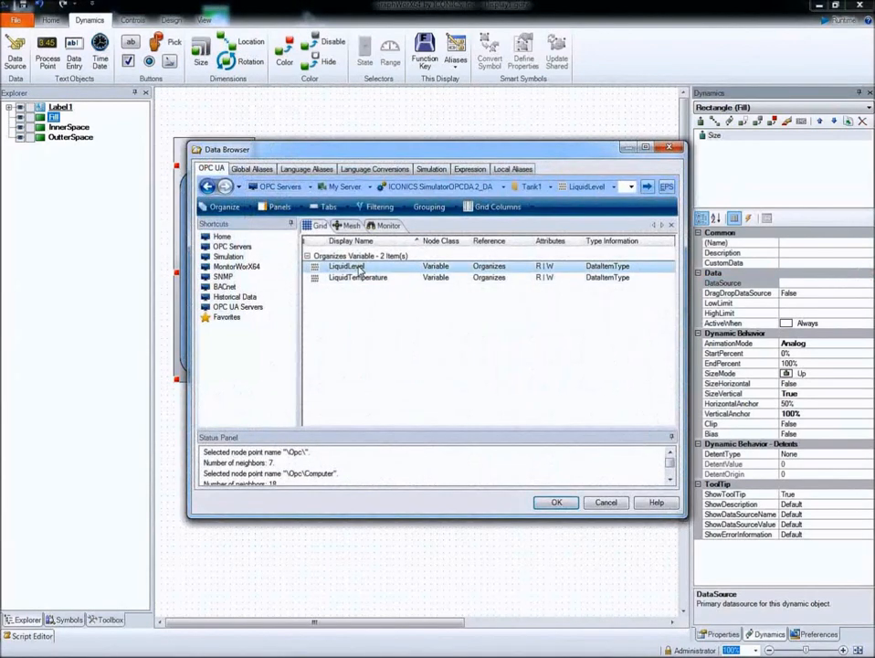
left_click(556, 503)
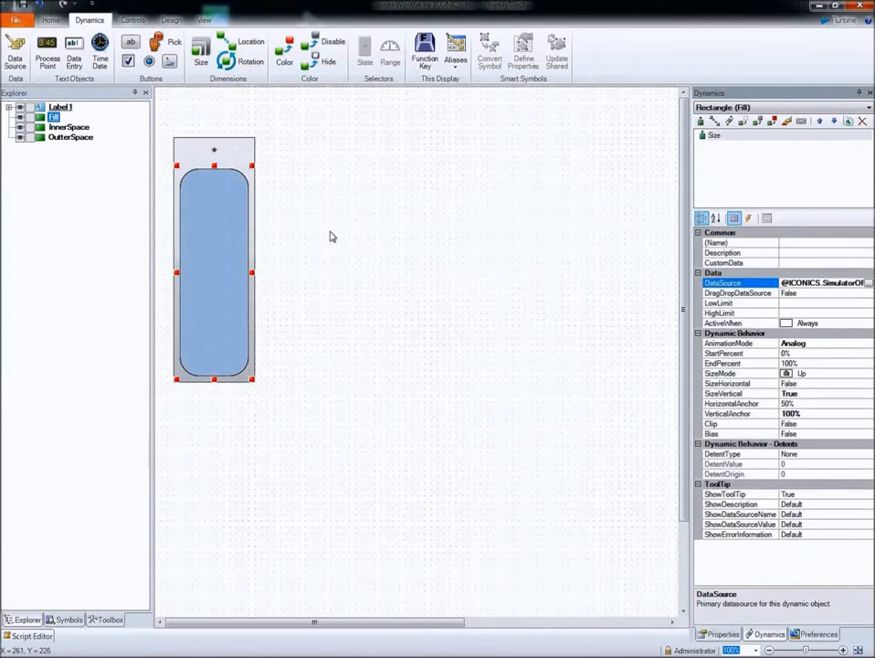
Set the Fill rectangle's Size dynamic to a low limit of 0, a high limit of 10, and Clip to True
left_click(721, 633)
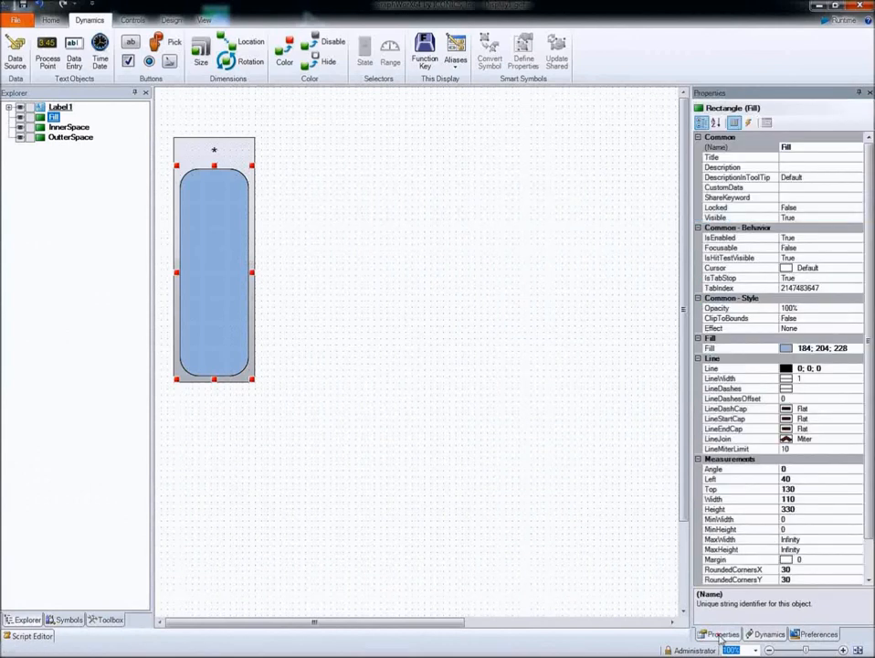
left_click(767, 634)
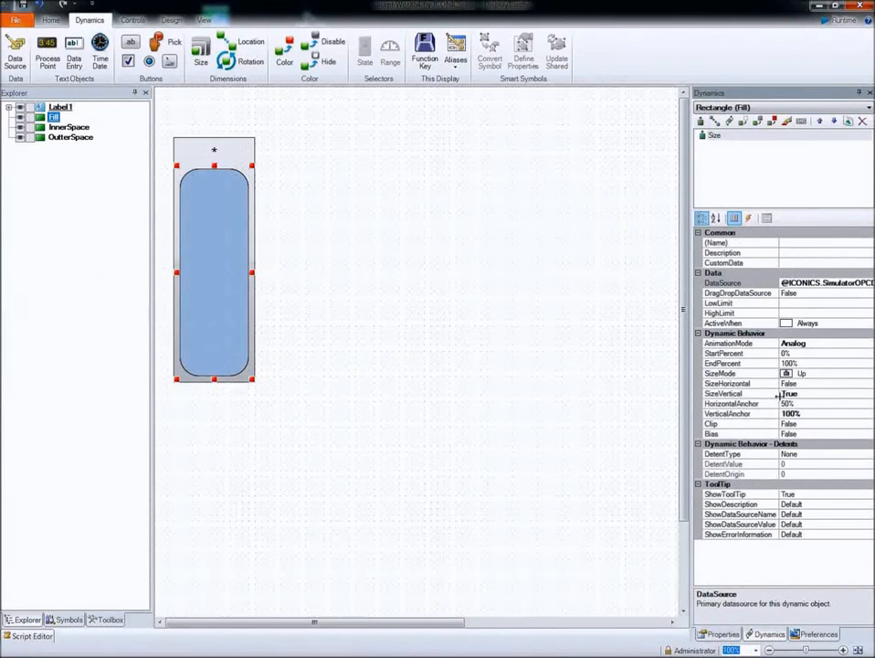
left_click(789, 304)
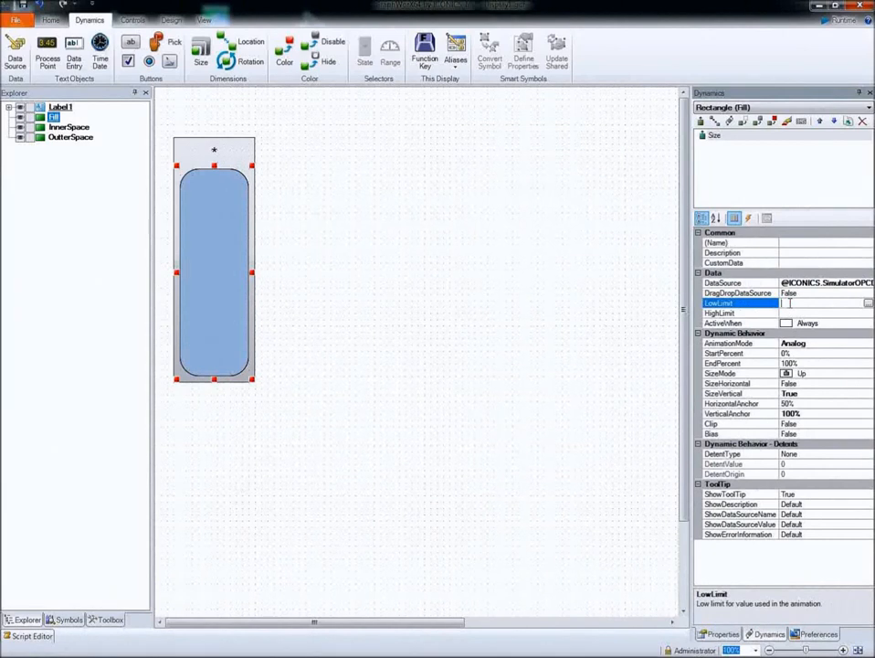
left_click(786, 313)
type("10")
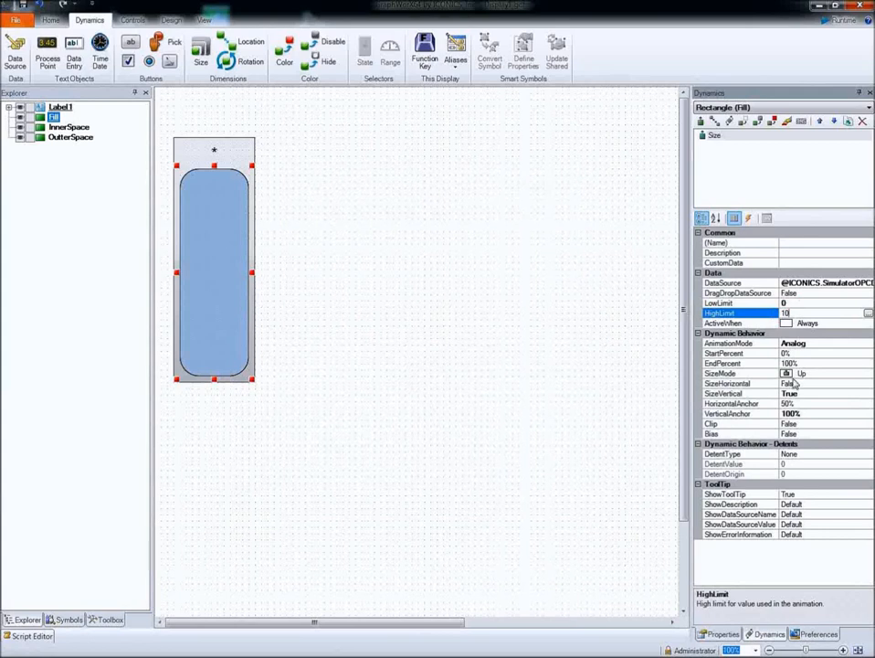
double_click(807, 424)
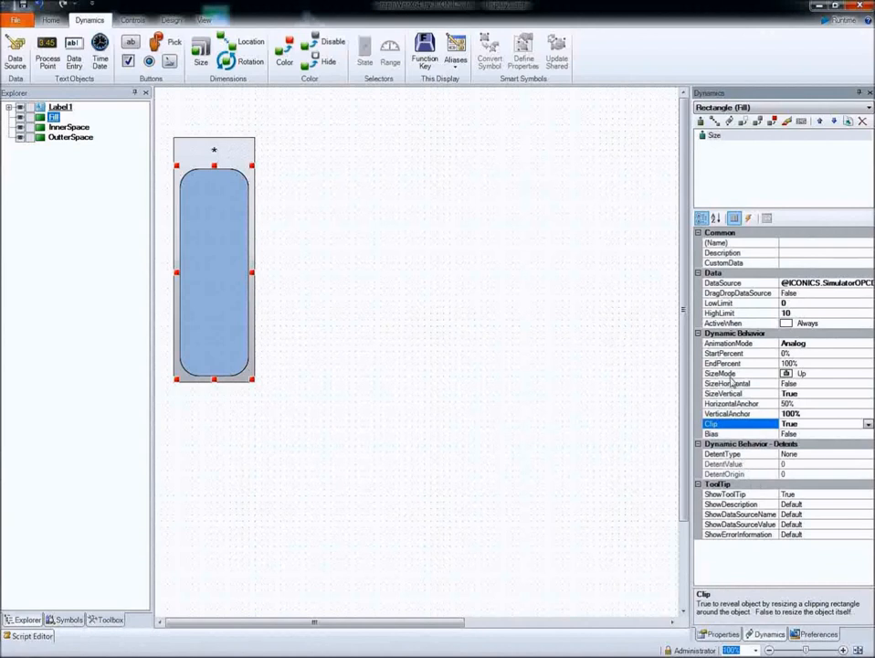
Run the display to check the tank's fill animation against the level value, and return to configuration mode
left_click(840, 22)
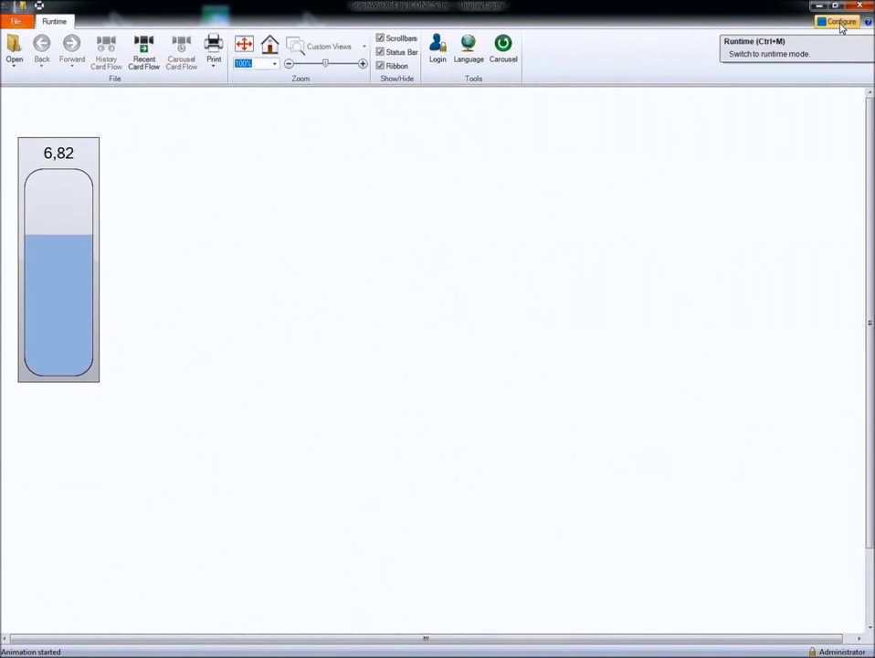
left_click(840, 23)
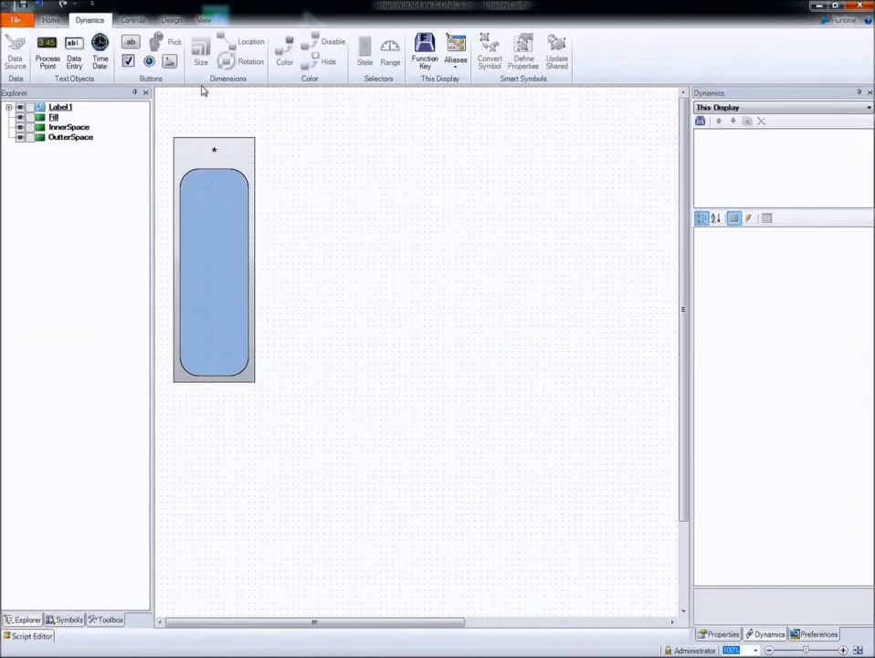
Place an AlarmWorX64 Viewer beside the upper part of the tank, starting level with the tank's top edge
left_click(132, 21)
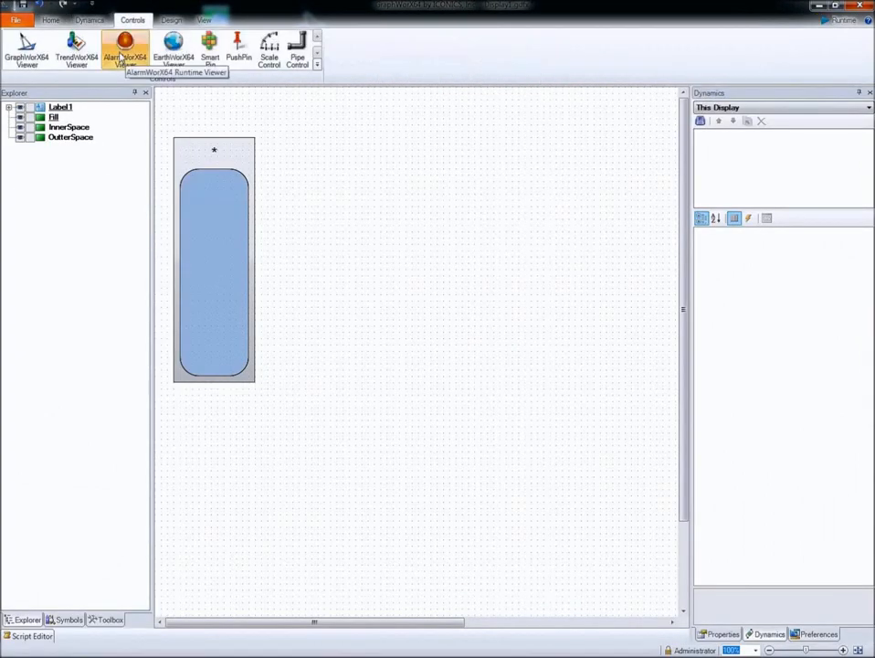
left_click(122, 55)
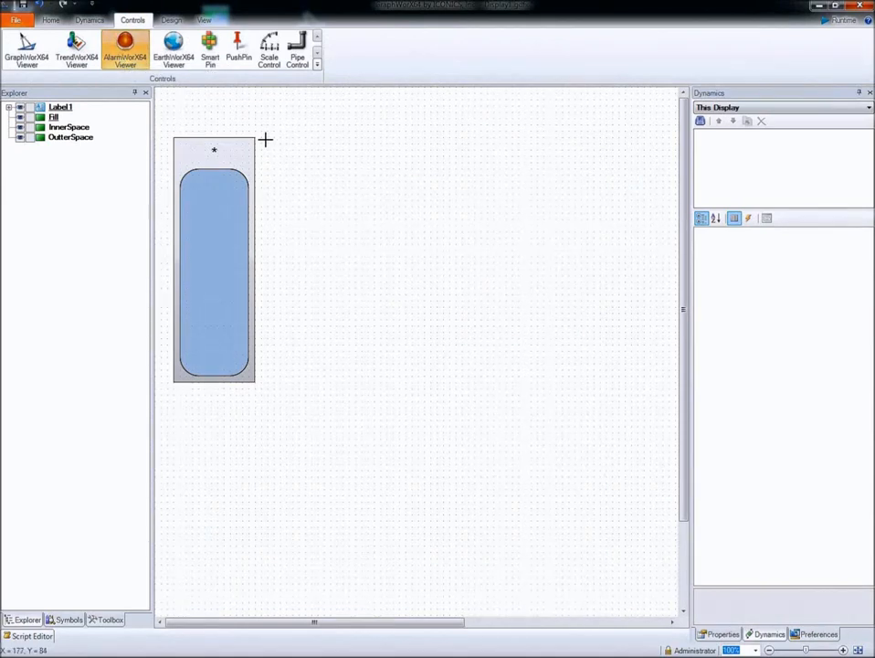
left_click_drag(266, 138, 664, 242)
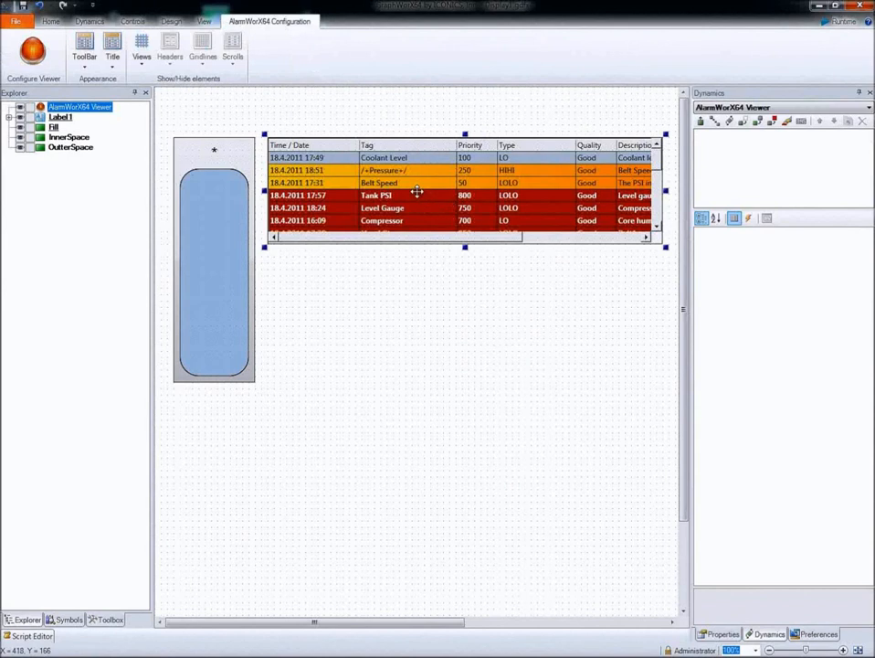
Create a new real-time subscription named Alarms as the source of the alarm viewer's grid
double_click(416, 191)
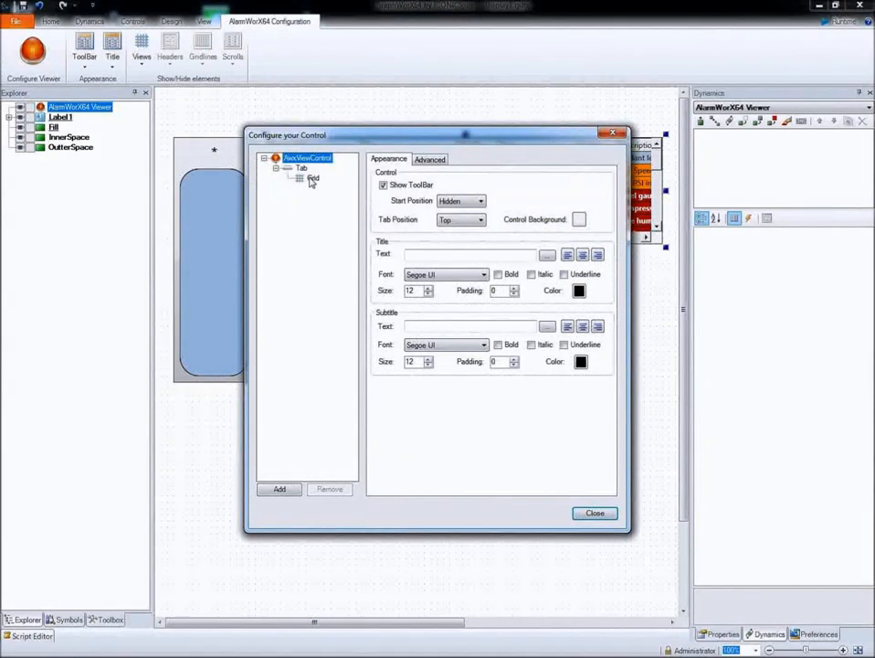
left_click(312, 179)
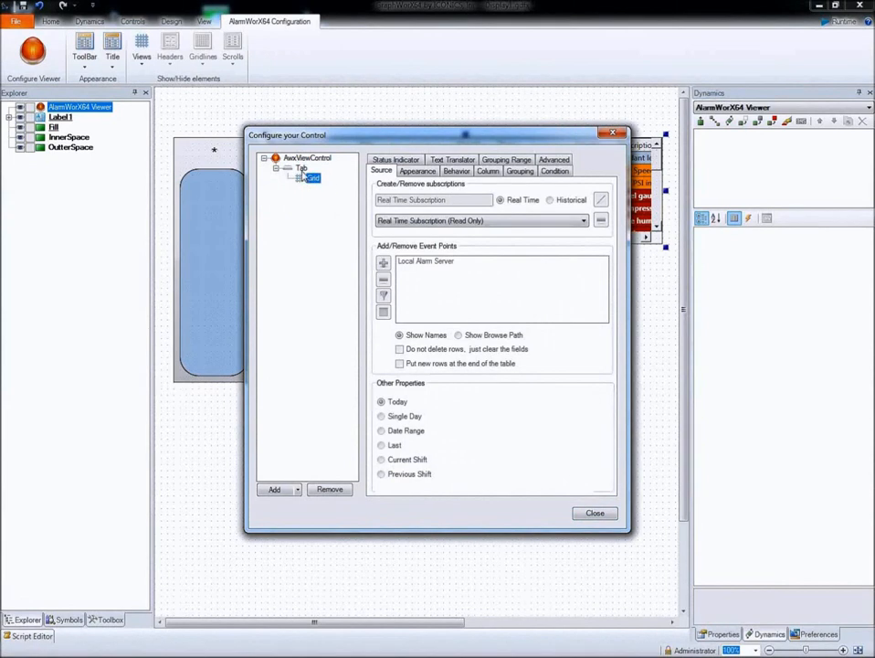
left_click(459, 224)
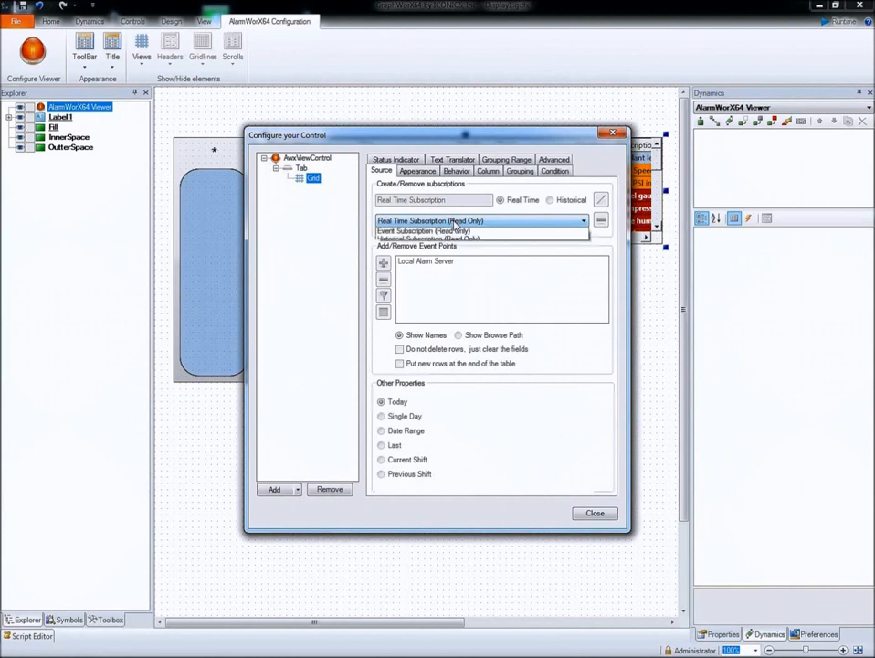
left_click(408, 231)
left_click(413, 201)
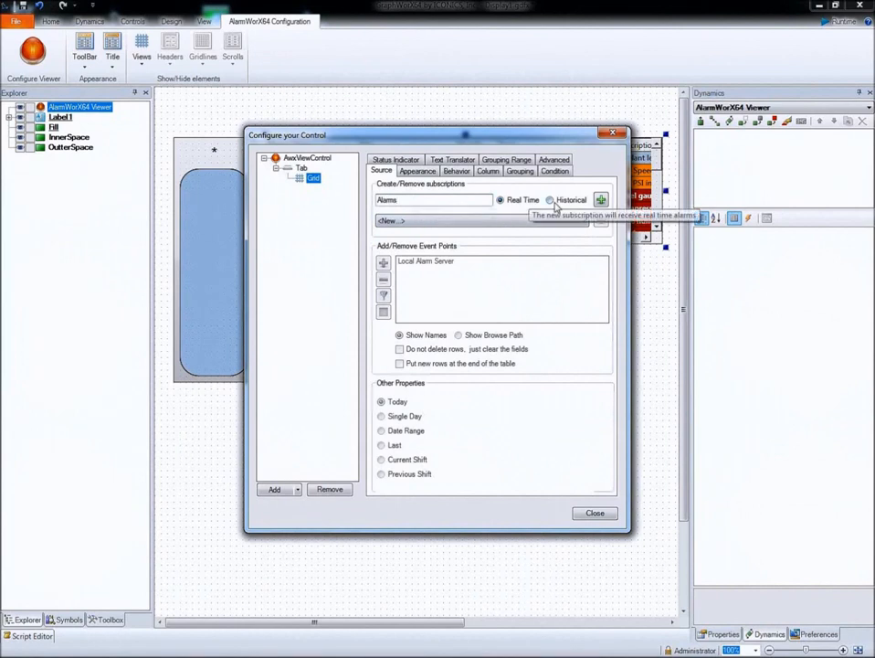
left_click(600, 200)
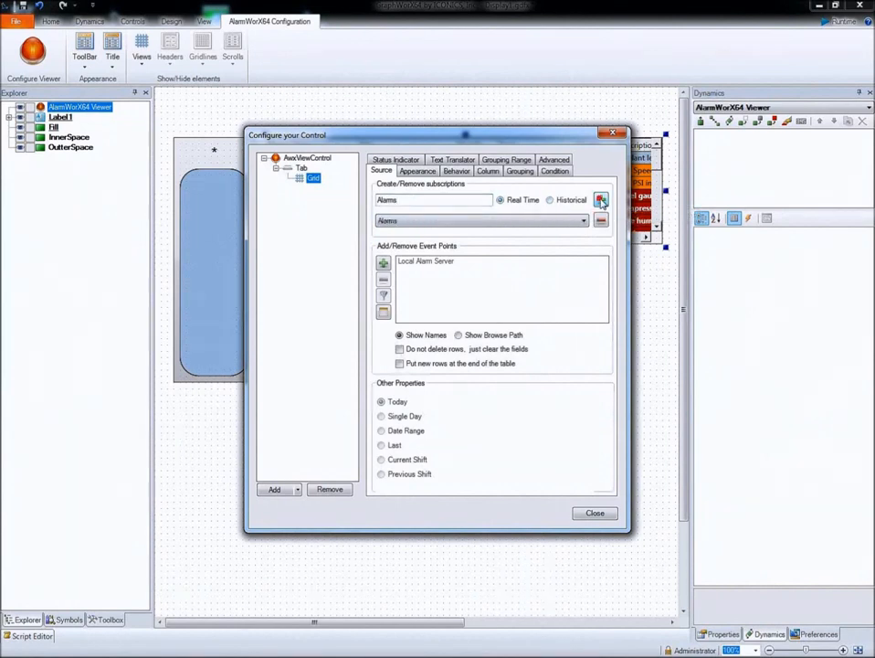
Add a second tab to the alarm viewer, set its grid's source to Historical Subscription, and close the configuration
right_click(295, 162)
mouse_move(395, 167)
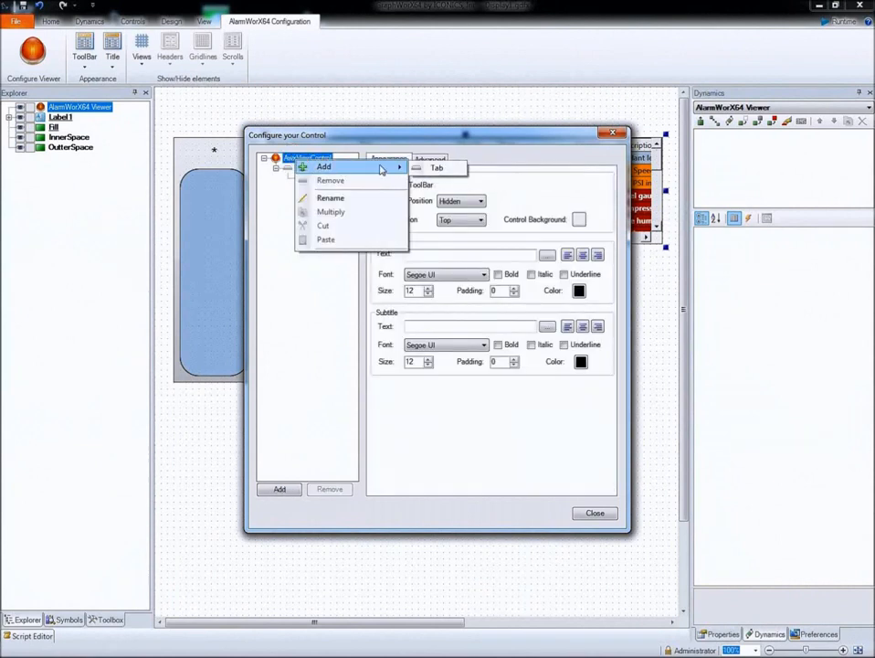
left_click(433, 168)
left_click(300, 189)
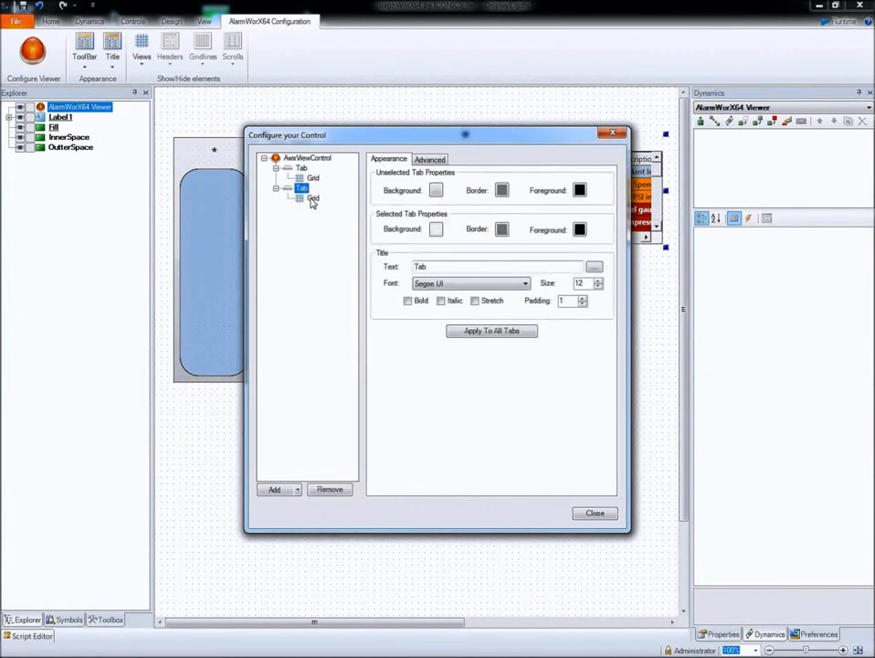
left_click(313, 199)
left_click(419, 222)
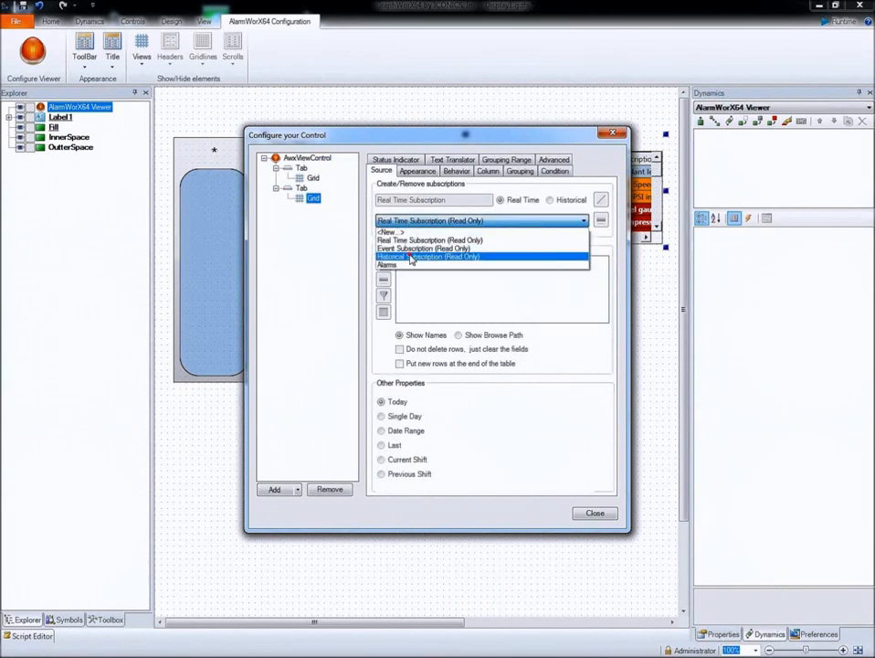
left_click(411, 257)
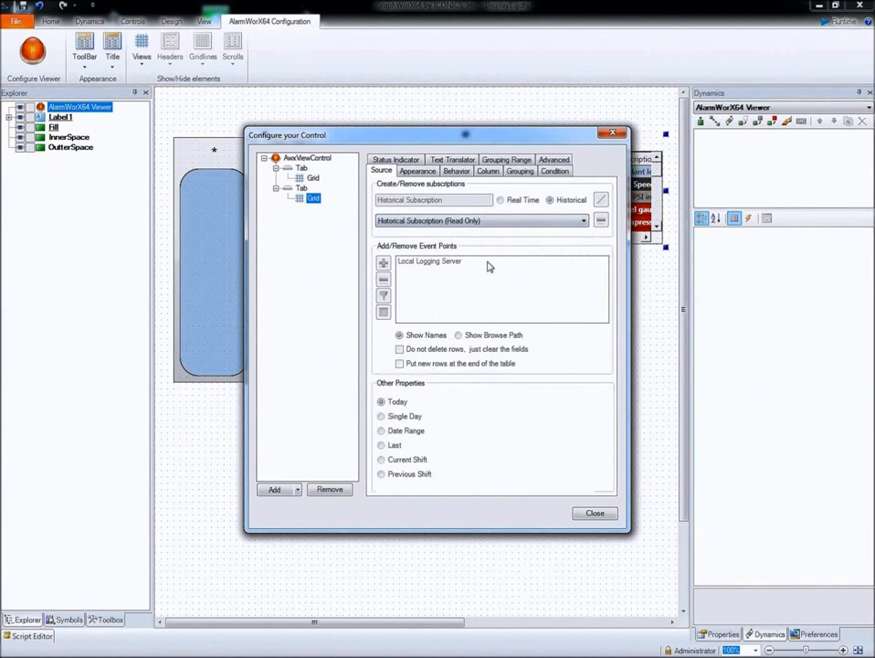
left_click(598, 514)
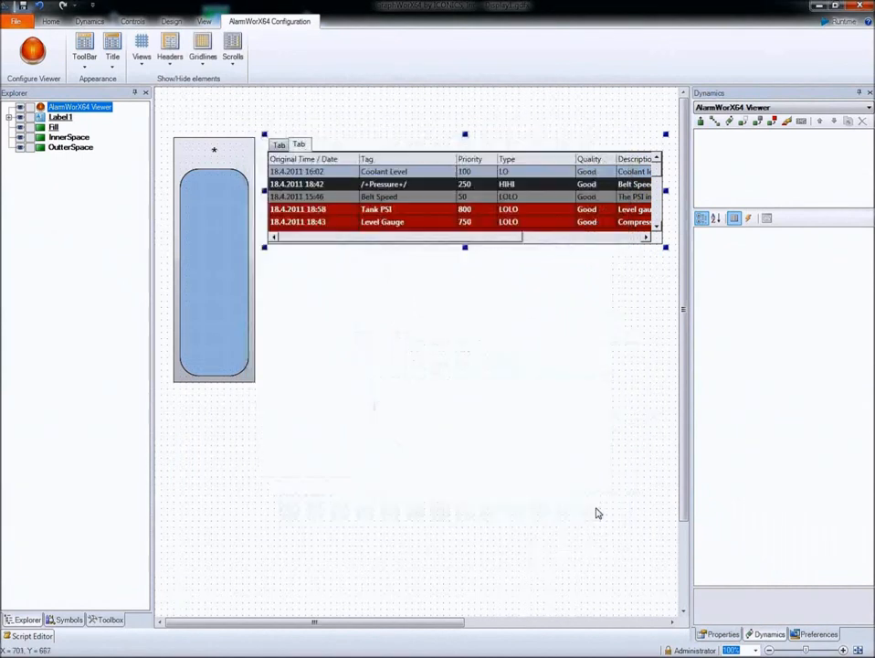
Run the display and examine the historical alarm rows and the commands available for them
left_click(847, 20)
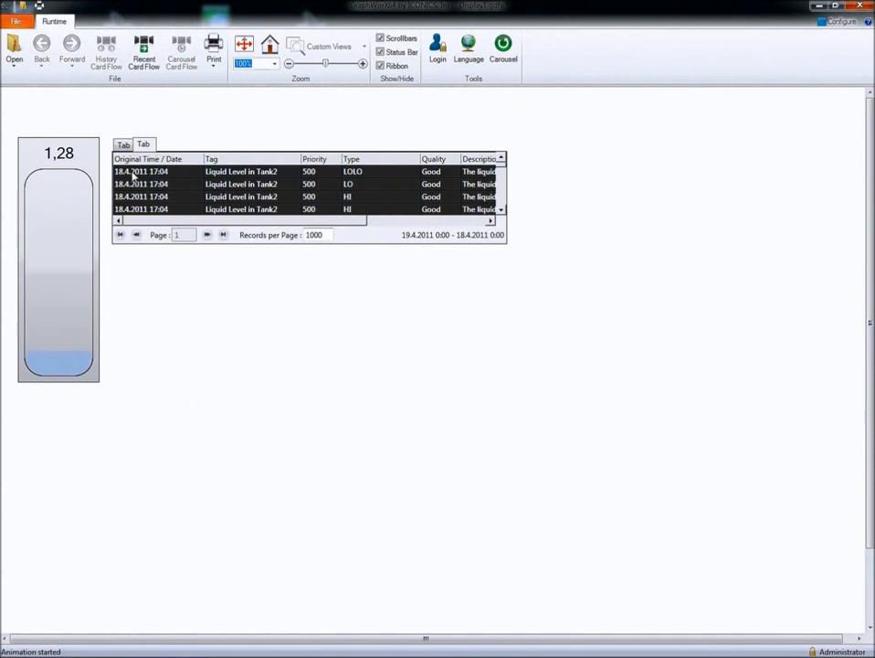
left_click(132, 171)
left_click(131, 184)
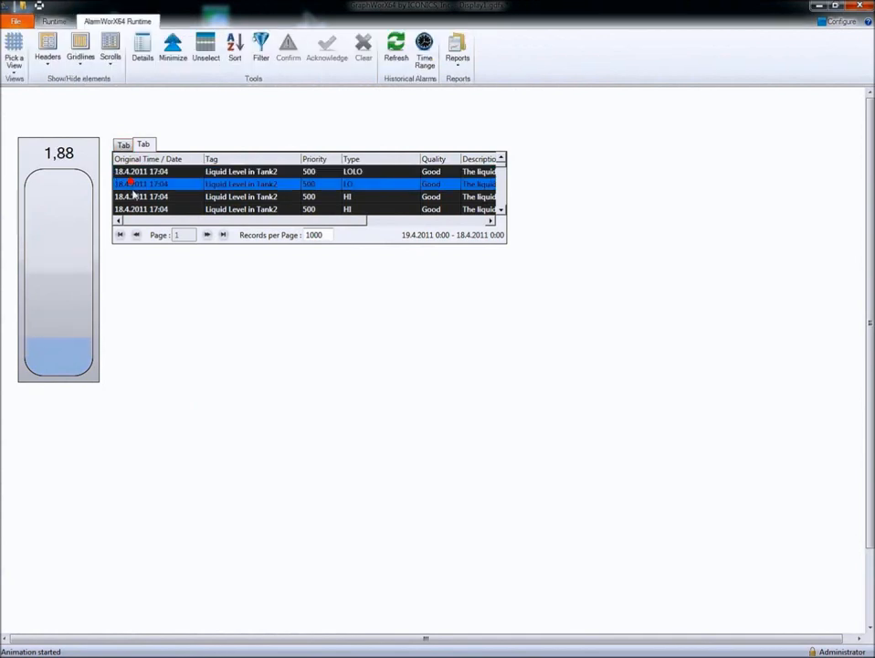
left_click(135, 196)
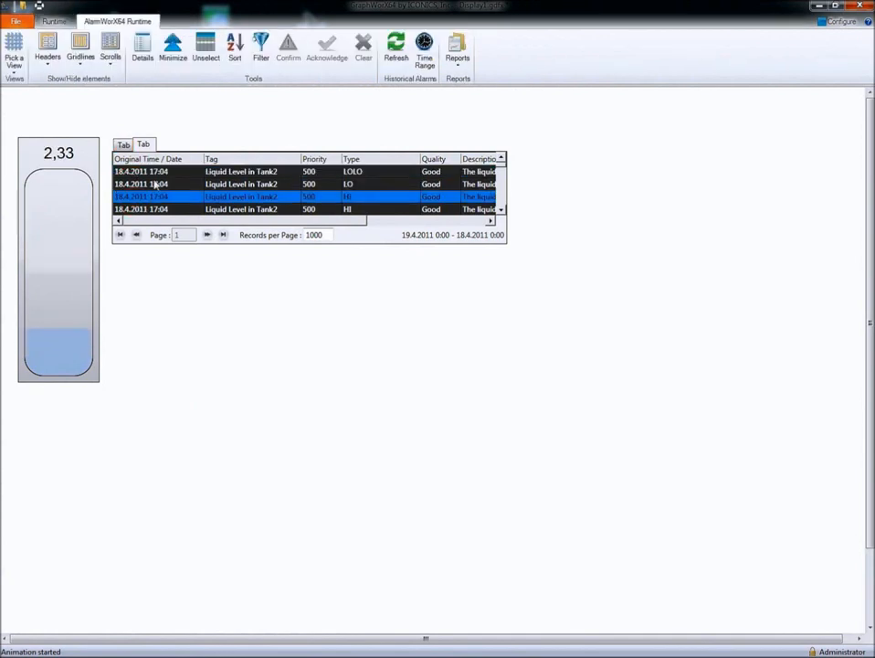
right_click(154, 181)
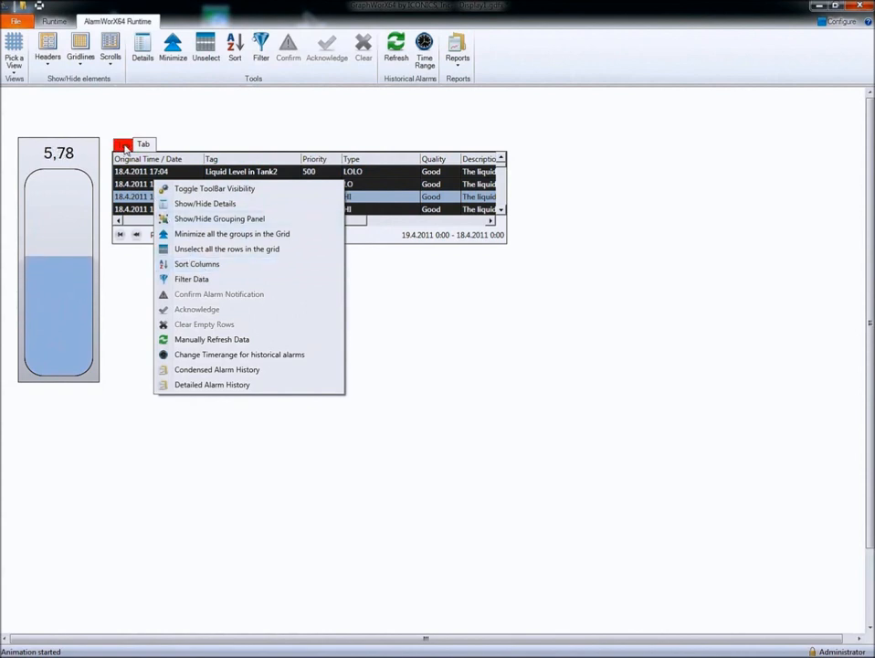
Acknowledge the alarms and events in the real-time tab with Ack All Objects, and return to configuration mode
left_click(123, 146)
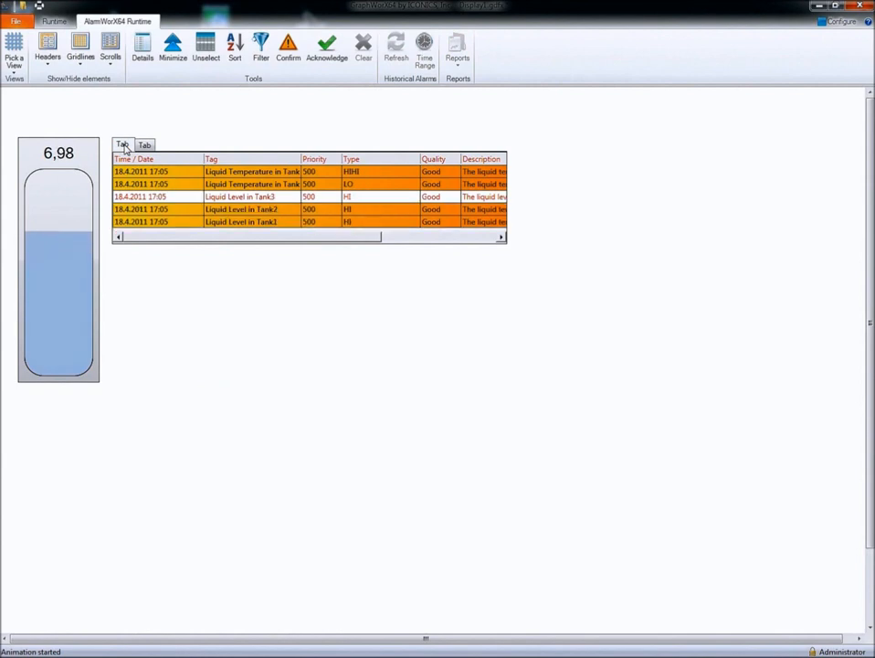
left_click(170, 173)
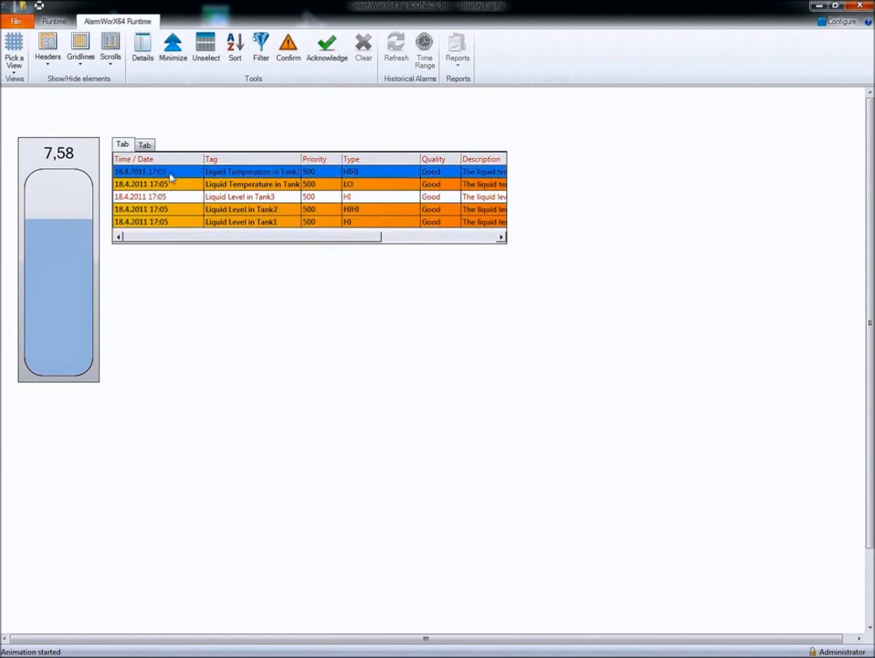
left_click(171, 186)
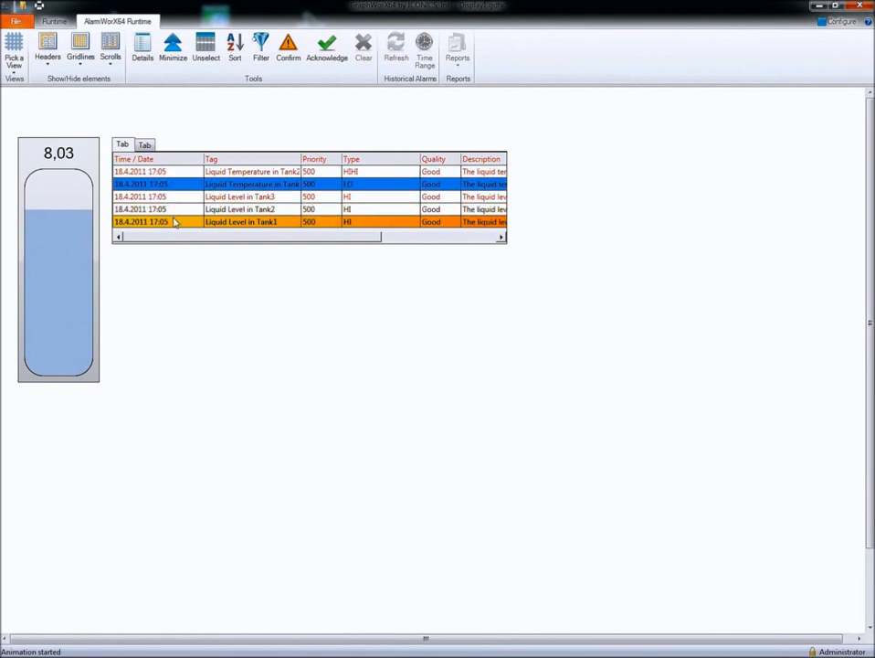
right_click(173, 209)
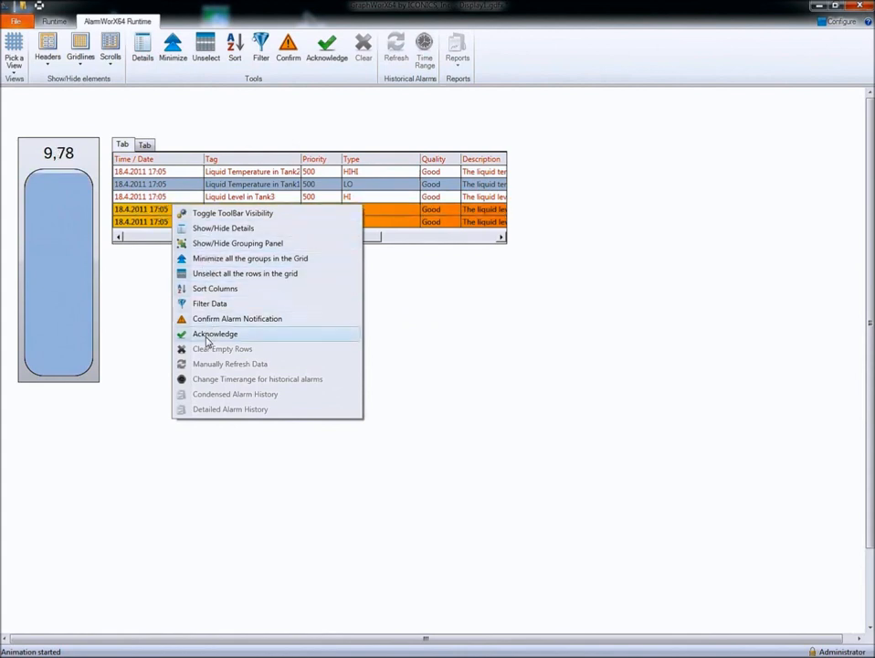
left_click(210, 335)
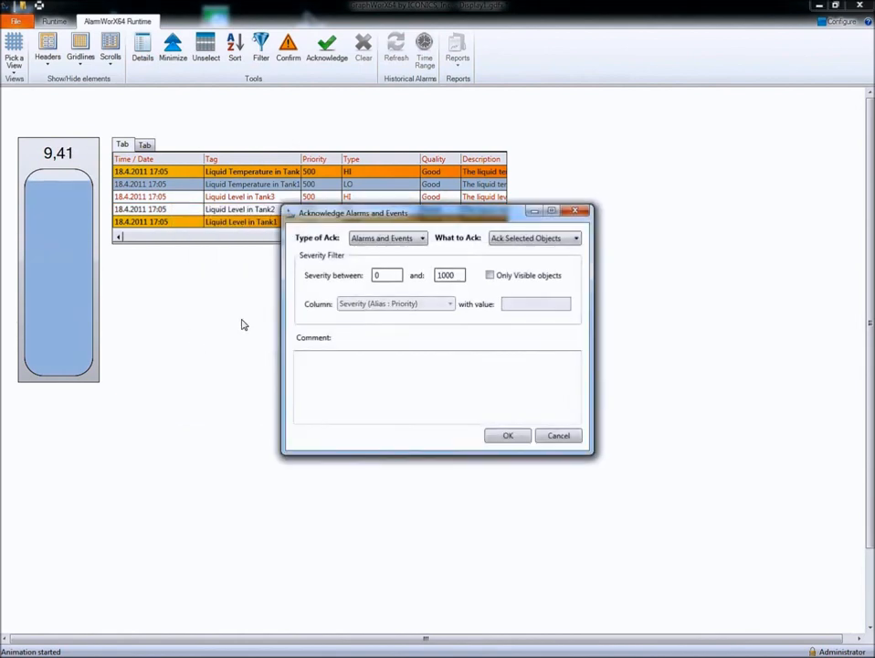
left_click(507, 238)
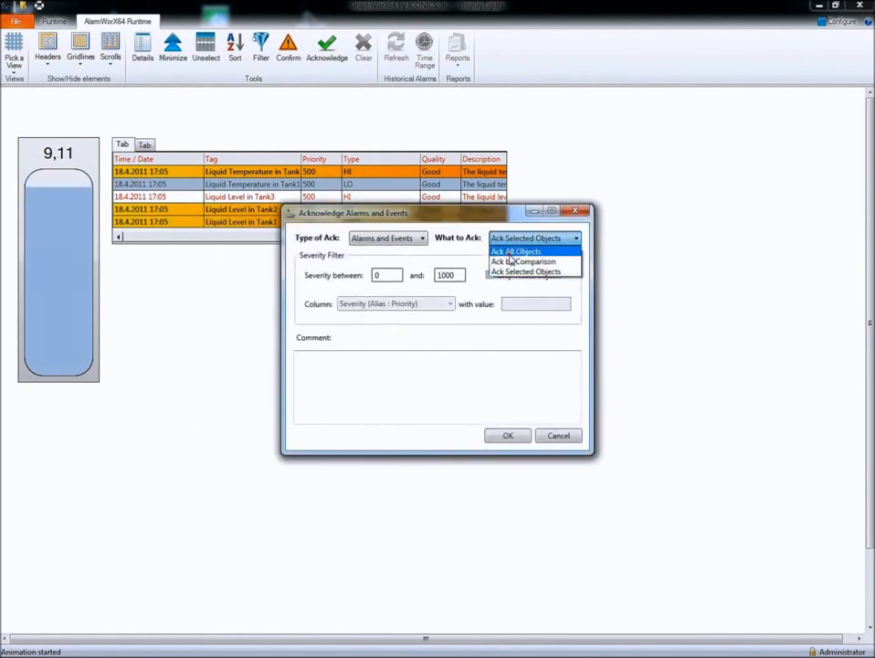
left_click(504, 249)
left_click(512, 436)
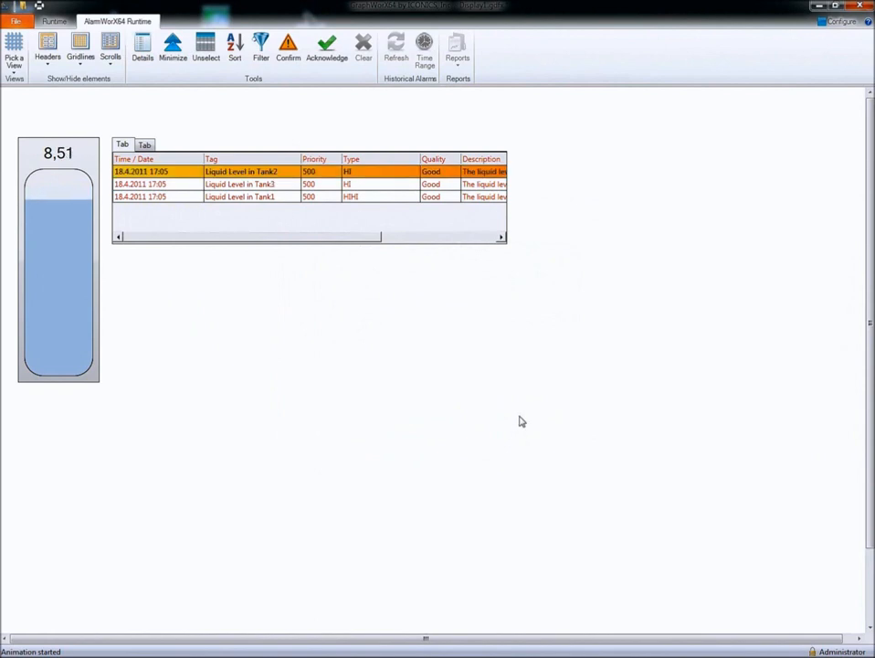
left_click(839, 22)
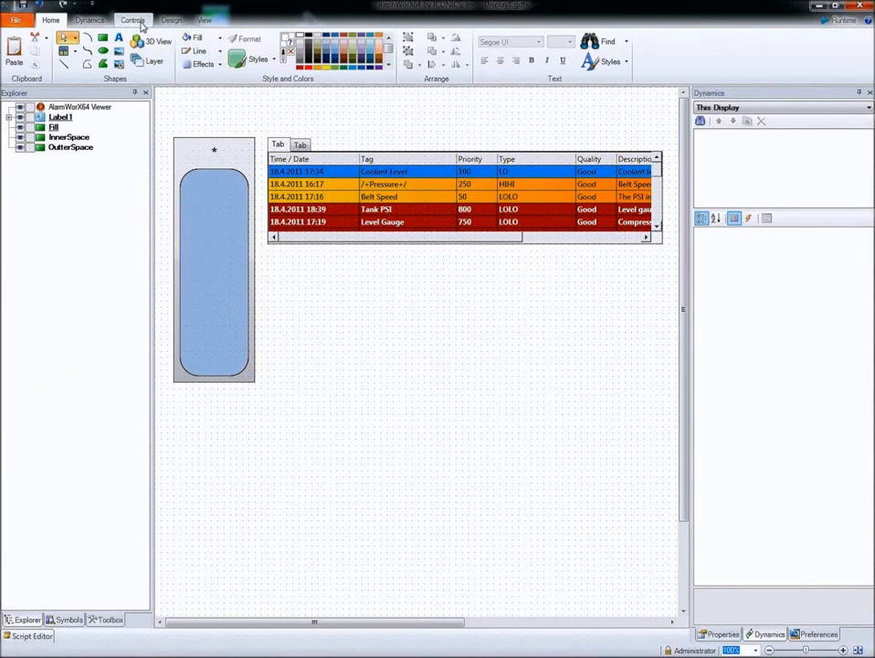
Place a TrendWorX64 Viewer below the alarm viewer, matching its width and ending level with the tank's bottom edge
left_click(137, 22)
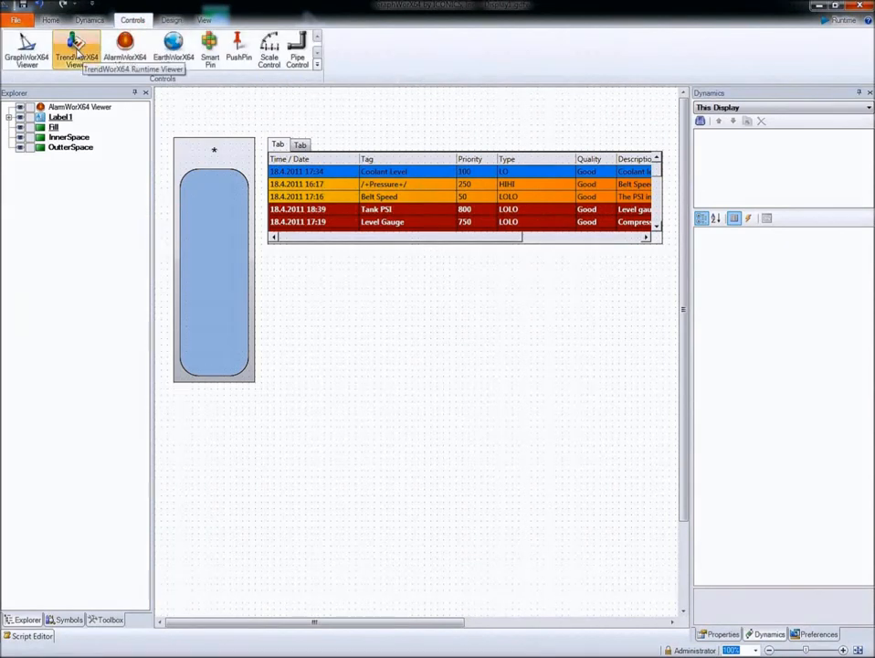
left_click(76, 47)
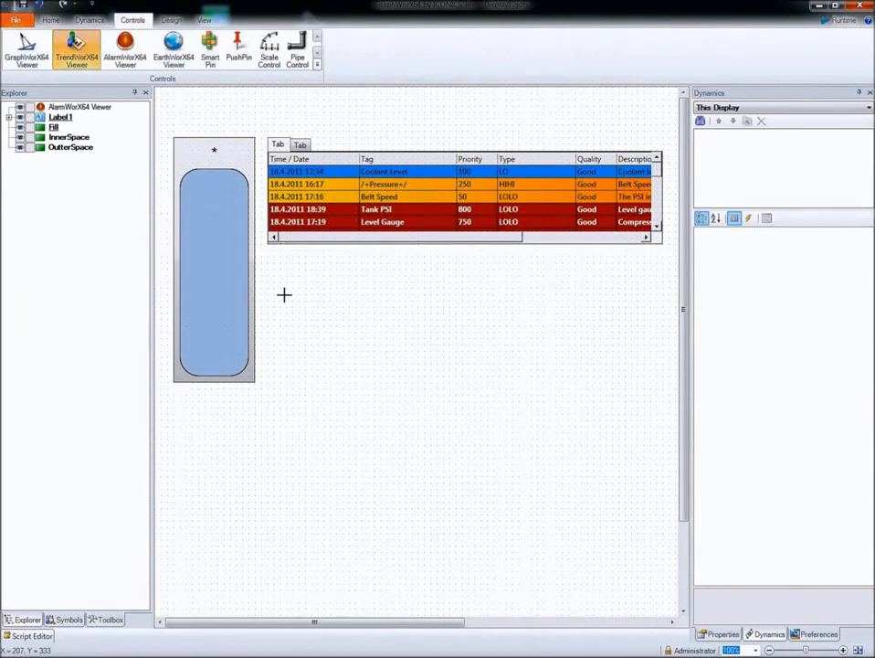
left_click_drag(267, 271, 661, 381)
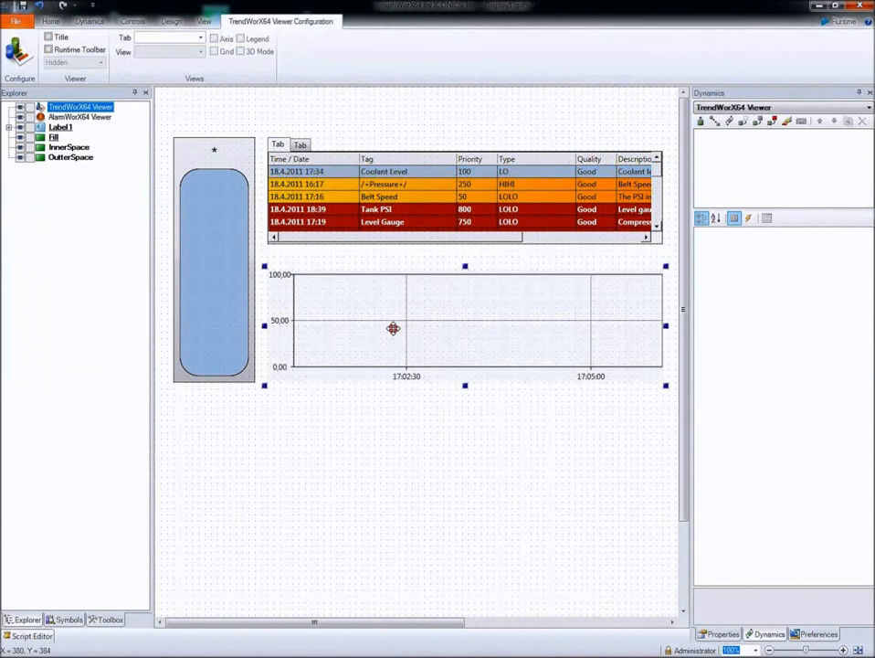
Add a plot to the trend viewer's chart and show its plot type settings
double_click(393, 328)
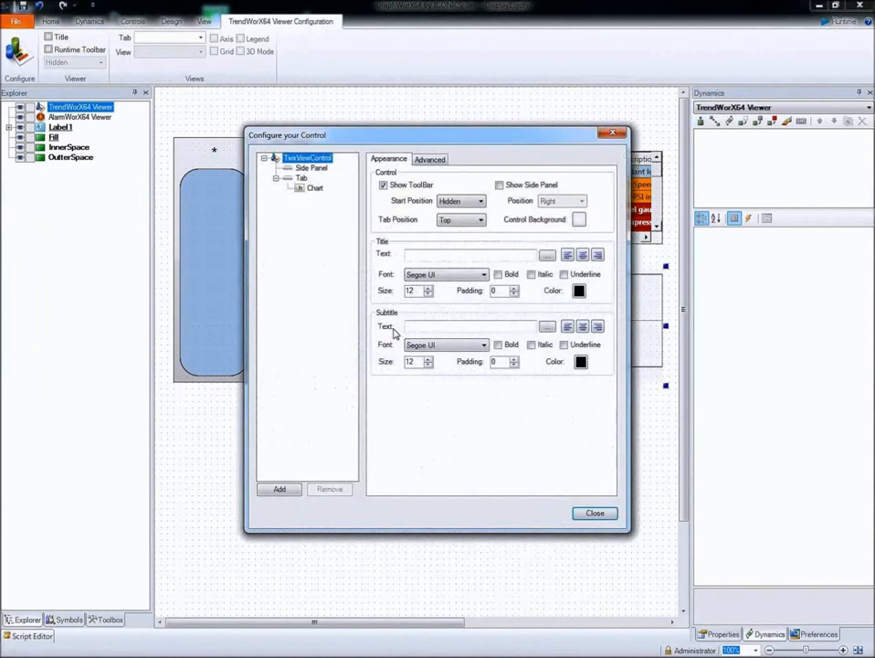
left_click(300, 180)
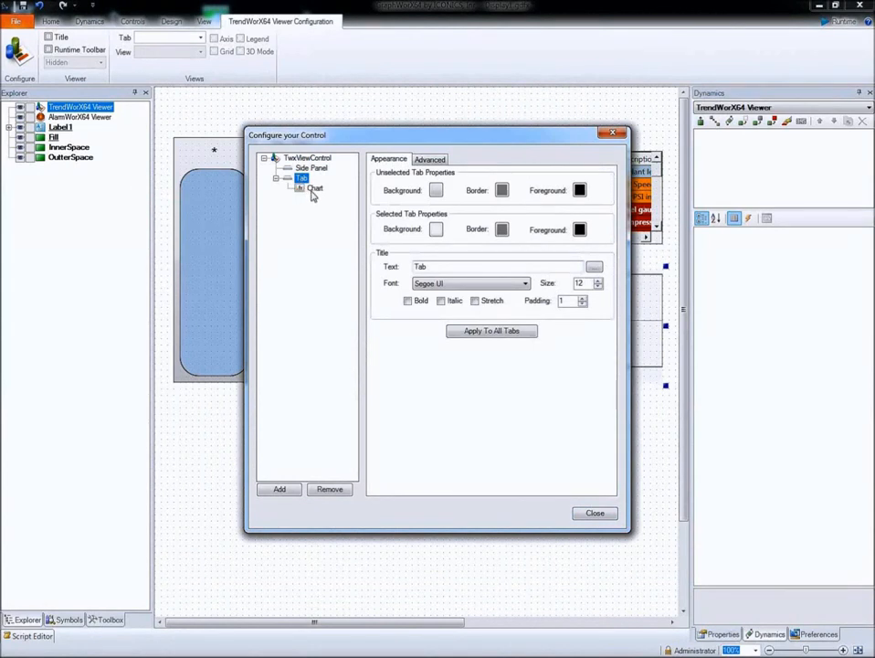
left_click(312, 189)
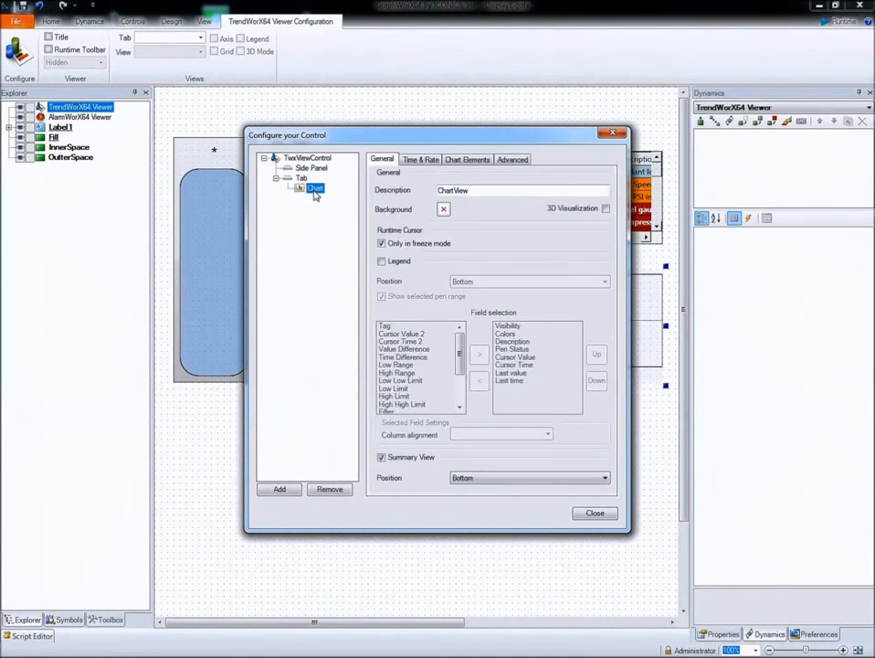
right_click(314, 195)
mouse_move(411, 199)
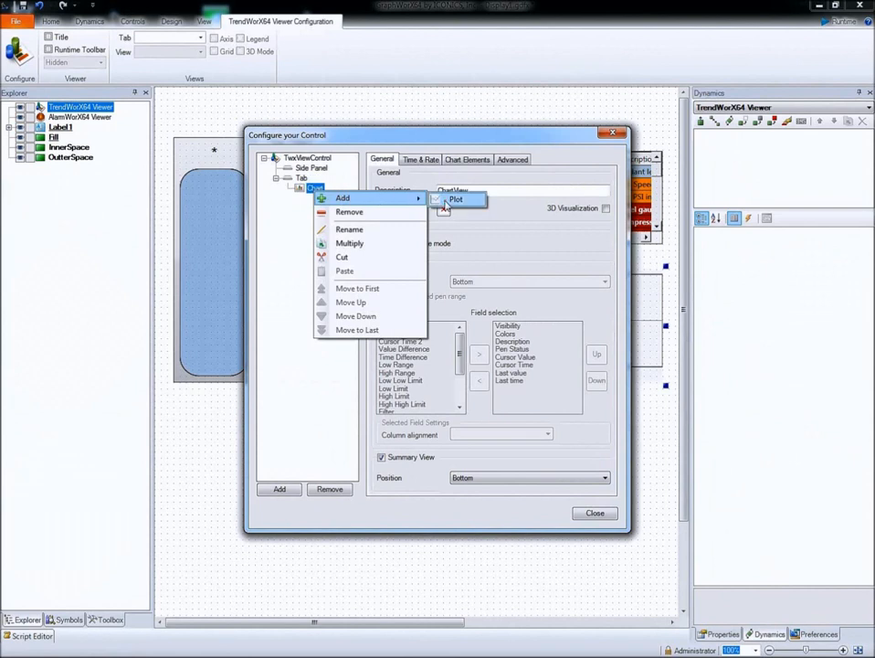
left_click(447, 201)
left_click(326, 200)
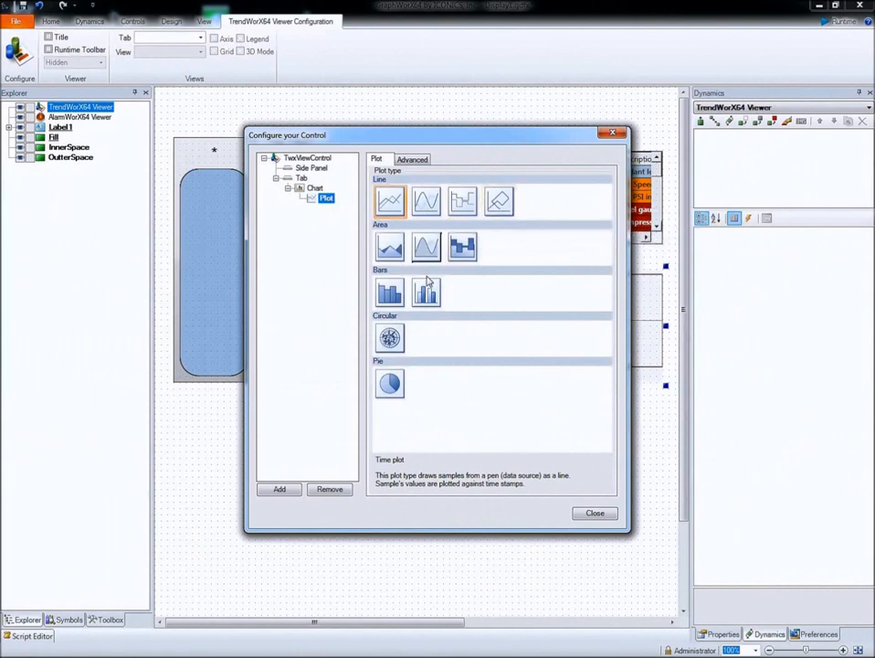
Set the trend plot's type to Time Spline and add a pen to it for Tank1's LiquidLevel tag
left_click(429, 204)
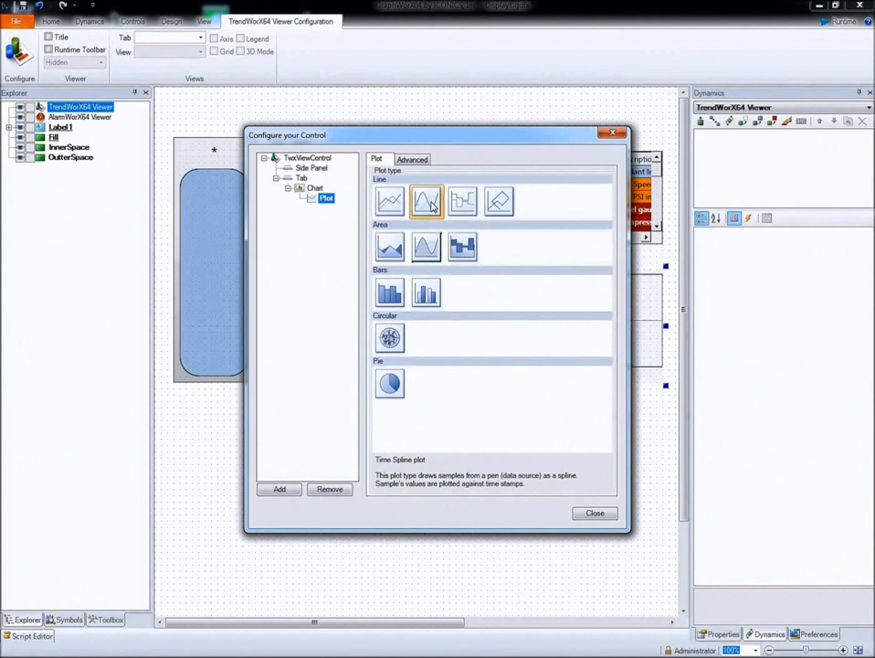
right_click(324, 198)
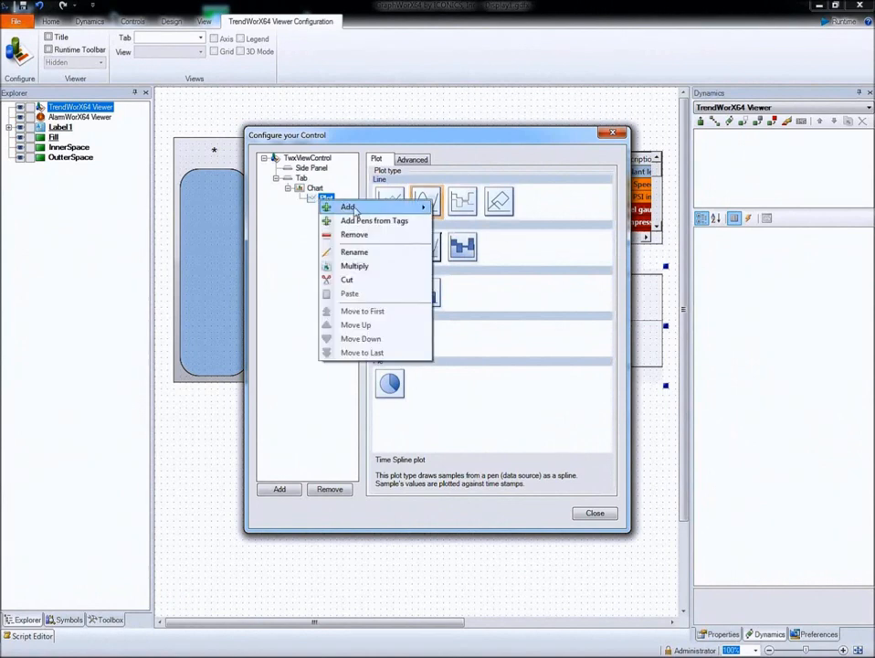
left_click(366, 222)
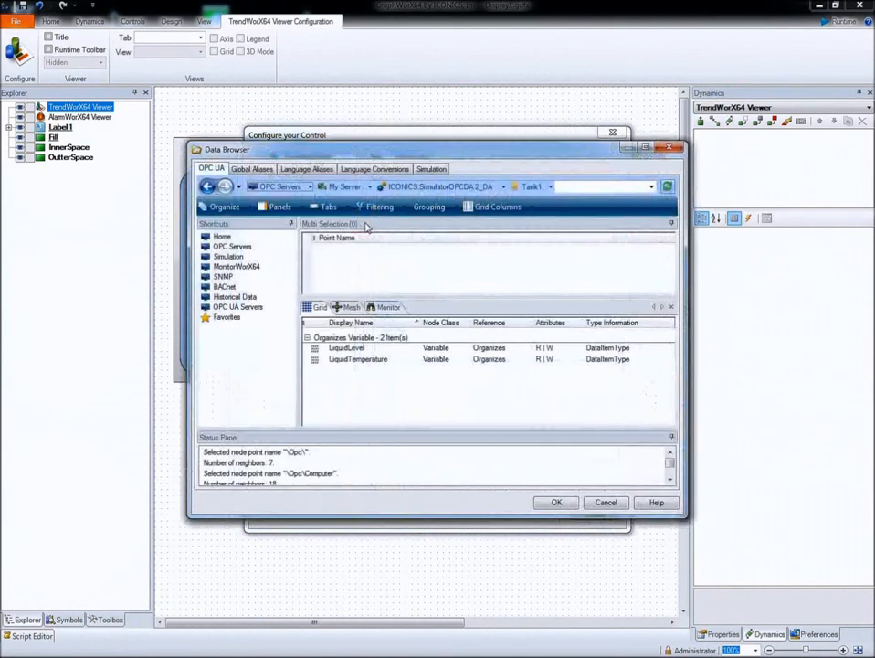
left_click(335, 348)
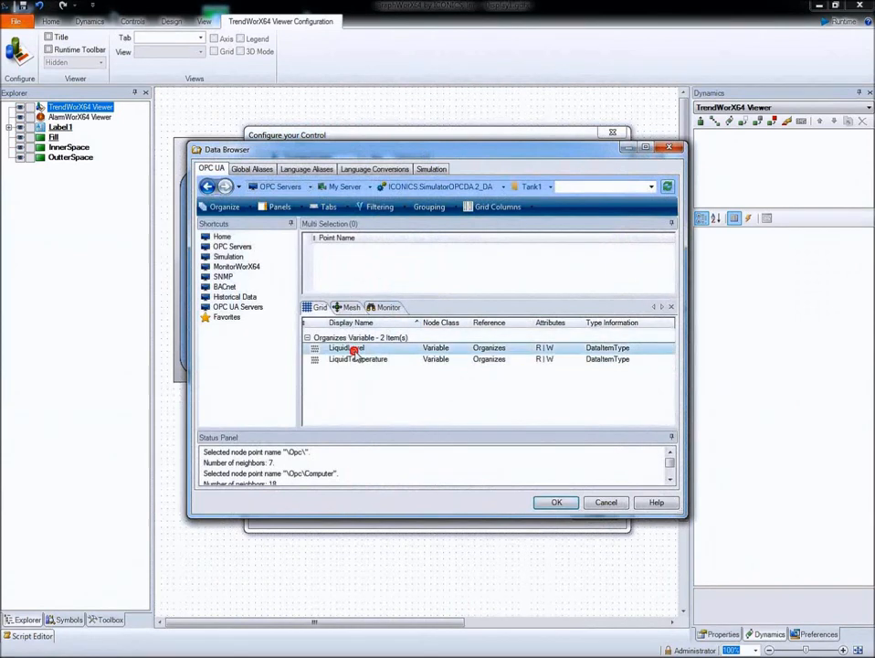
left_click(554, 502)
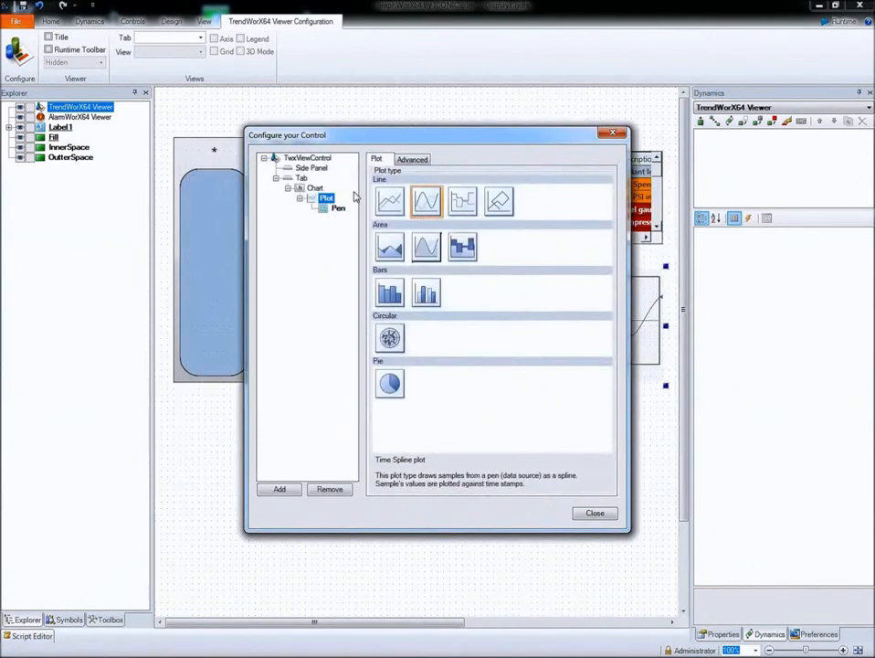
Give the pen a fixed range from 0 to 10 and shorten the chart's trend period to 1 minute
left_click(338, 210)
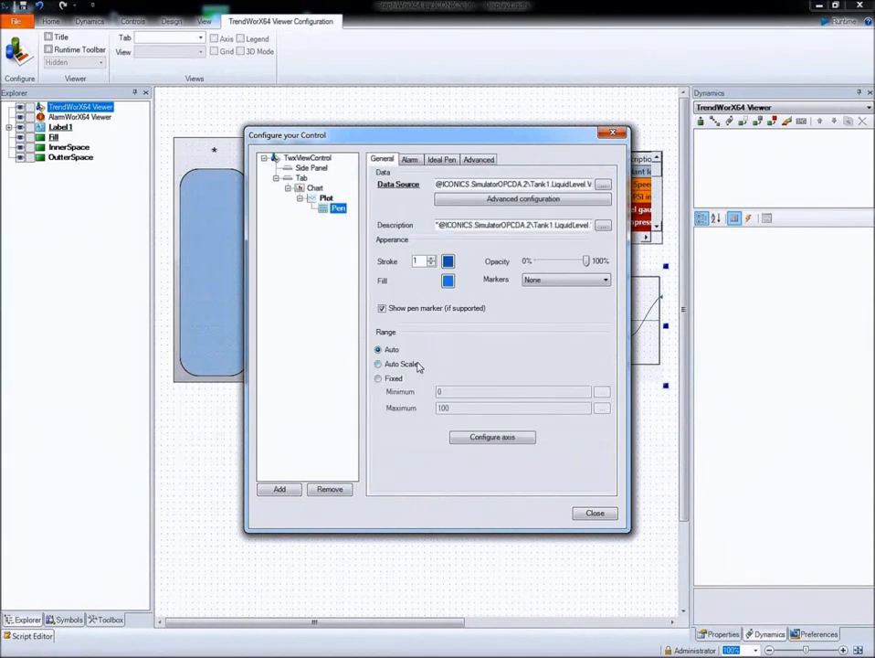
left_click(393, 379)
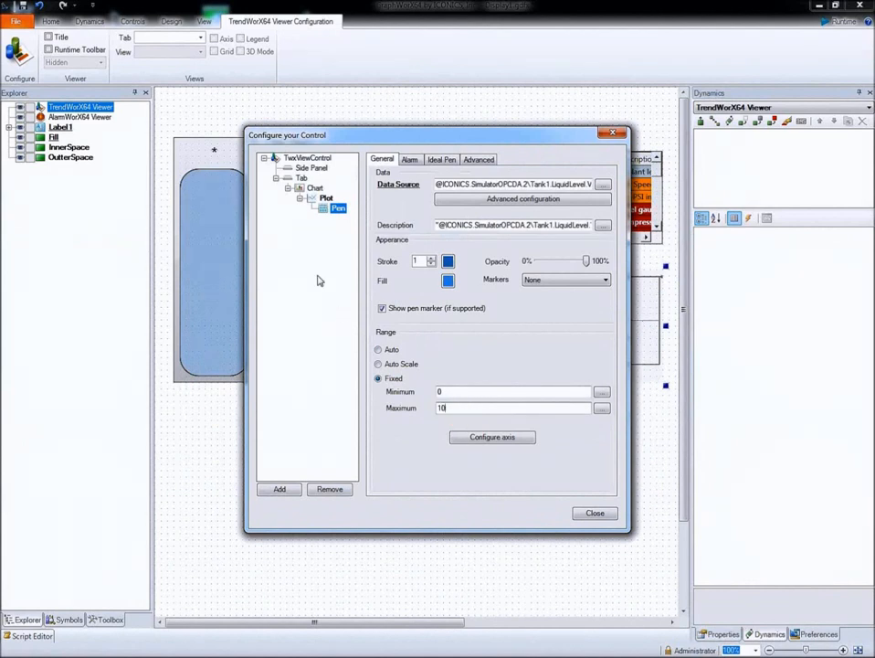
left_click(325, 197)
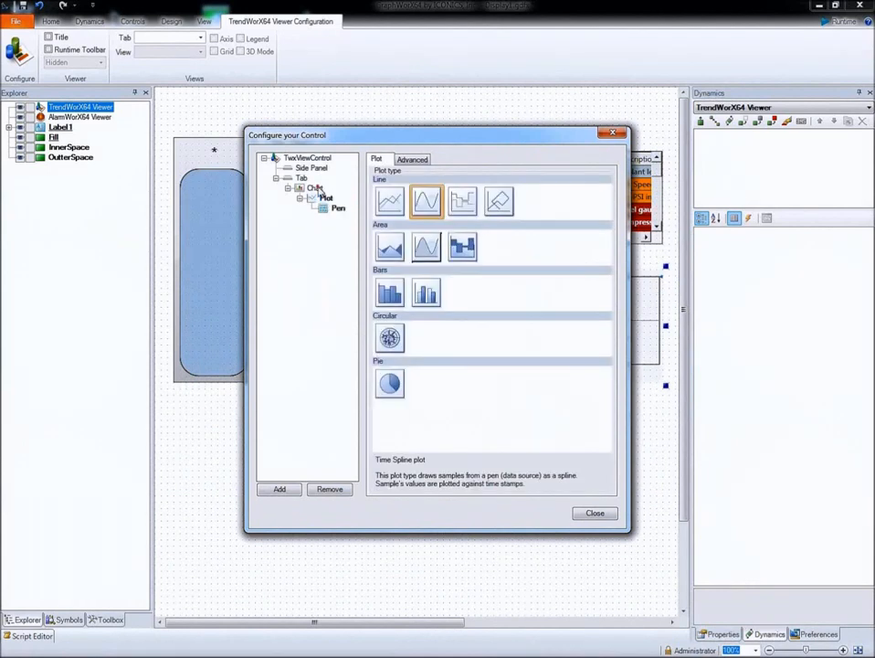
left_click(314, 188)
left_click(403, 160)
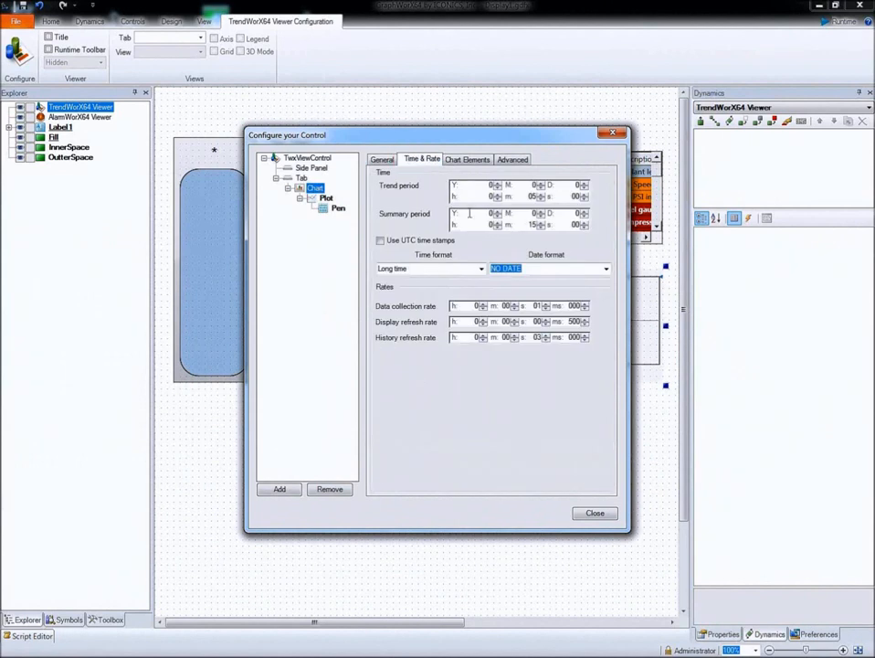
left_click(541, 198)
left_click(541, 201)
Enable the chart's legend at its bottom, close the viewer configuration, and check the trend in runtime before returning to configuration mode
left_click(383, 161)
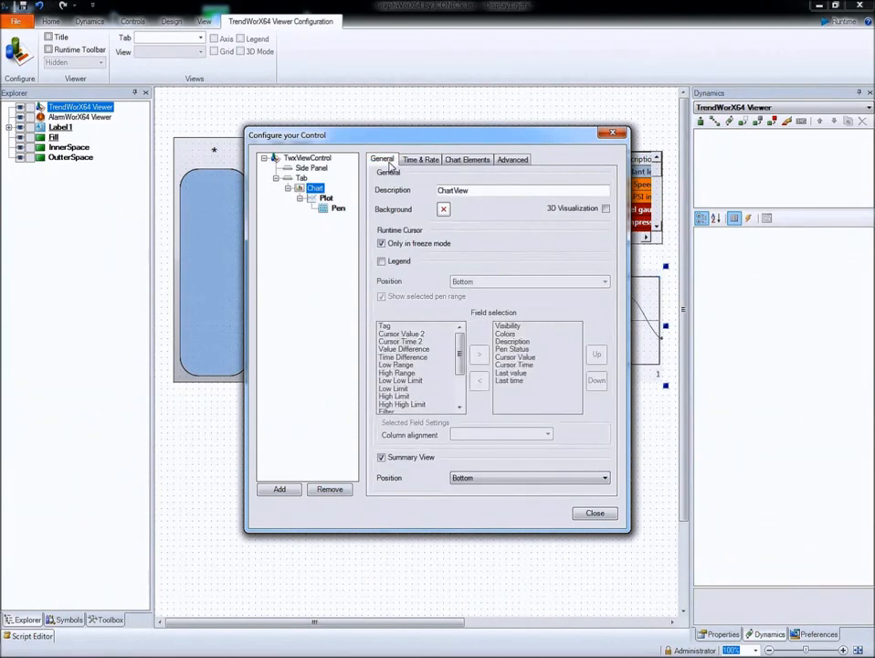
left_click(382, 262)
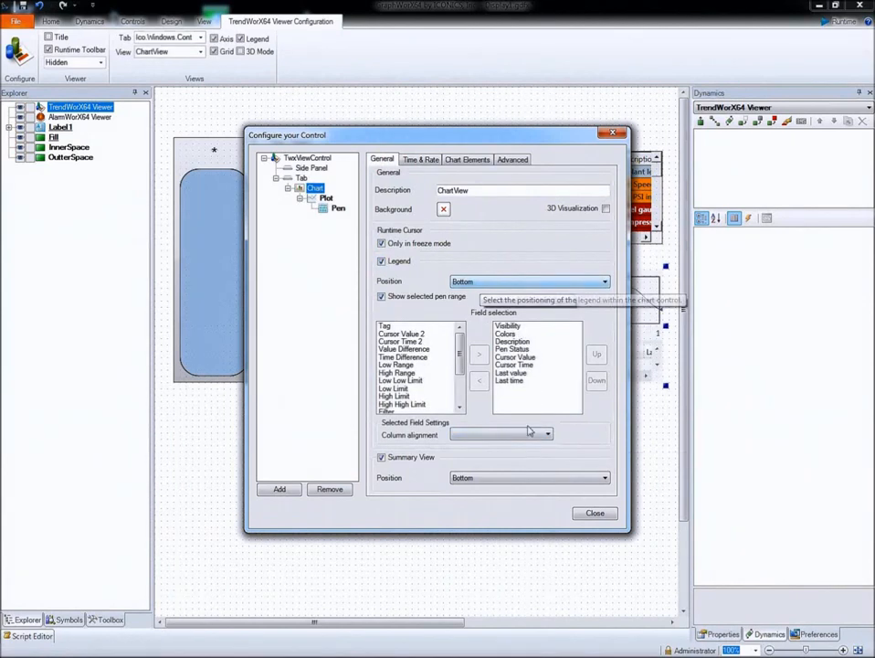
left_click(592, 515)
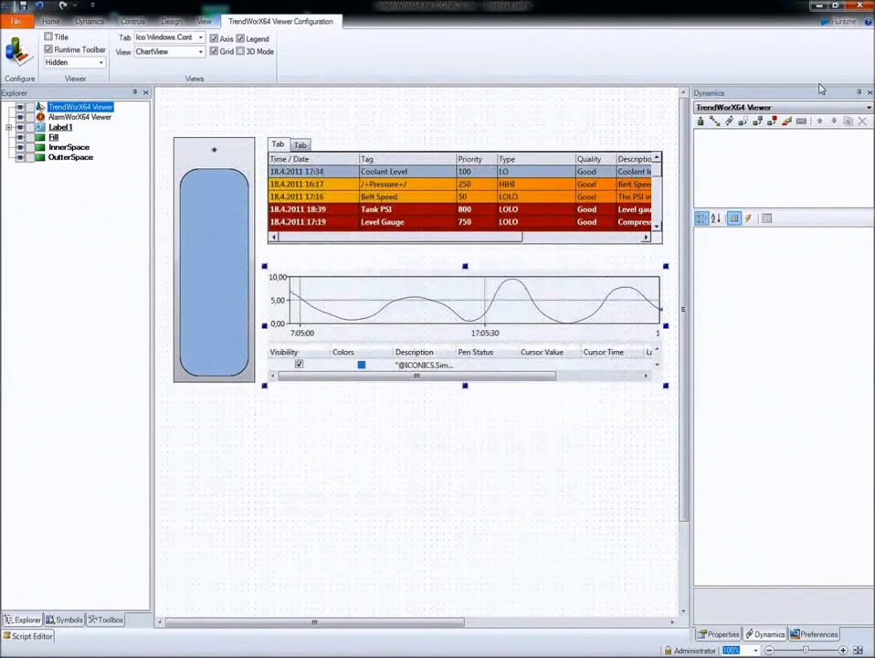
left_click(841, 23)
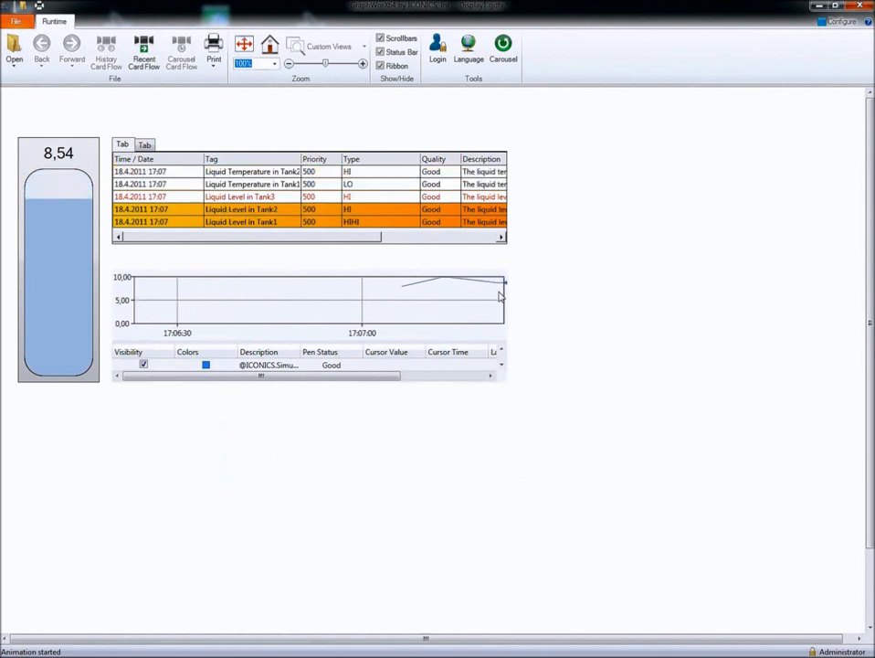
left_click(838, 22)
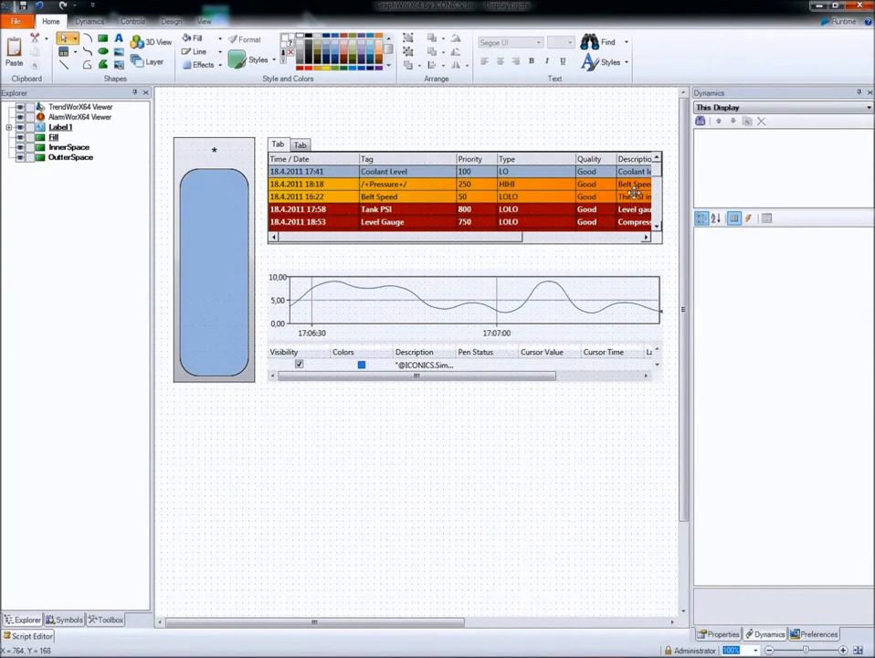
Auto-hide the Dynamics pane and widen the alarm viewer and trend viewer to the same extent, showing the full description and legend columns
left_click(860, 93)
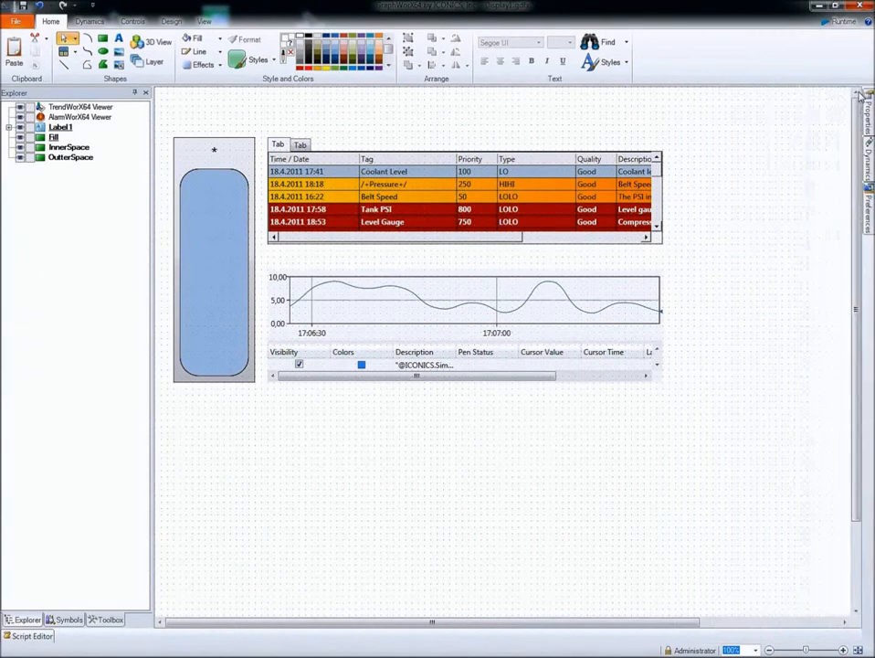
left_click_drag(664, 190, 815, 186)
left_click(643, 300)
left_click_drag(665, 326, 815, 321)
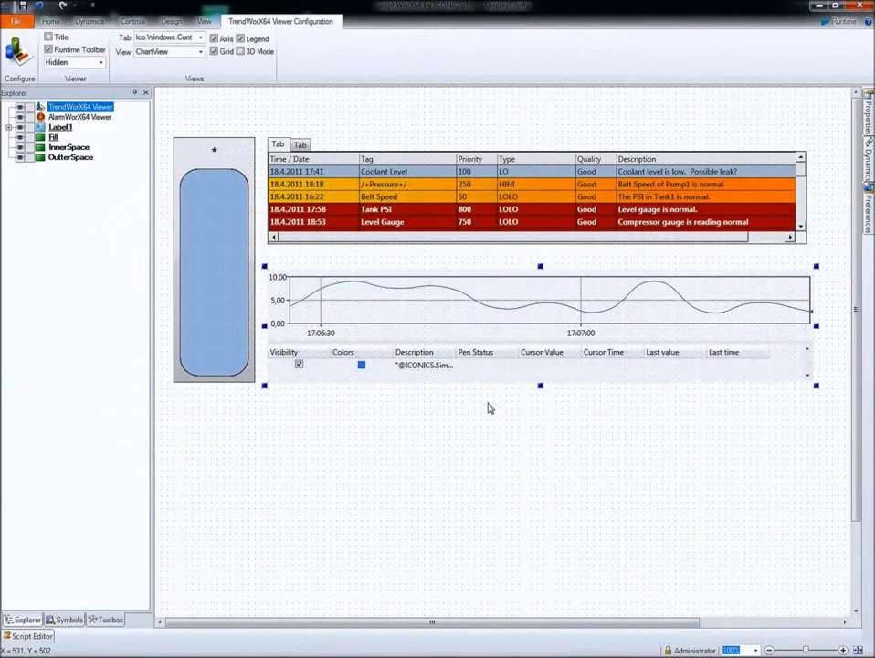
Insert a wide 3D View on the empty canvas below the tank and trend viewer
left_click(50, 21)
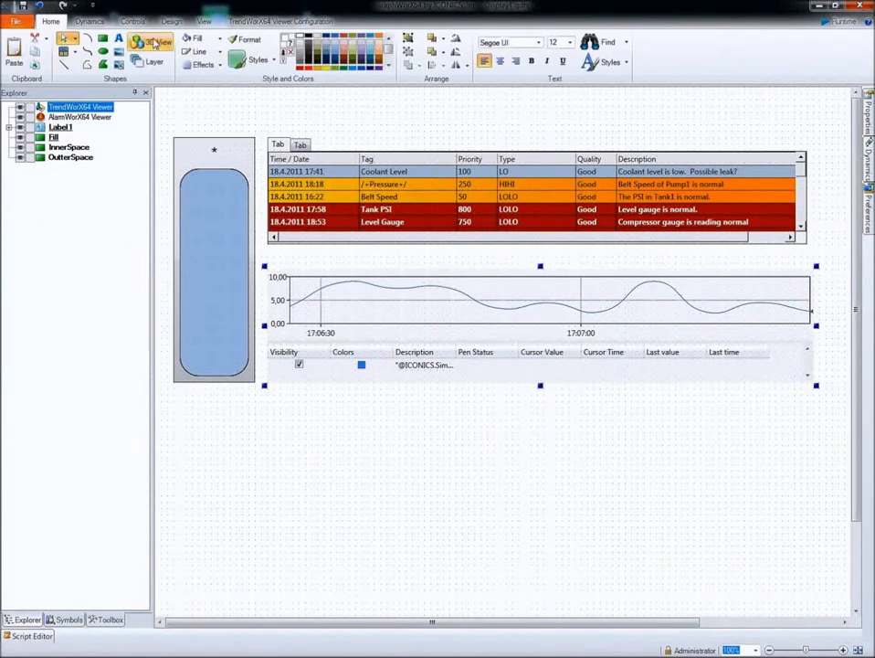
left_click(155, 44)
mouse_move(209, 437)
left_mouse_down()
mouse_move(286, 520)
mouse_move(552, 604)
mouse_move(645, 613)
mouse_move(724, 562)
mouse_move(770, 586)
mouse_move(772, 600)
left_mouse_up()
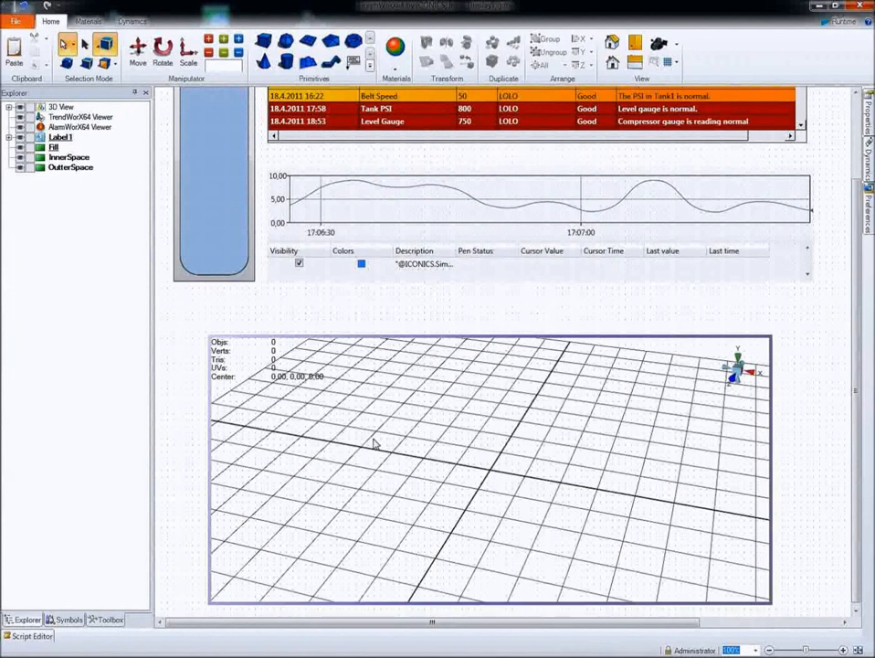
Place the Tank 04 symbol from the 3D Tanks symbol library at the centre of the 3D view
left_click(68, 620)
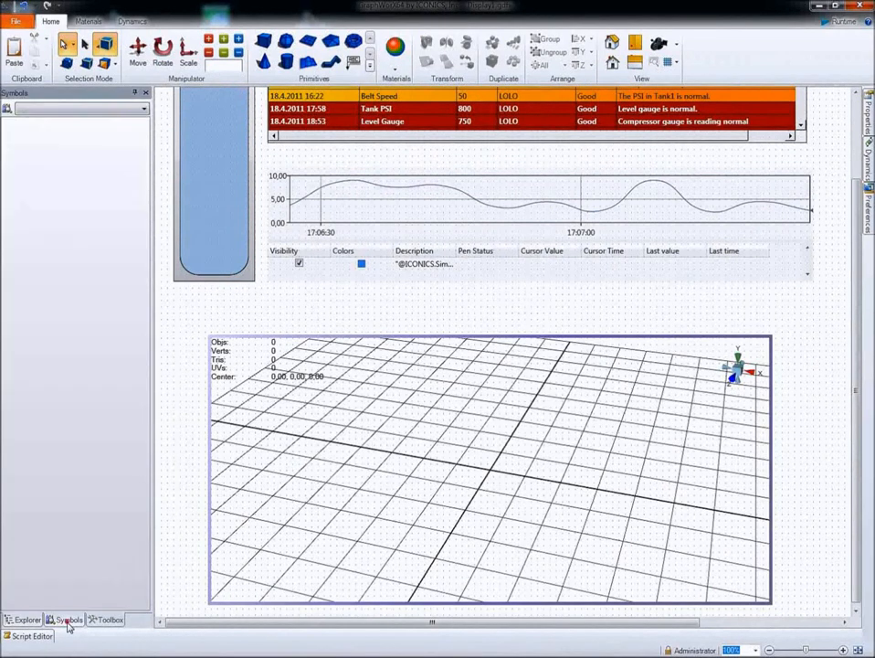
left_click(144, 107)
scroll(108, 210, "down", 2)
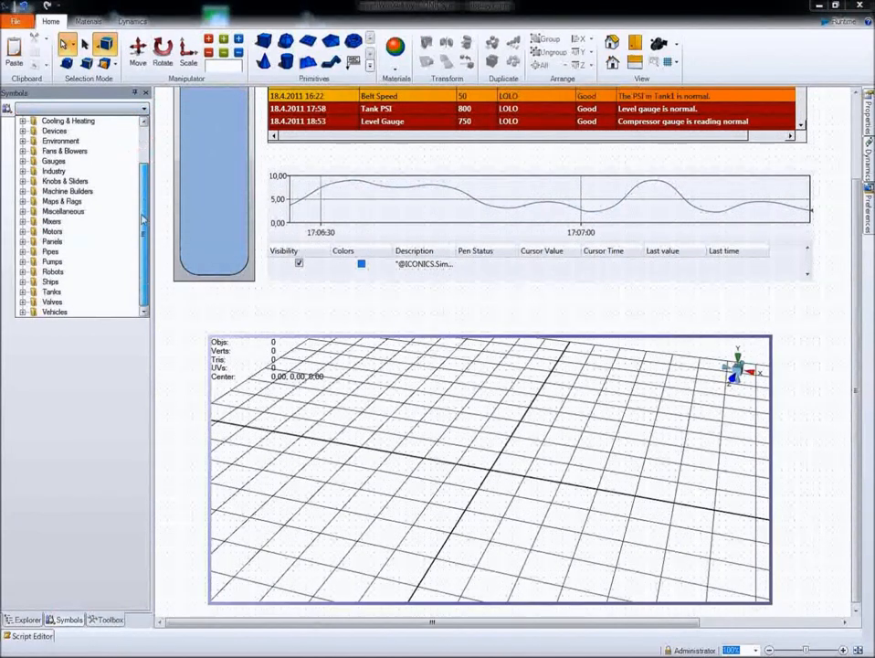
left_click(23, 291)
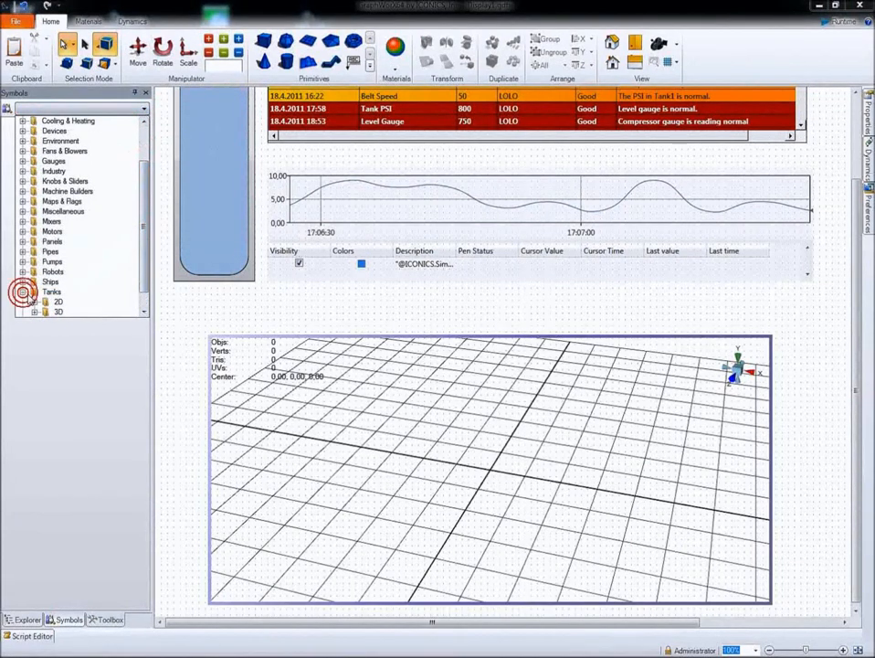
left_click_drag(145, 259, 144, 271)
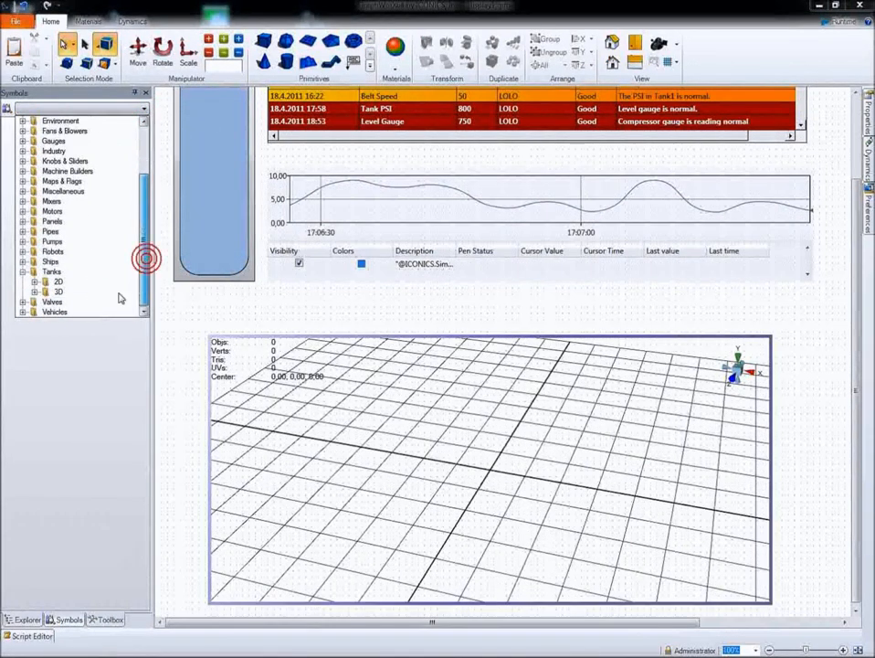
left_click(34, 291)
double_click(68, 303)
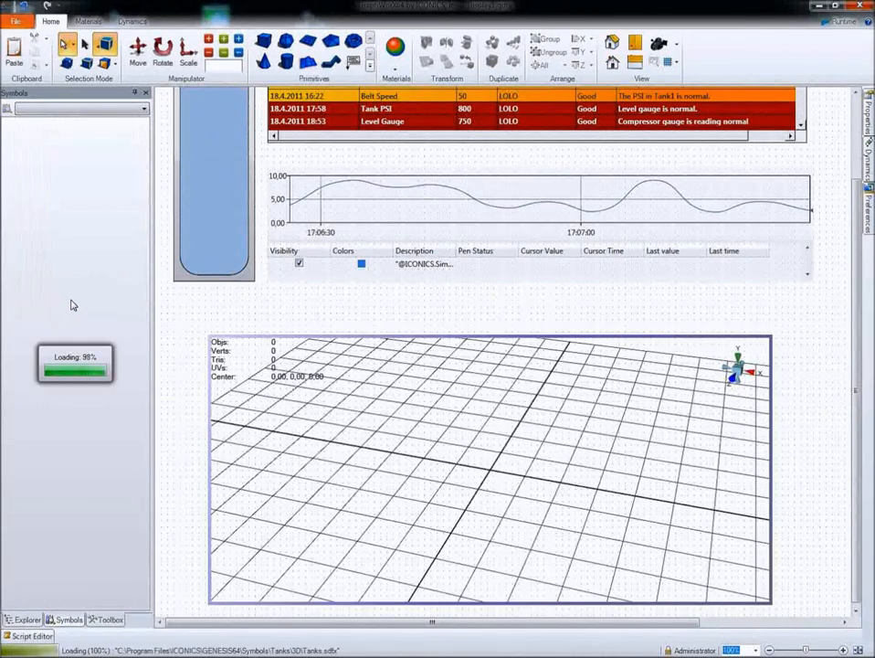
left_click(127, 235)
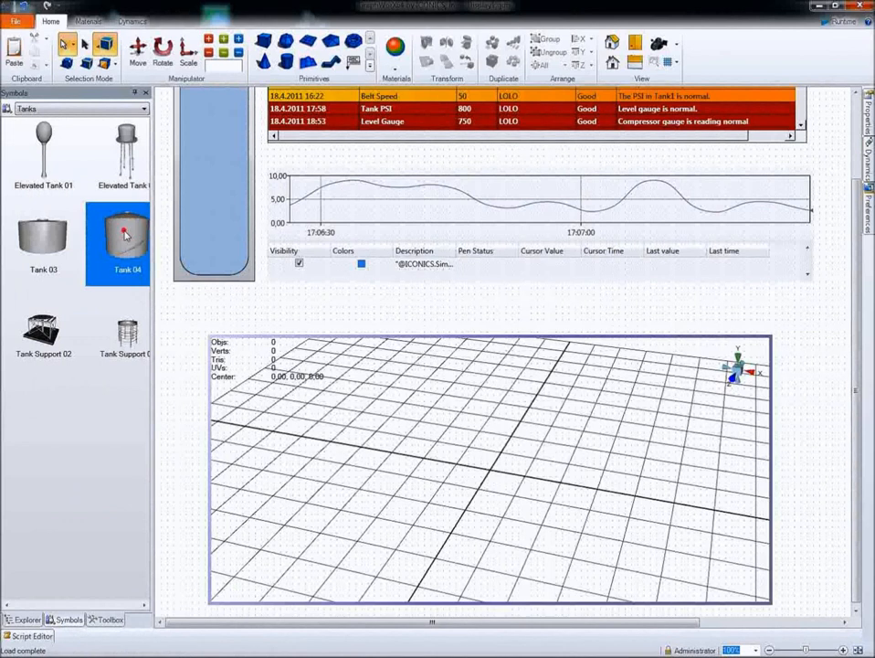
left_click_drag(127, 235, 496, 468)
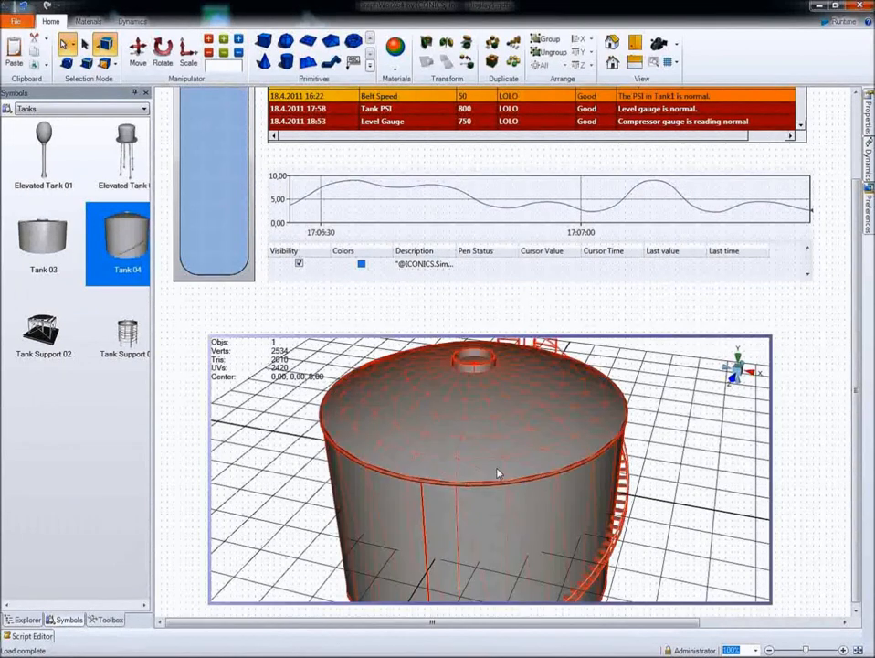
Frame the whole tank in the 3D view and run the display
left_click(652, 455)
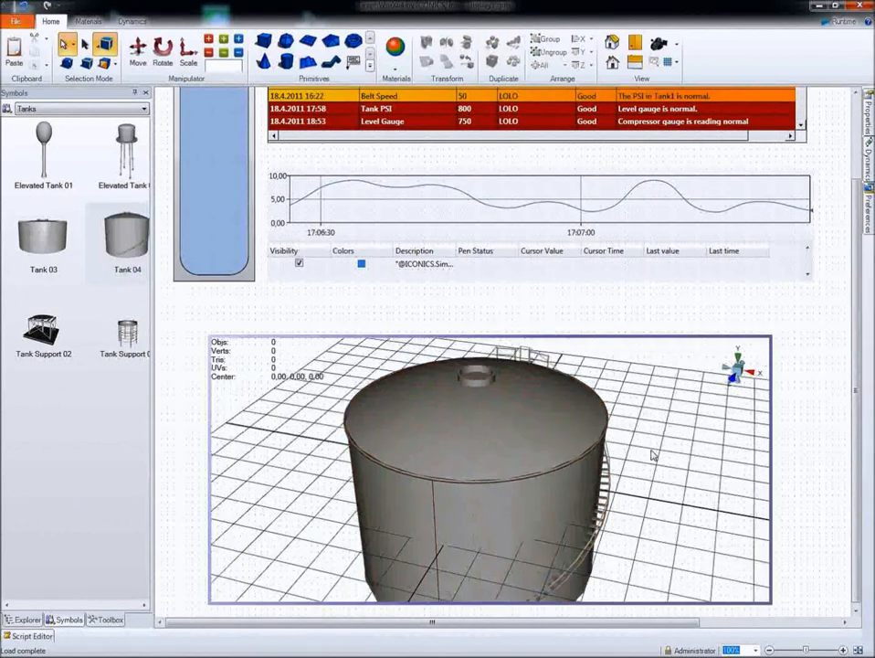
scroll(652, 454, "down", 3)
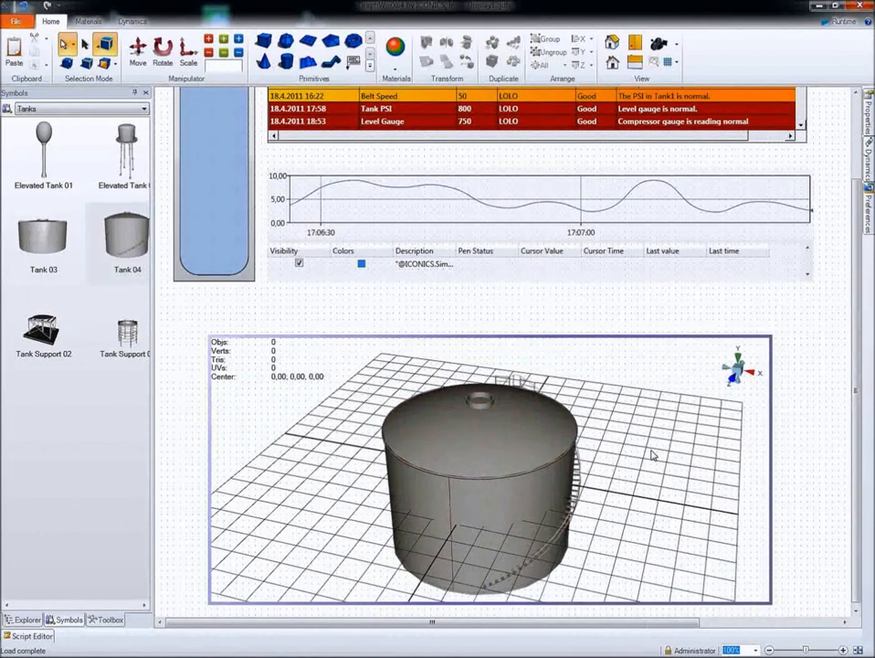
scroll(631, 477, "up", 2)
scroll(630, 478, "down", 1)
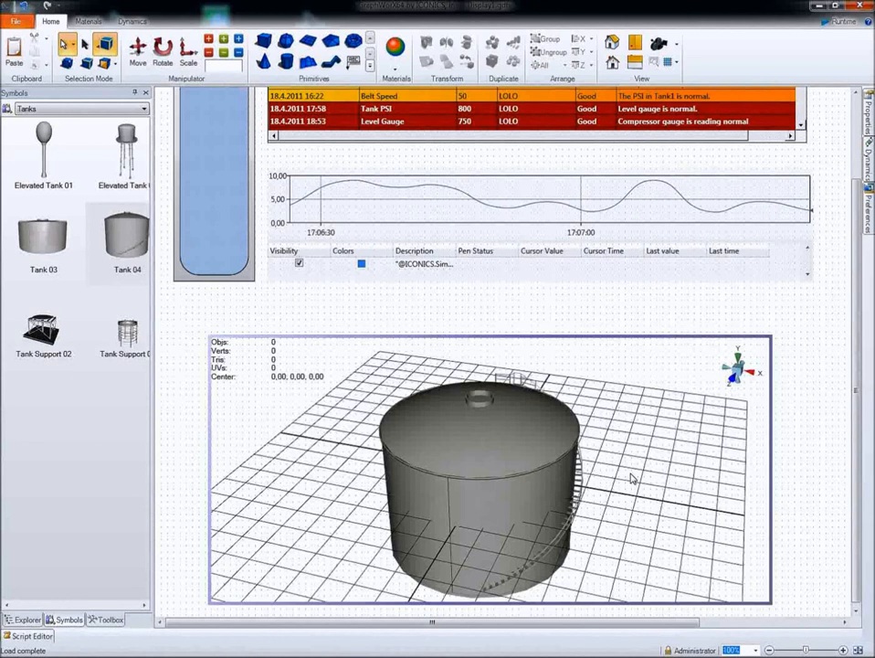
mouse_move(630, 473)
left_mouse_down()
mouse_move(644, 467)
mouse_move(611, 469)
mouse_move(621, 488)
left_mouse_up()
left_click(845, 22)
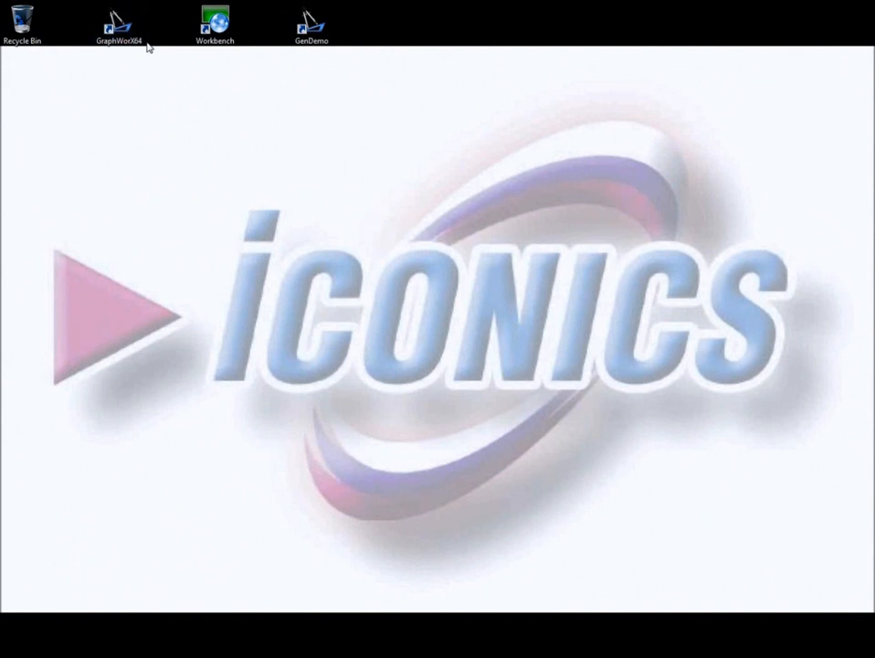
Switch to Workbench and open the project's application list for editing
double_click(228, 40)
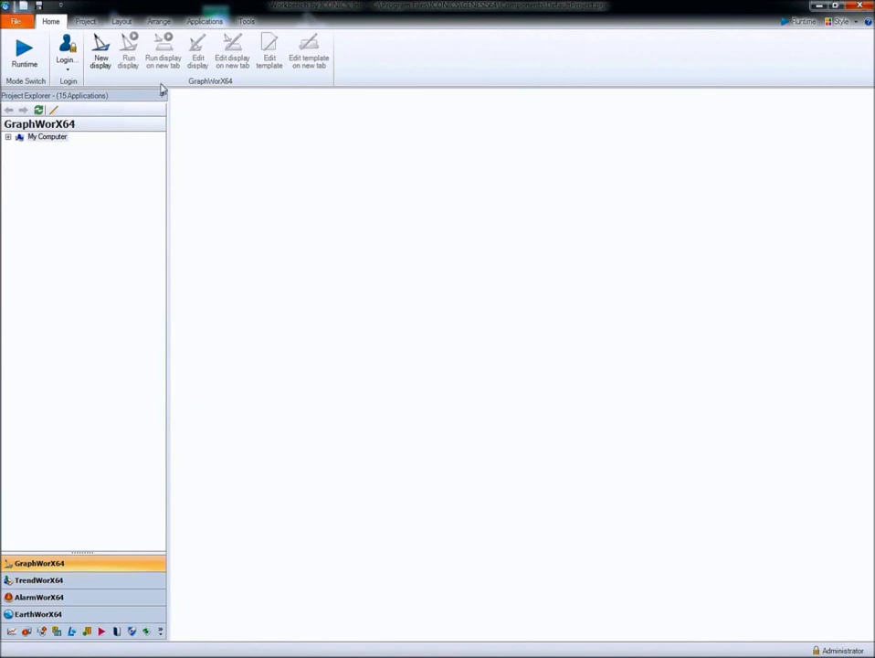
left_click(85, 21)
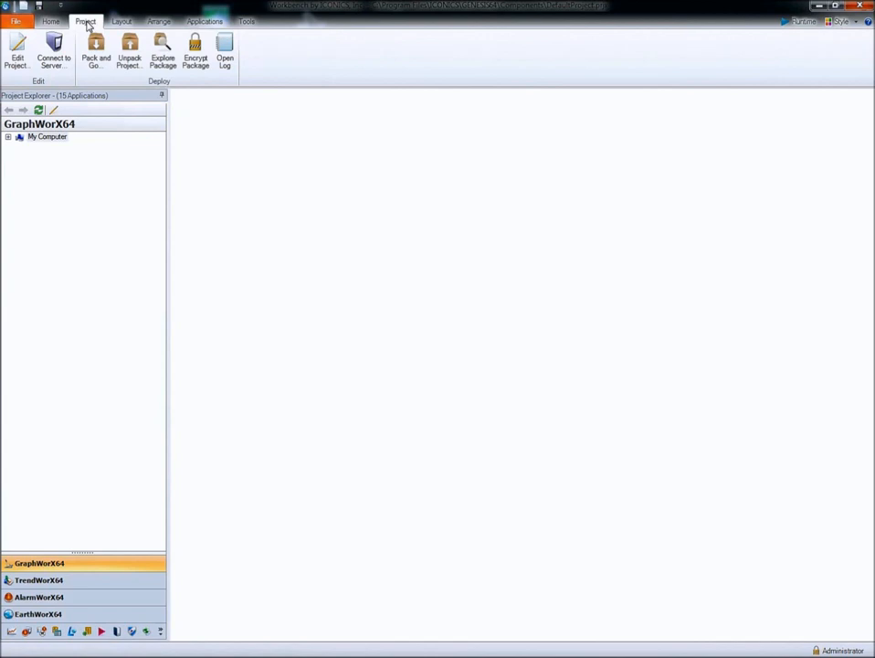
left_click(19, 55)
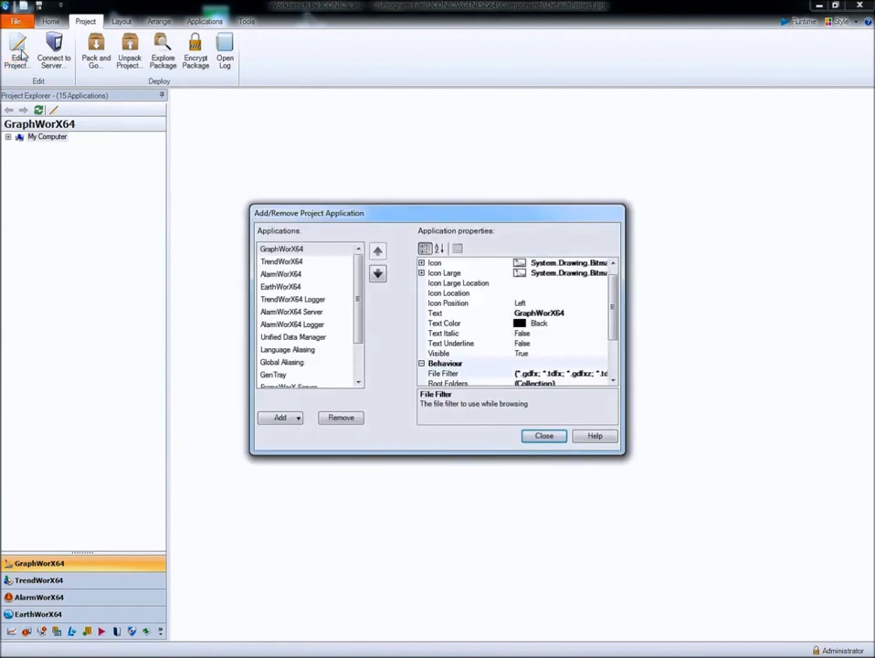
Remove the BACnet and SNMP applications from the project's application list
left_click_drag(361, 303, 361, 356)
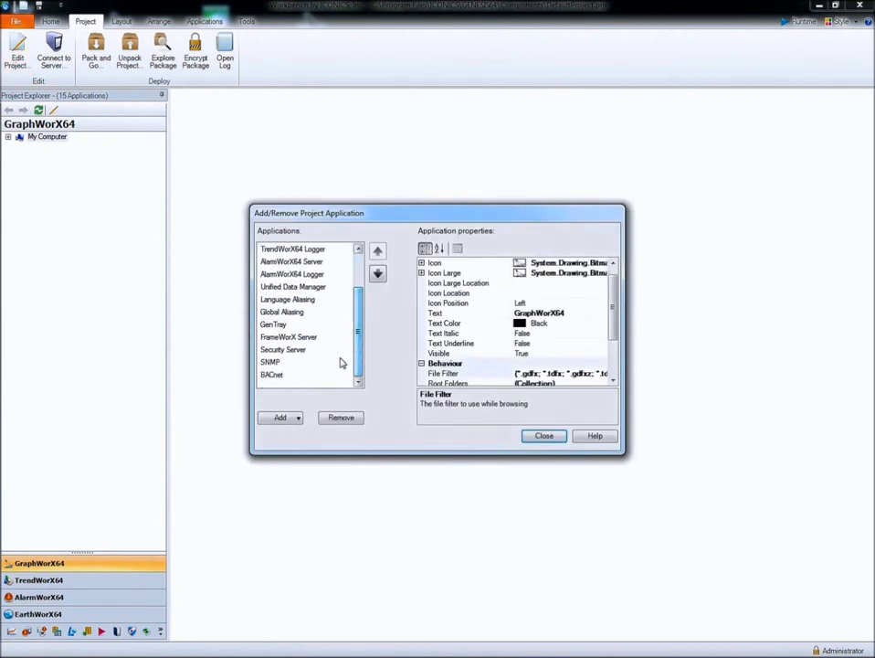
left_click(285, 374)
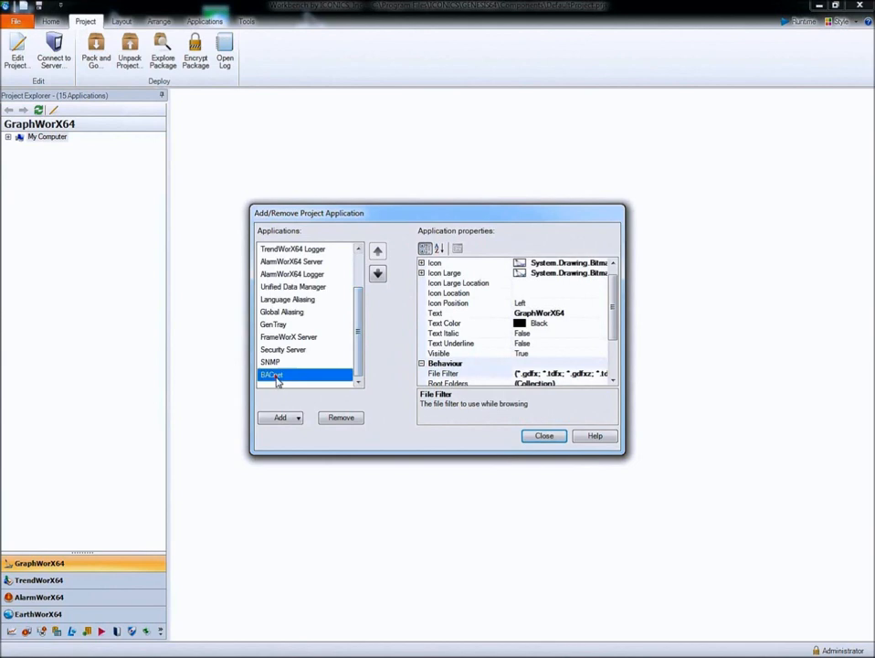
left_click(341, 417)
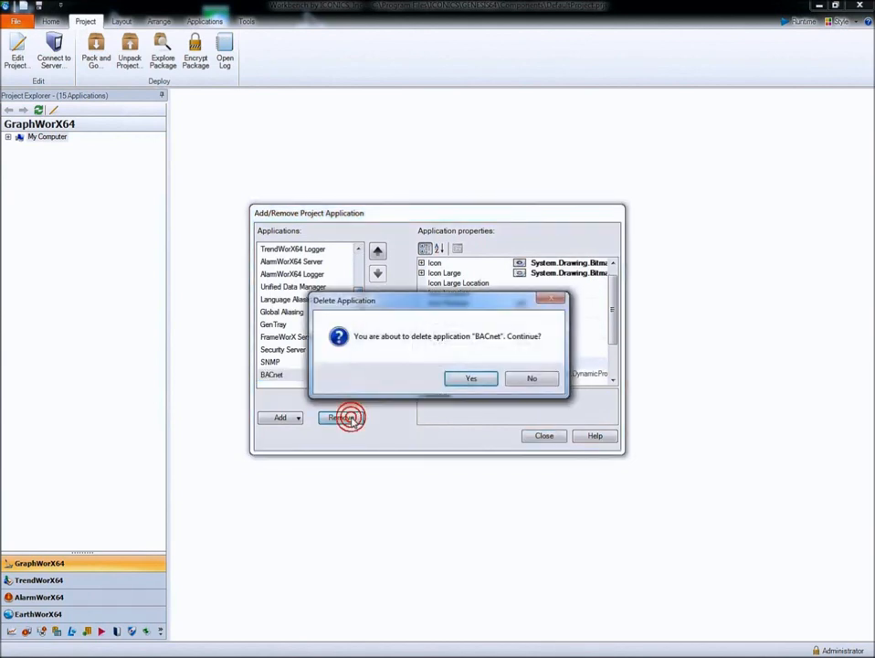
left_click(465, 379)
left_click(274, 374)
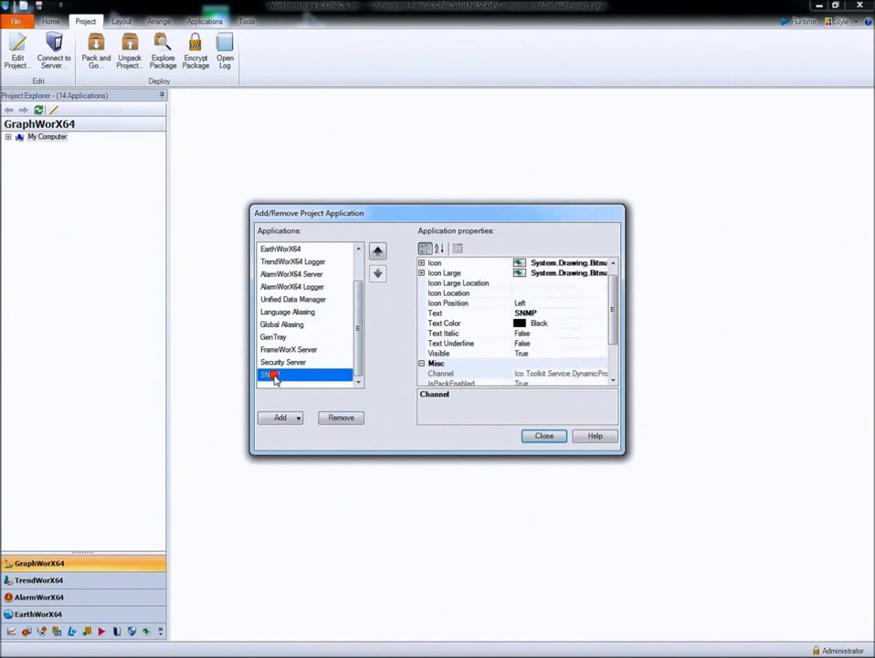
left_click(337, 422)
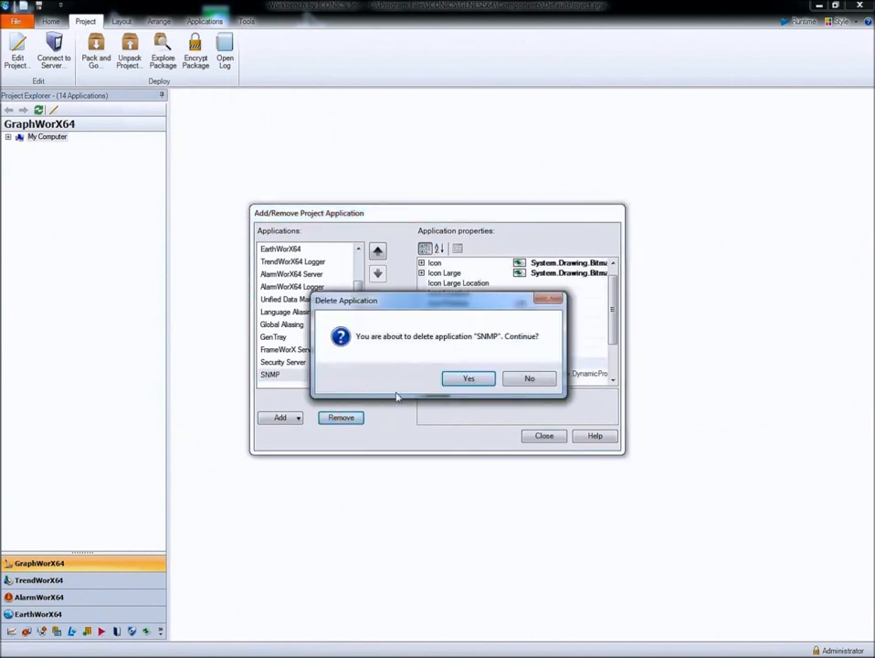
left_click(465, 378)
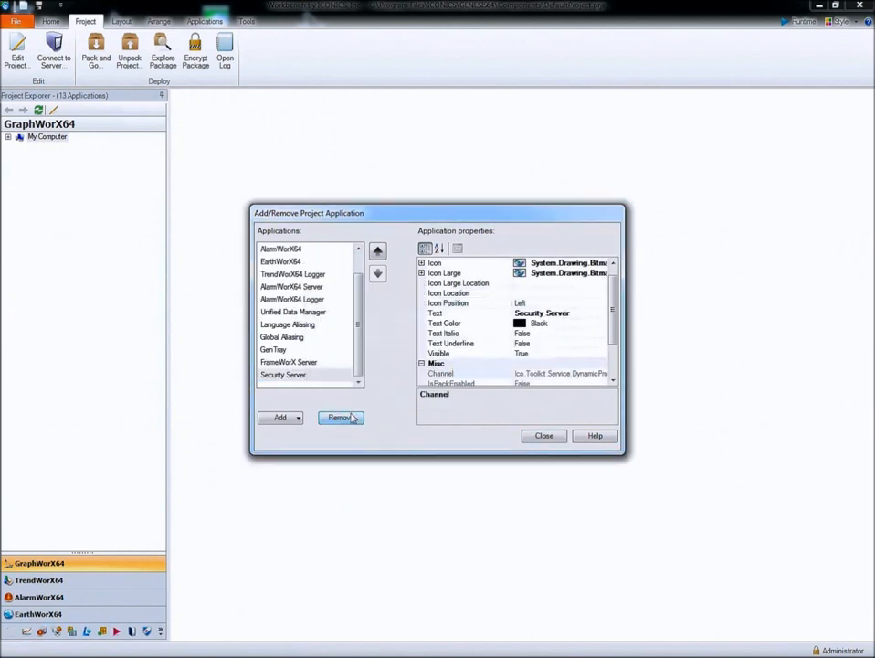
Add the BACnet application back to the project and finish editing the application list
left_click(295, 418)
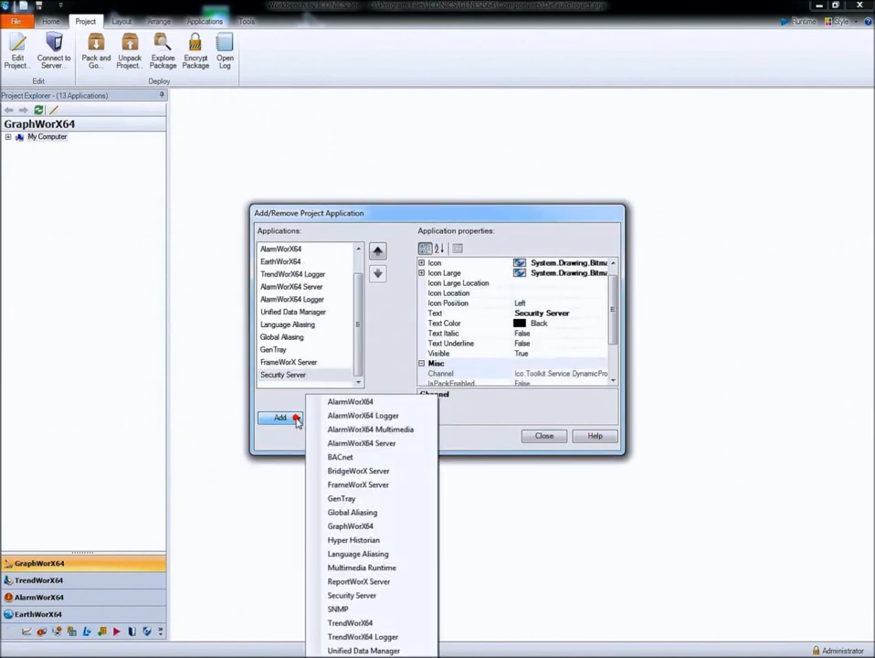
left_click(341, 460)
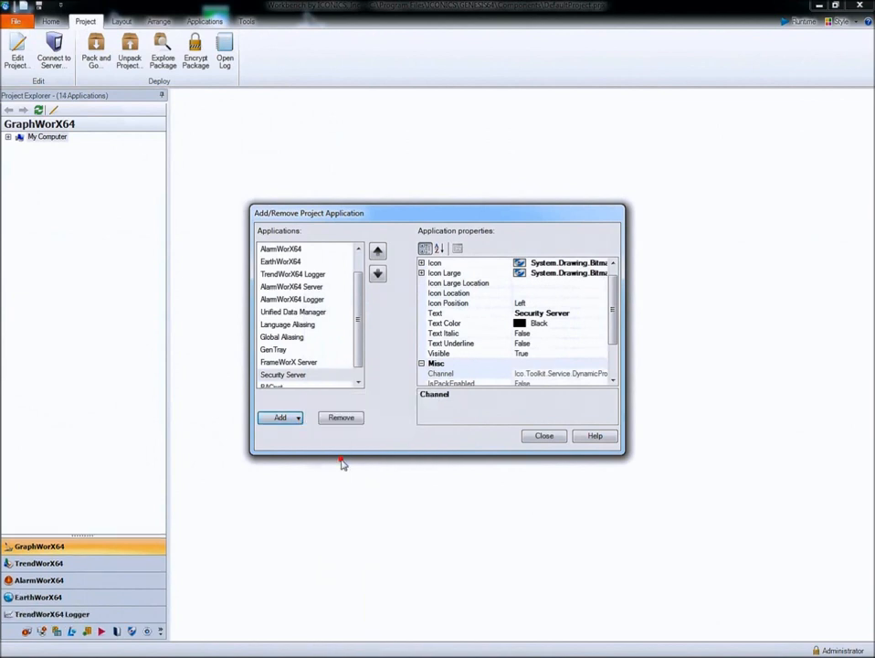
left_click(543, 439)
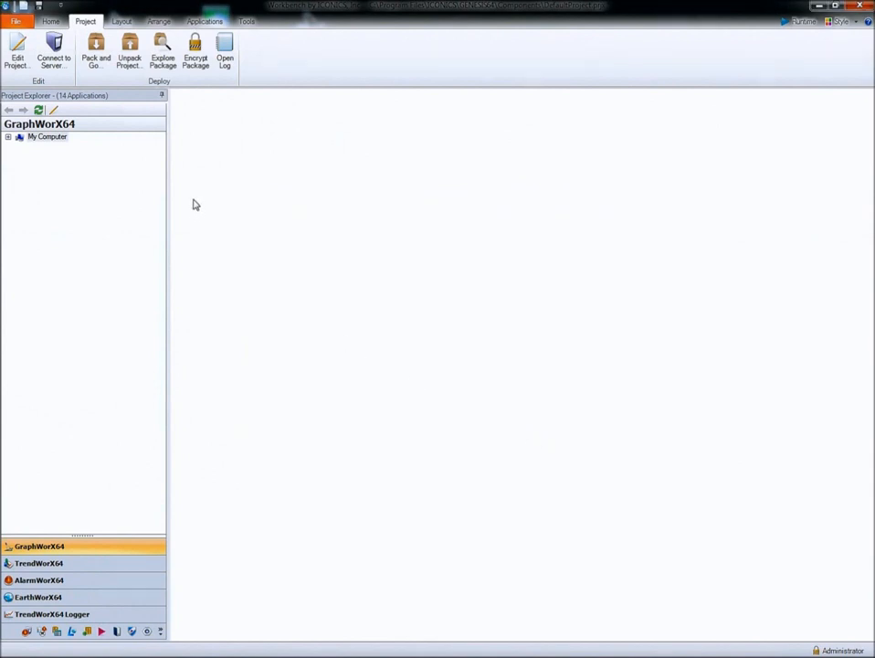
Expand the application navigation list and hide its Language Aliasing, Global Aliasing, GenTray, FrameWorX Server, Security Server and BACnet entries
left_click(203, 22)
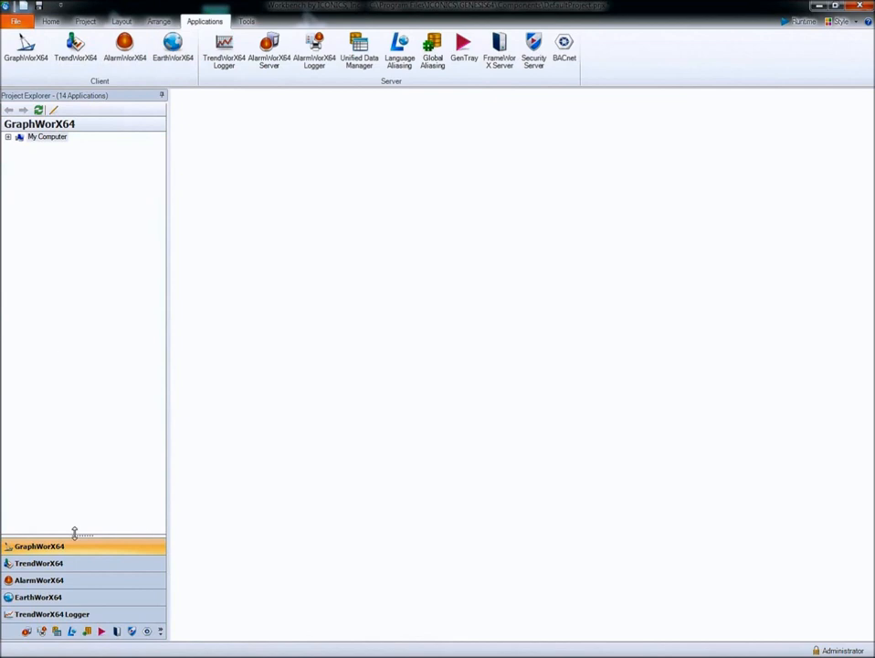
left_click_drag(79, 535, 88, 354)
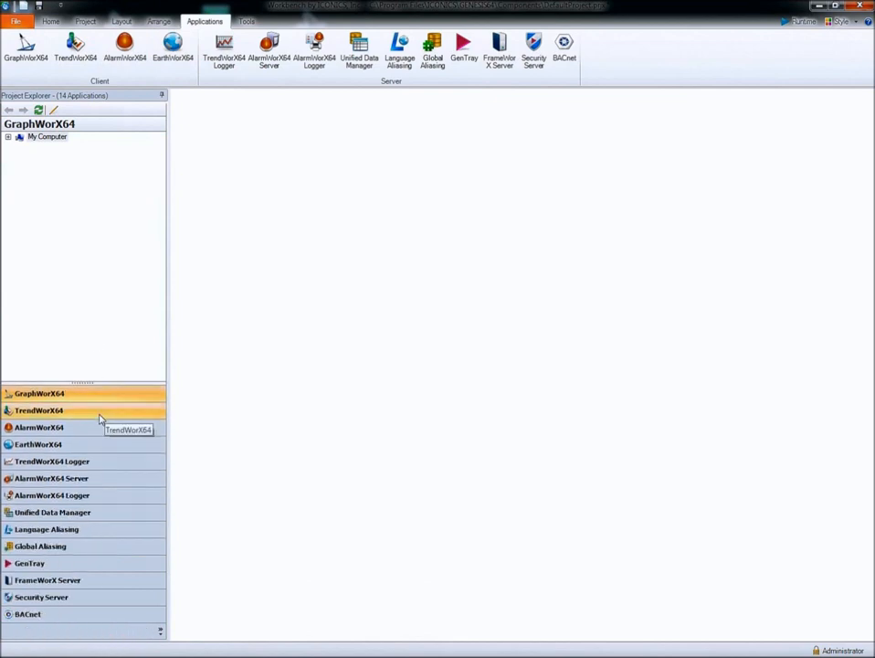
left_click(160, 631)
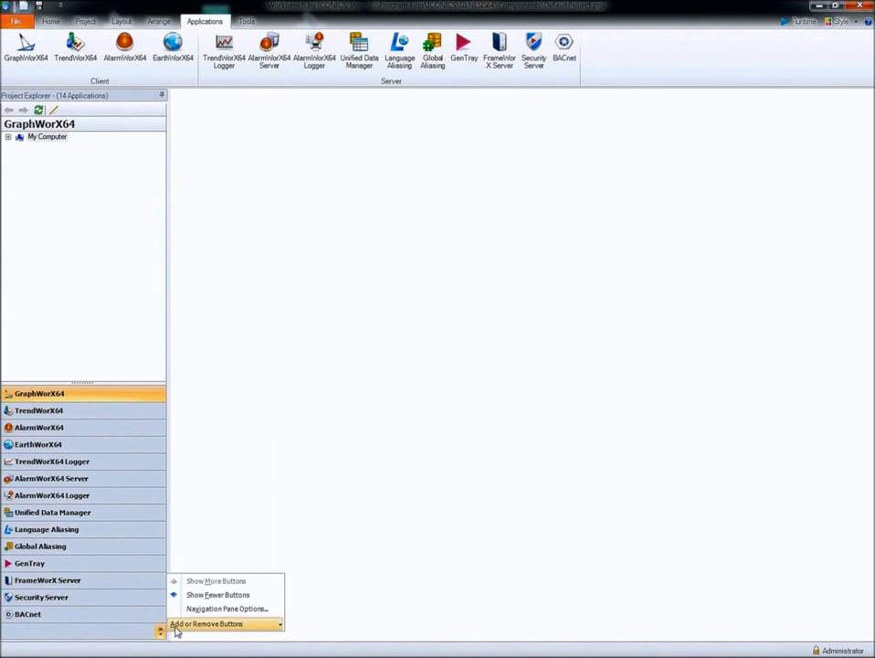
mouse_move(182, 628)
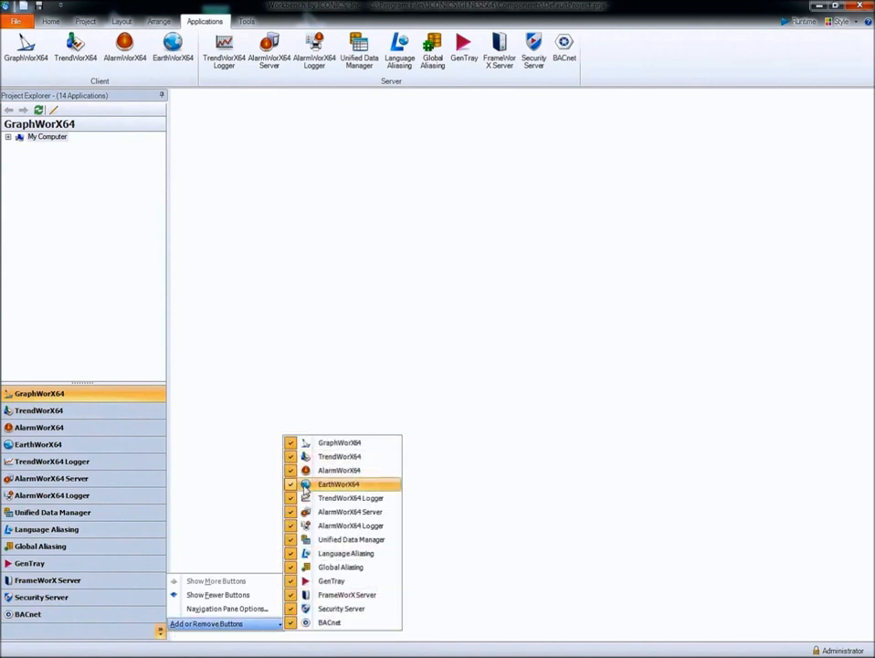
left_click(292, 554)
left_click(292, 567)
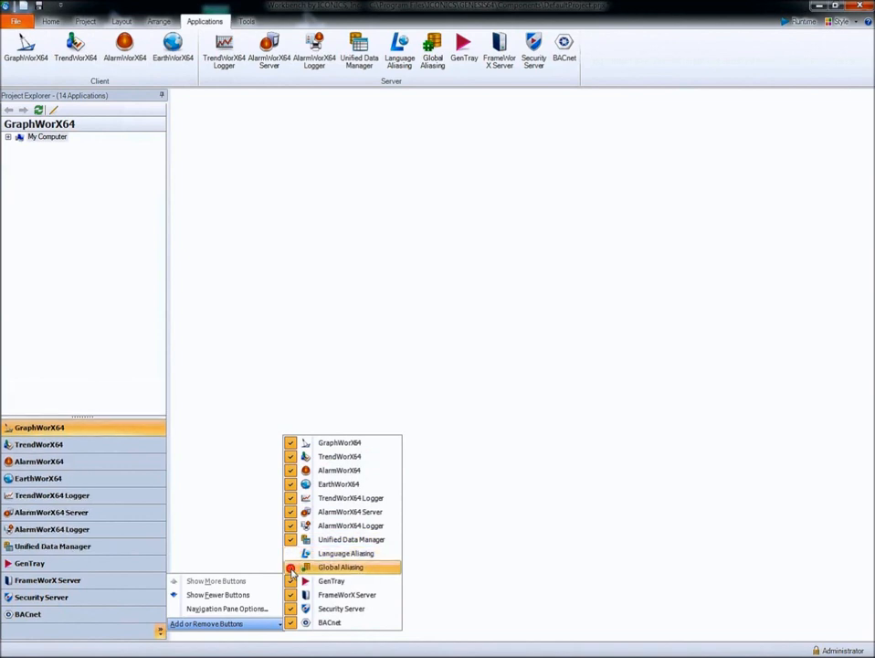
left_click(291, 581)
left_click(292, 594)
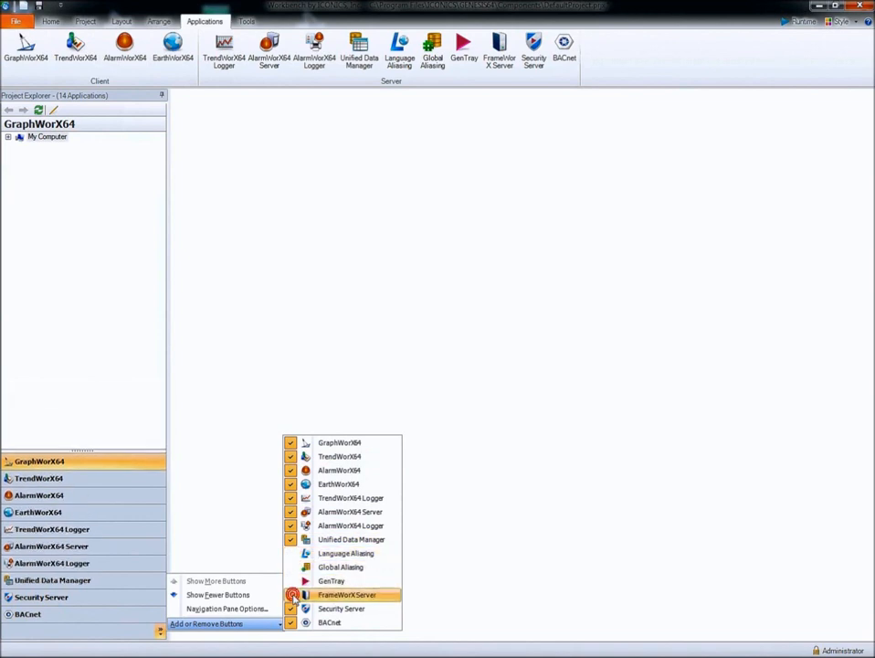
left_click(291, 608)
left_click(291, 622)
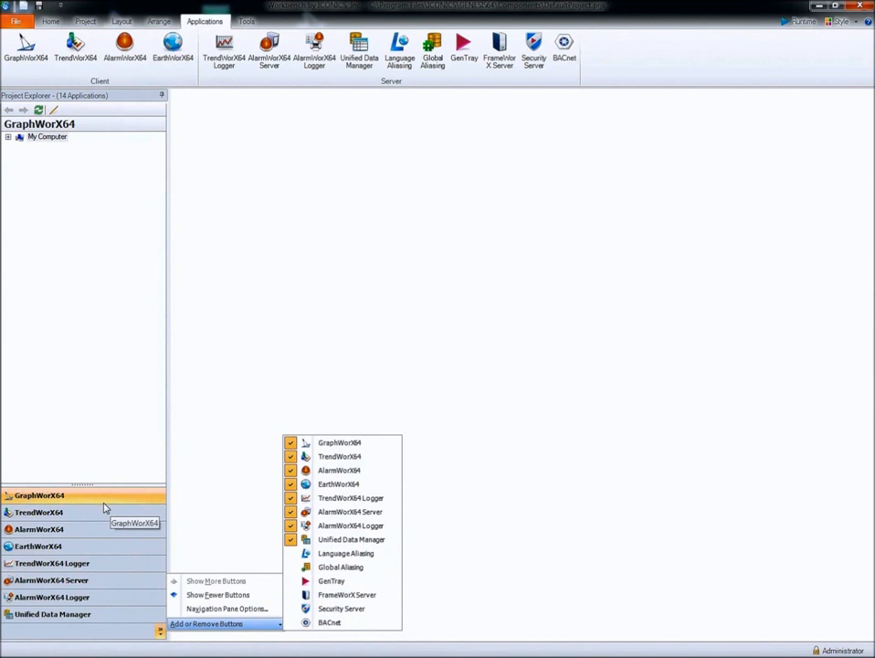
left_click(616, 62)
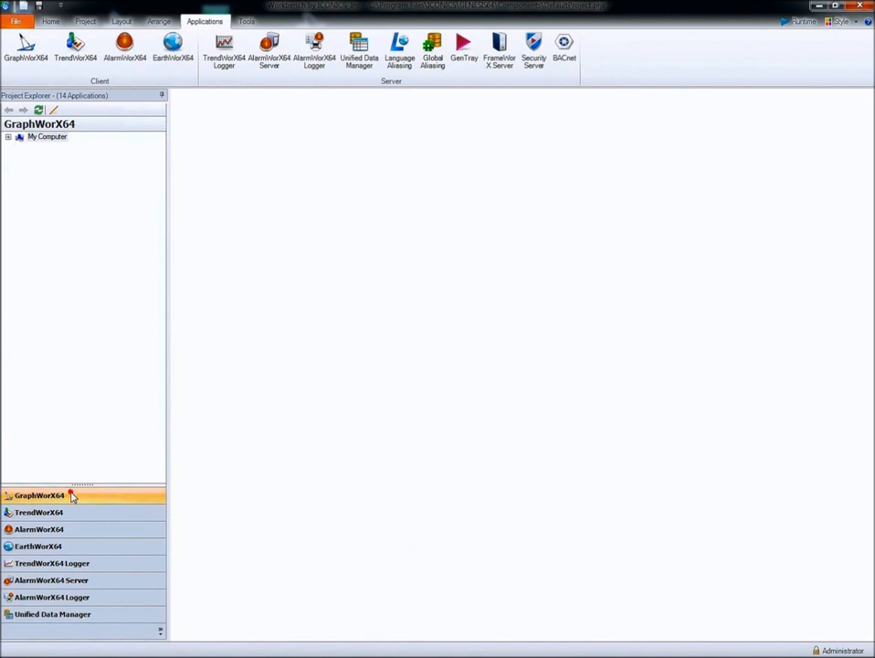
Run the Boiler with fire display from the GWX_3D_Examples folder in the GraphWorX64 project tree
left_click(8, 137)
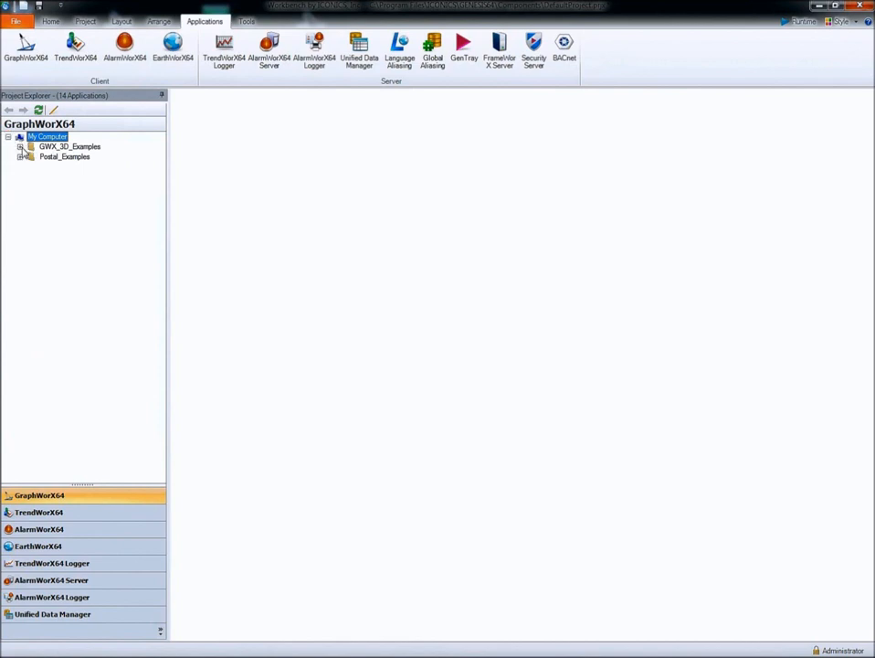
left_click(21, 147)
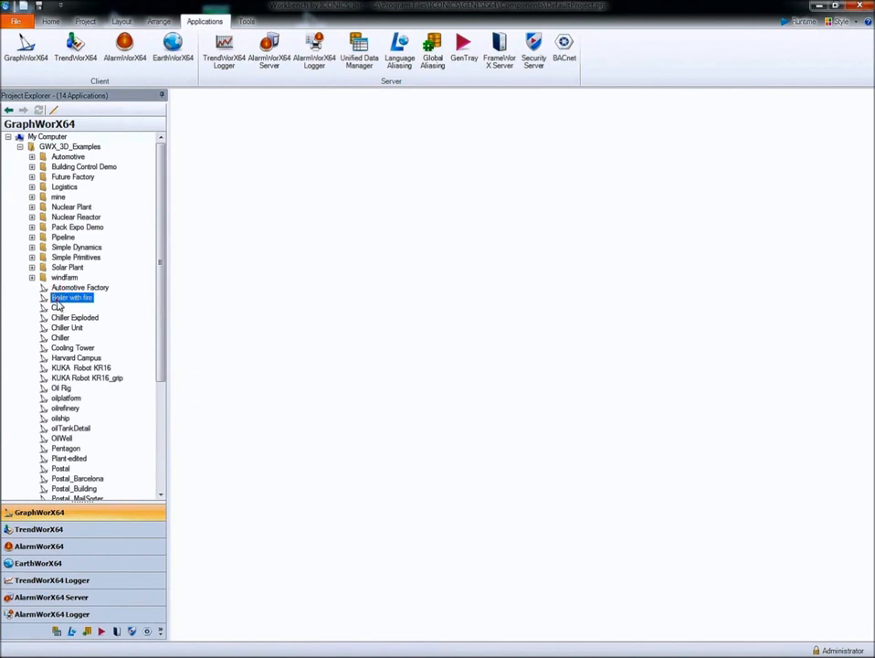
double_click(56, 303)
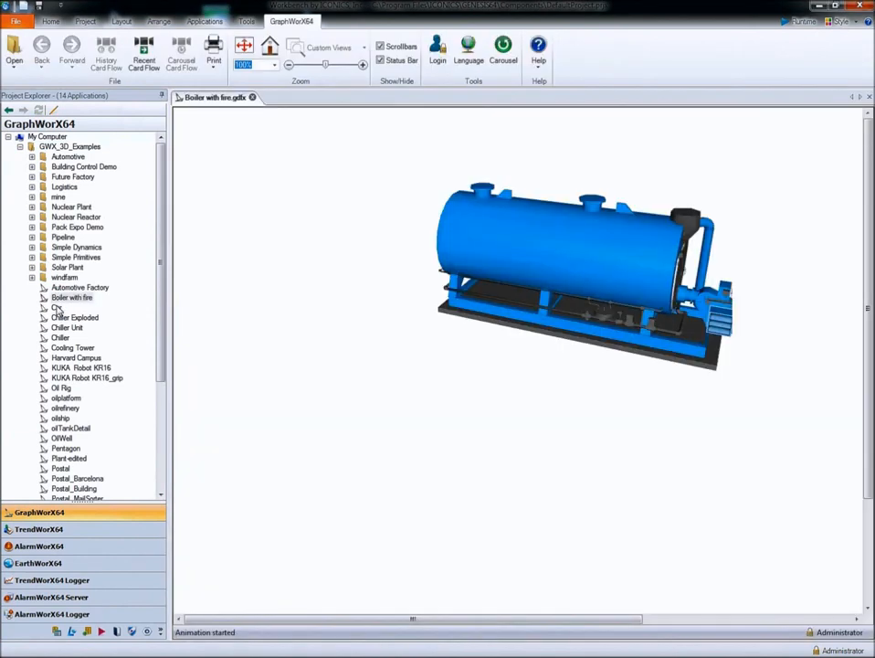
Open the Car display for editing on a new tab and show its object tree in the Explorer
right_click(57, 308)
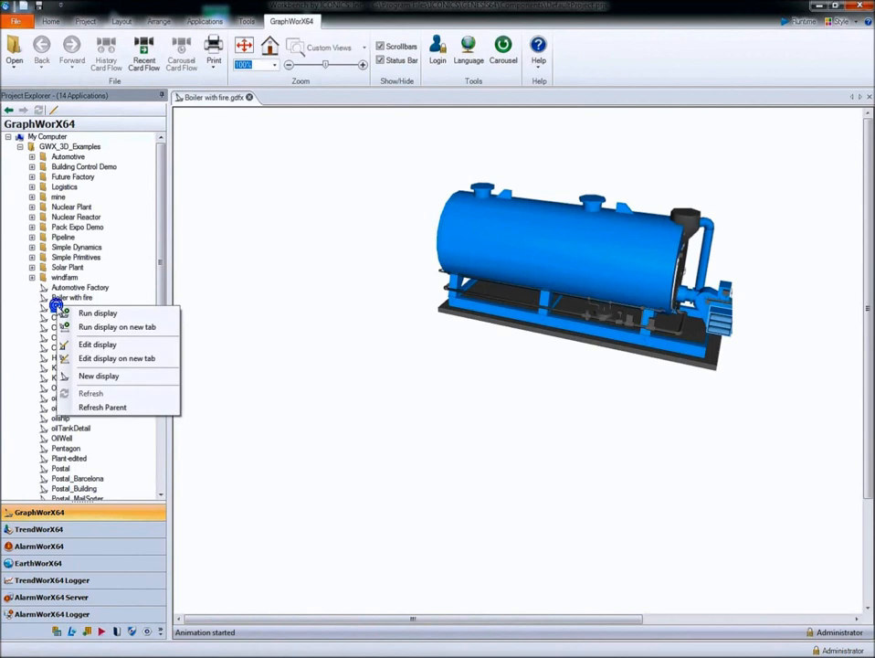
left_click(85, 359)
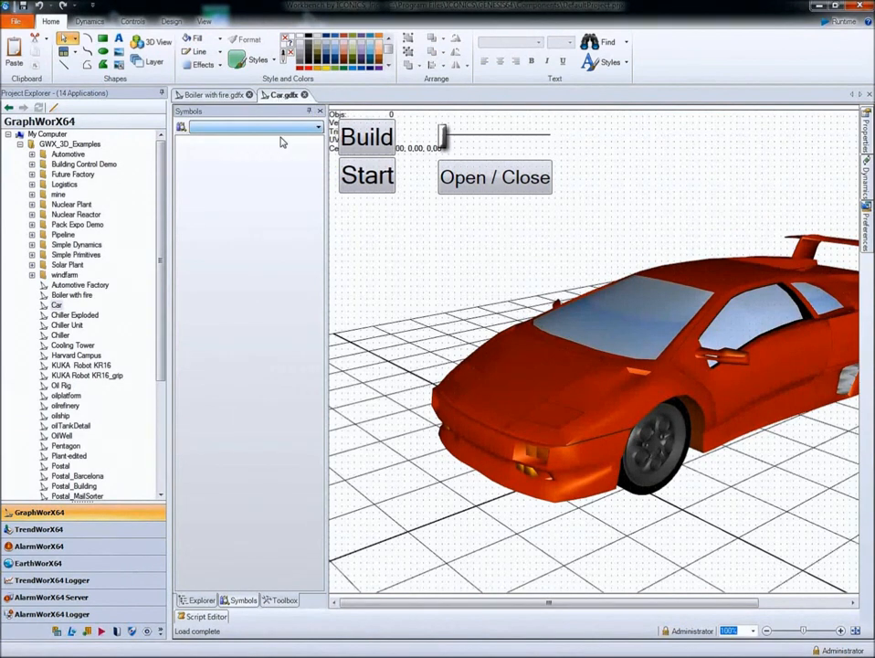
left_click(202, 600)
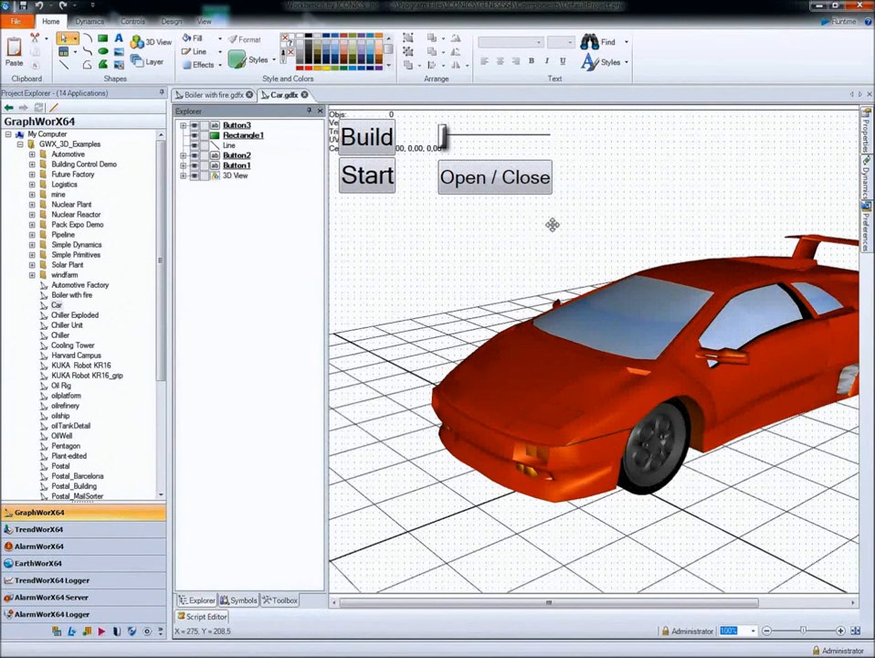
mouse_move(865, 162)
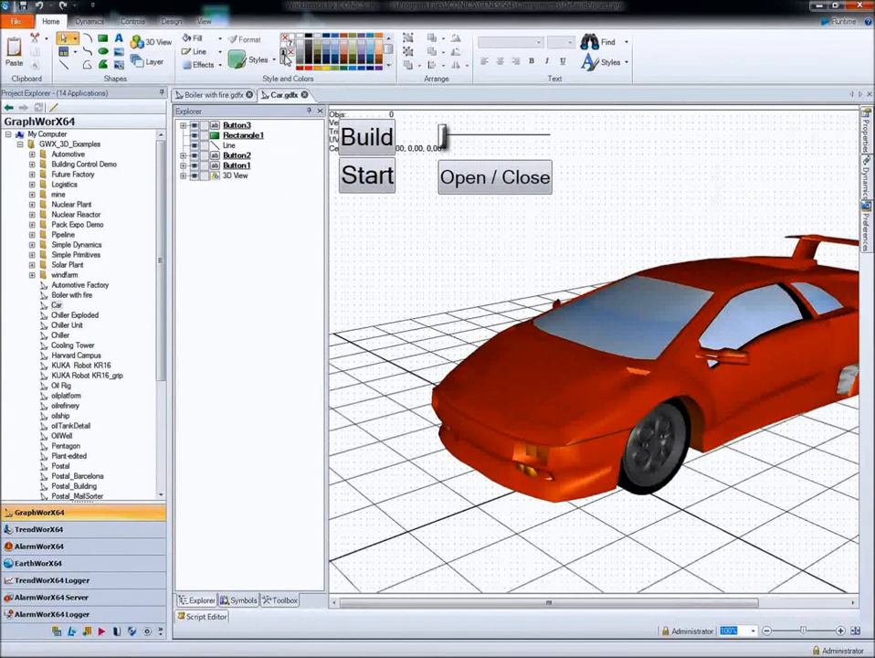
Arrange the open displays in the four-pane Template3 layout and switch the Car display to runtime
left_click(224, 95)
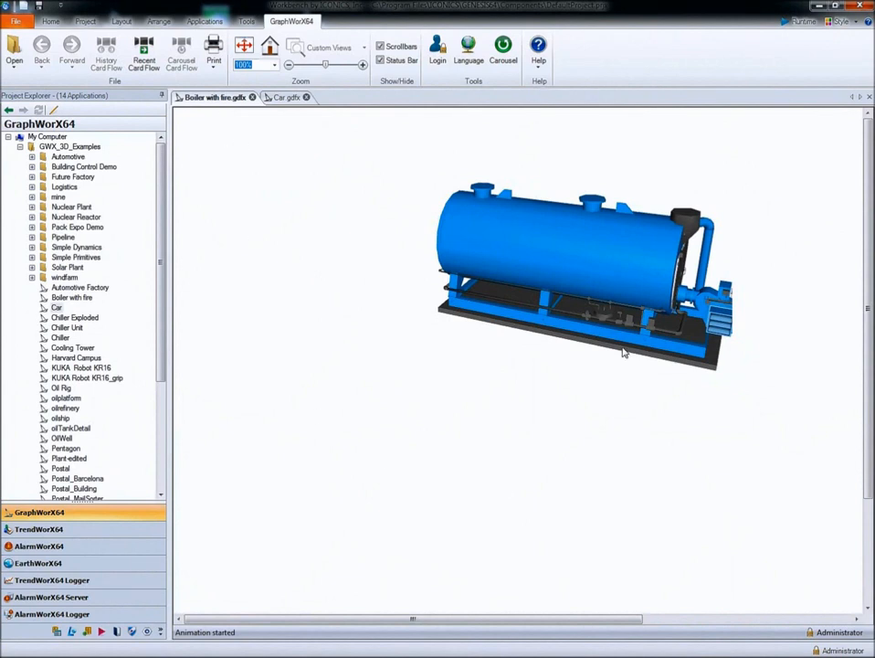
left_click(158, 22)
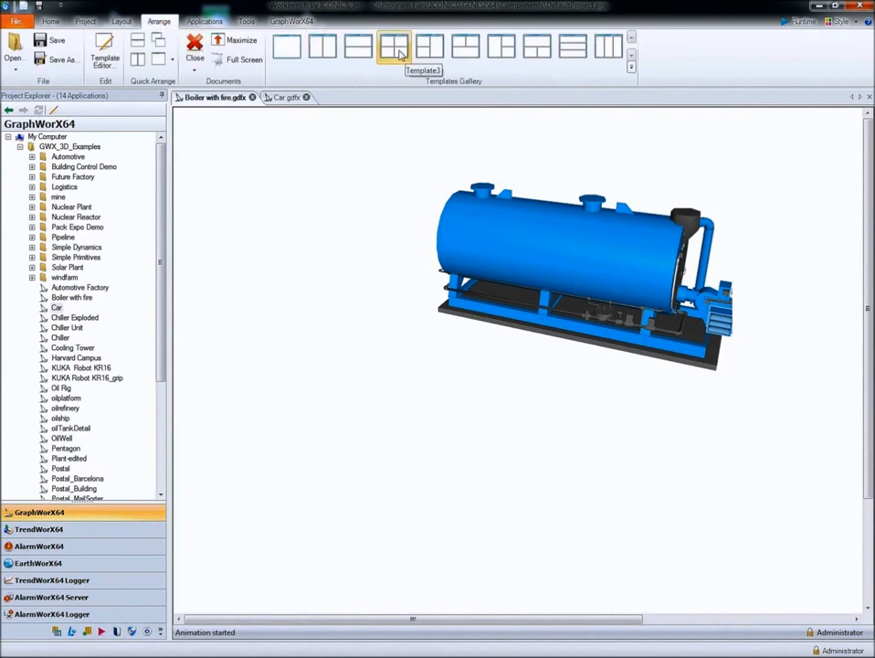
left_click(399, 53)
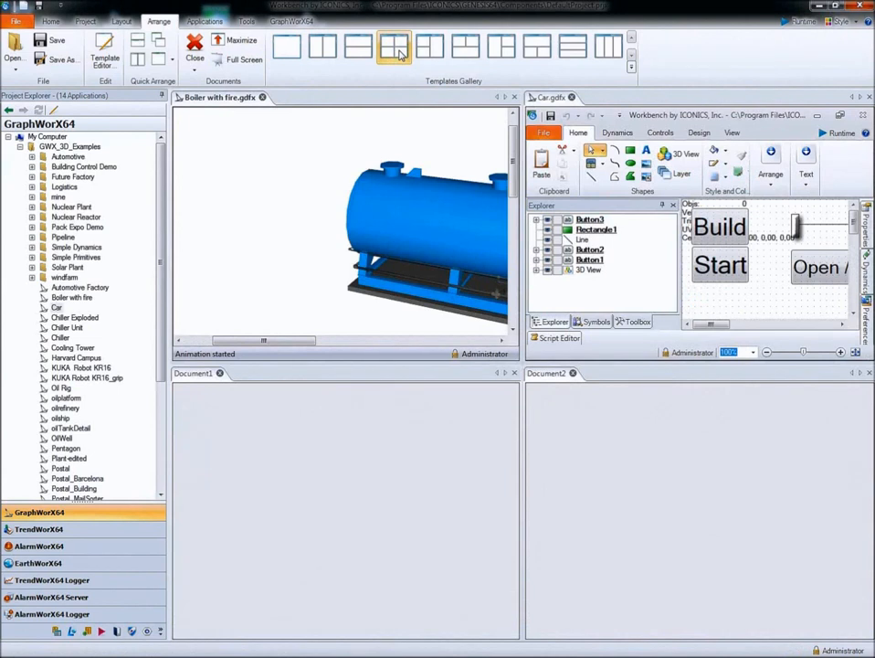
left_click(838, 135)
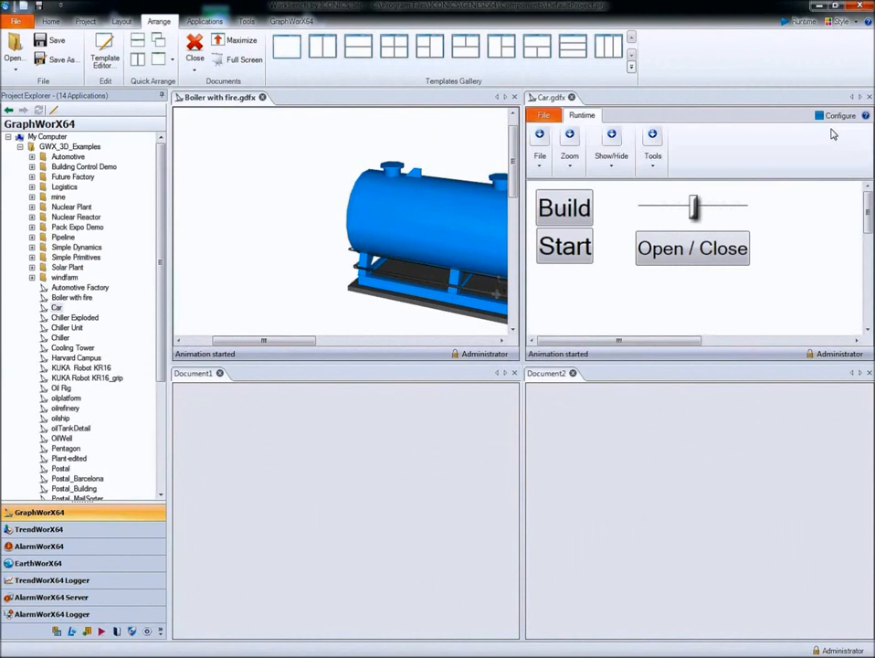
Load the ArmRotation trend from TrendWorX64_Examples into the empty Document1 pane
left_click(196, 374)
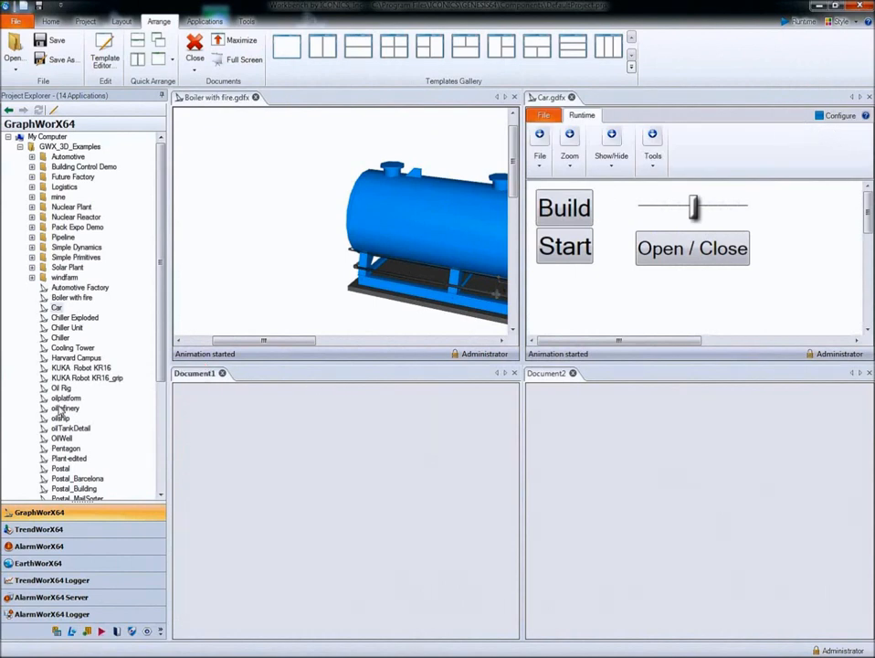
left_click(35, 531)
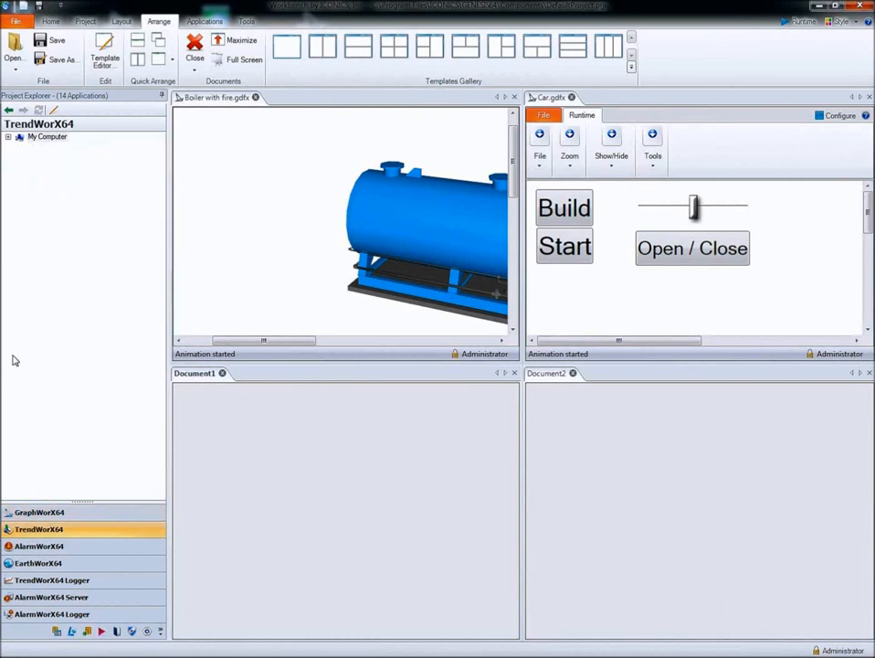
double_click(15, 137)
double_click(29, 148)
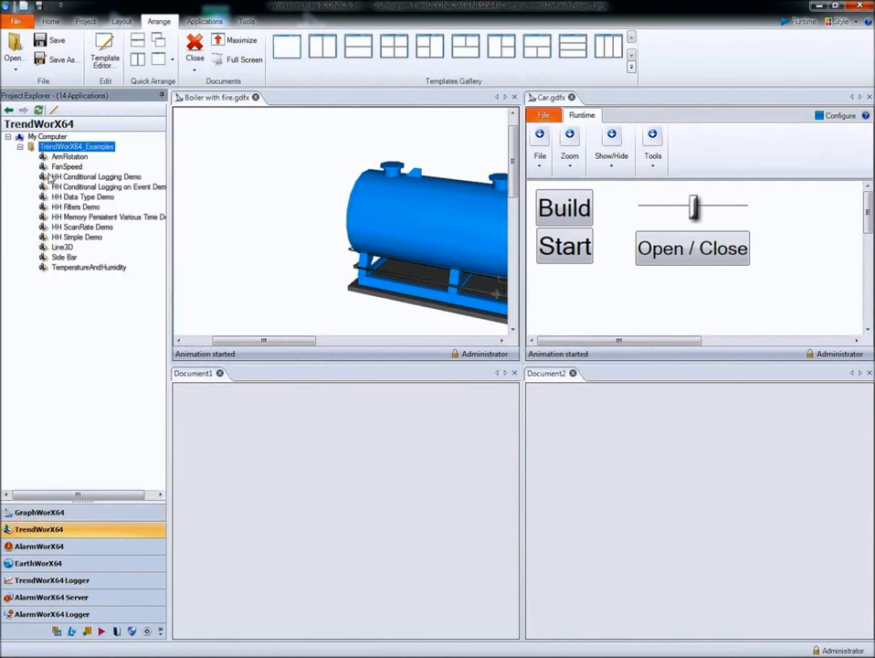
left_click(60, 157)
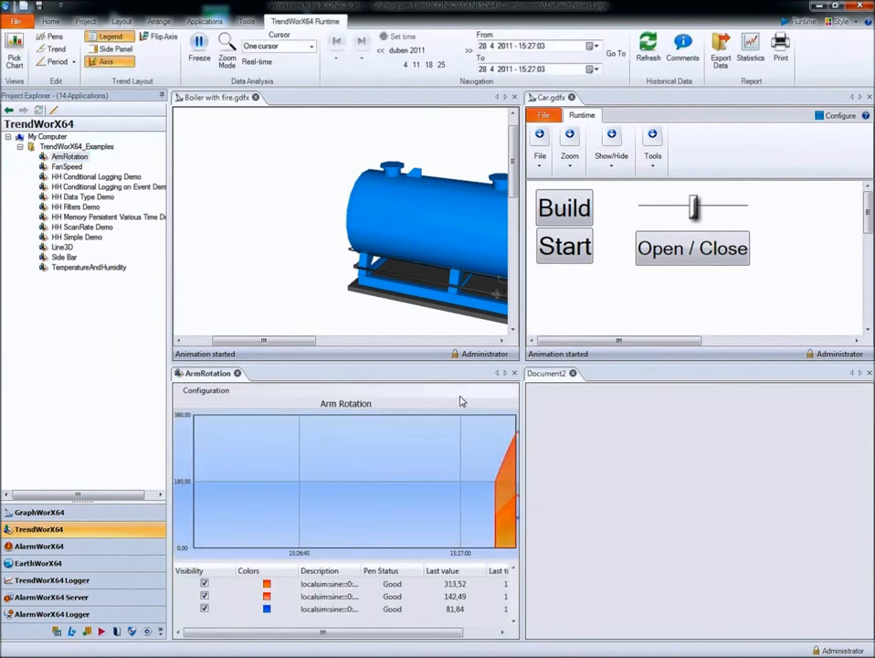
Load the HVAC alarm view from AlarmWorX64_Examples into the empty Document2 pane
left_click(561, 373)
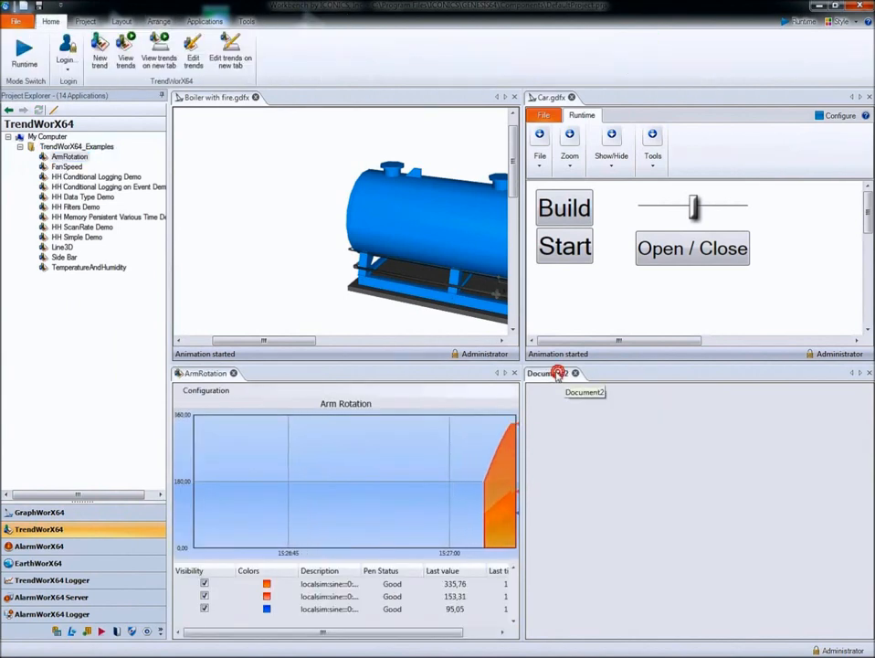
left_click(29, 546)
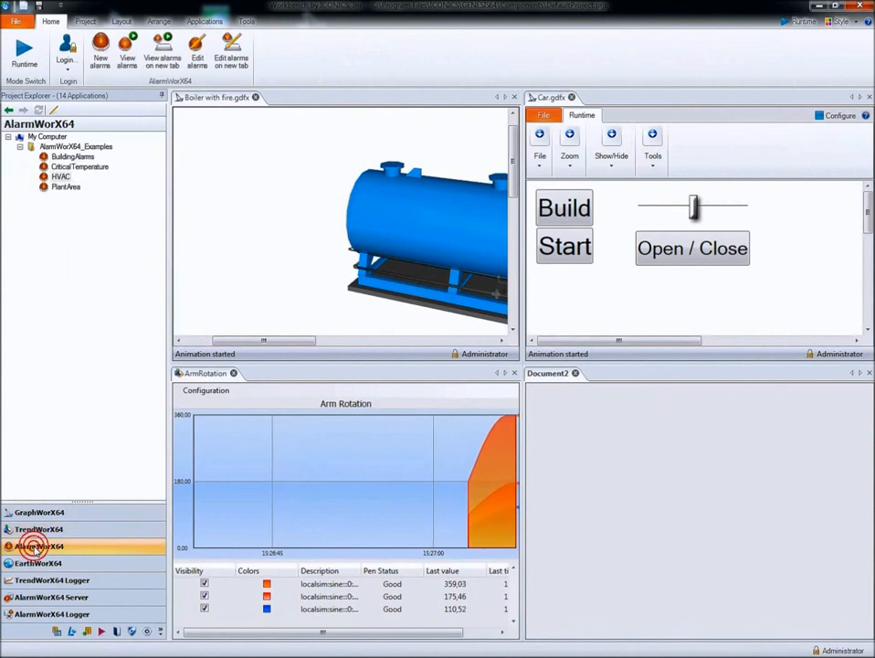
double_click(62, 178)
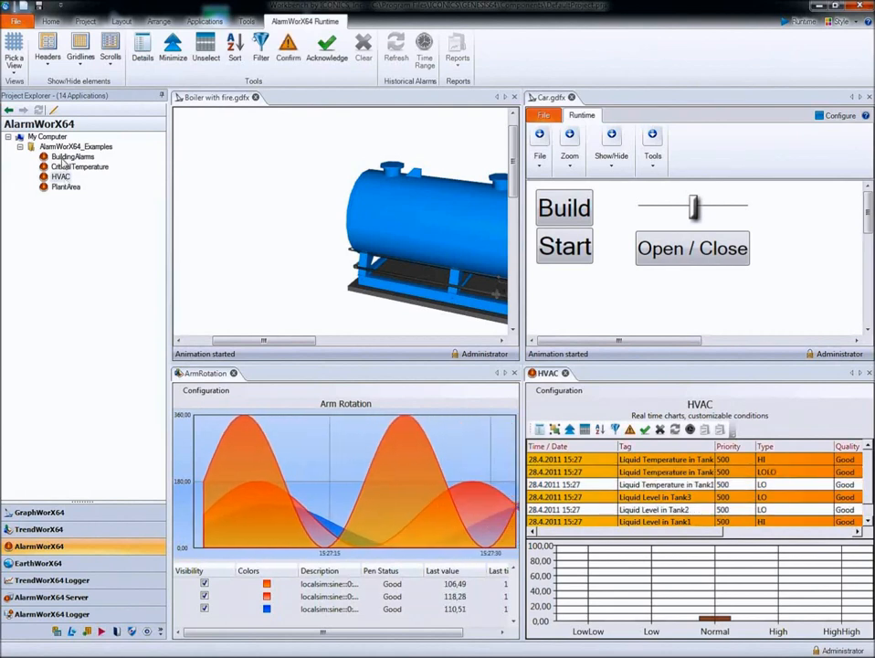
Browse the localhost configuration trees of the TrendWorX64 Logger and the AlarmWorX64 Server in the Project Explorer
left_click(54, 580)
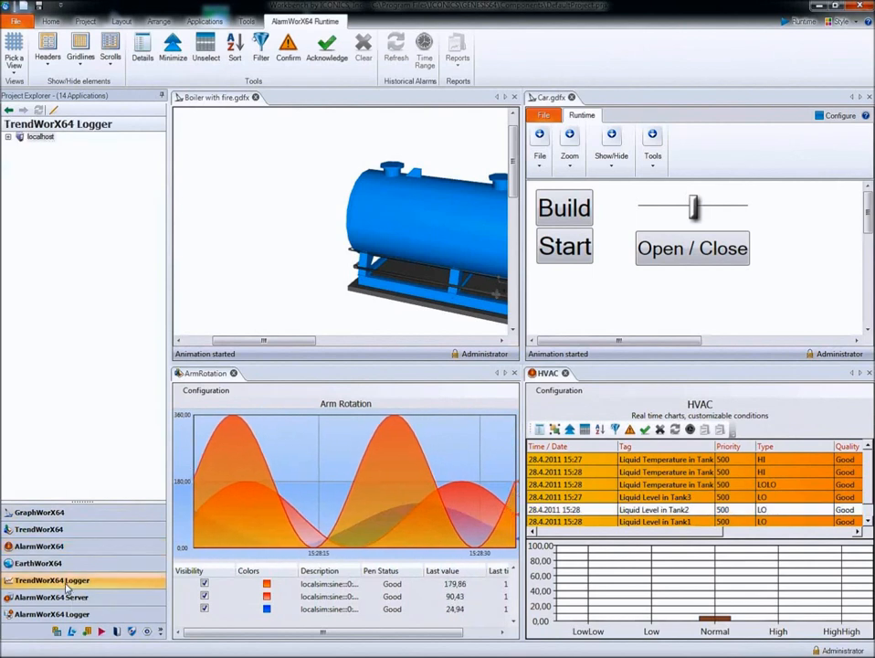
left_click(8, 137)
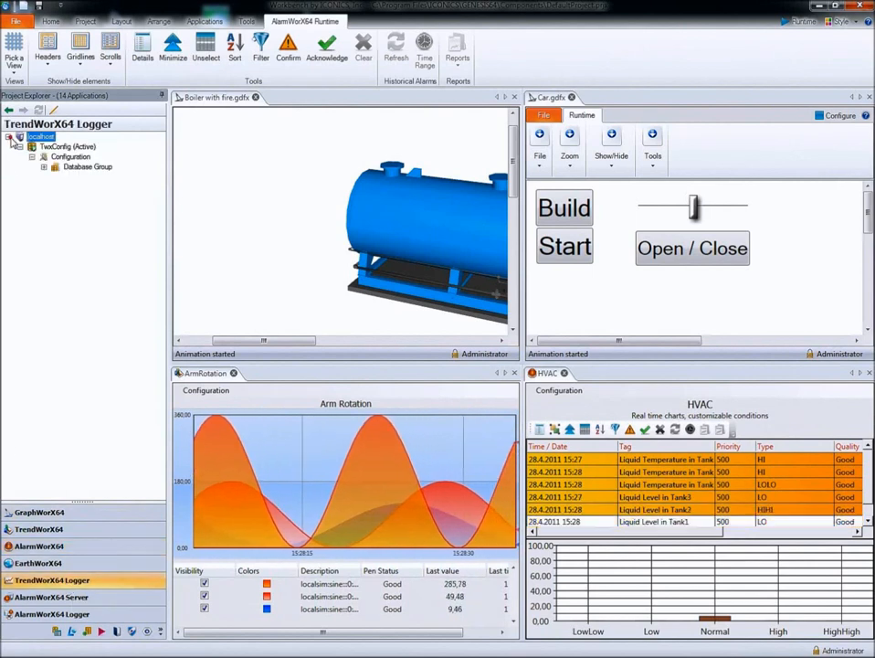
left_click(51, 597)
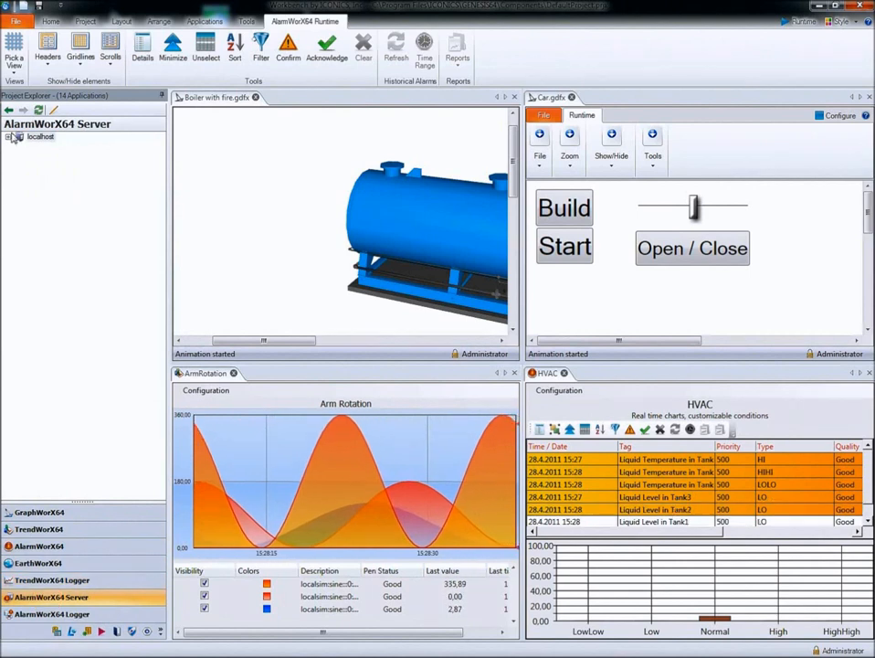
left_click(8, 137)
left_click(32, 156)
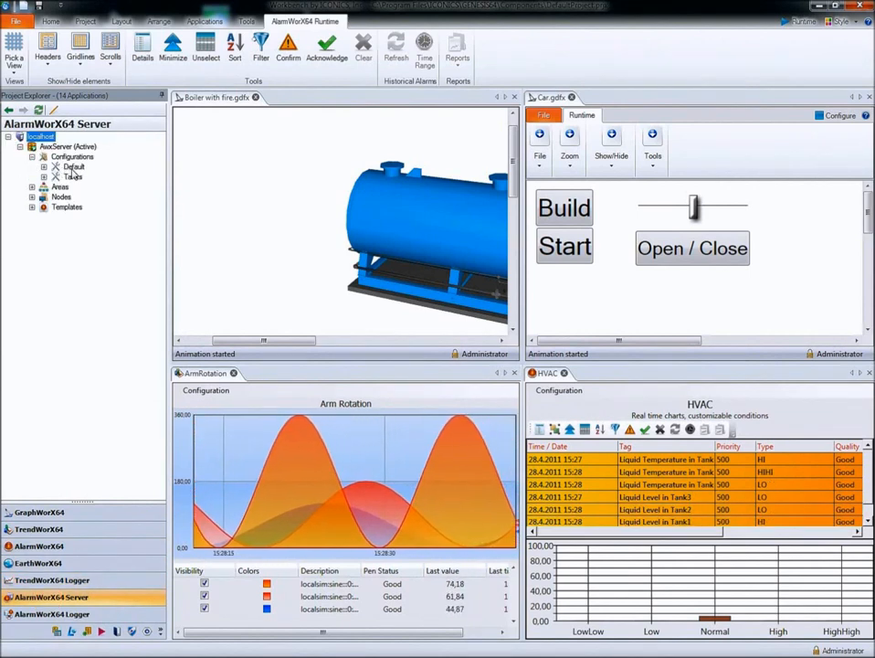
Close the Boiler with fire and Car displays, the ArmRotation trend and the HVAC alarm view
left_click(254, 99)
left_click(263, 99)
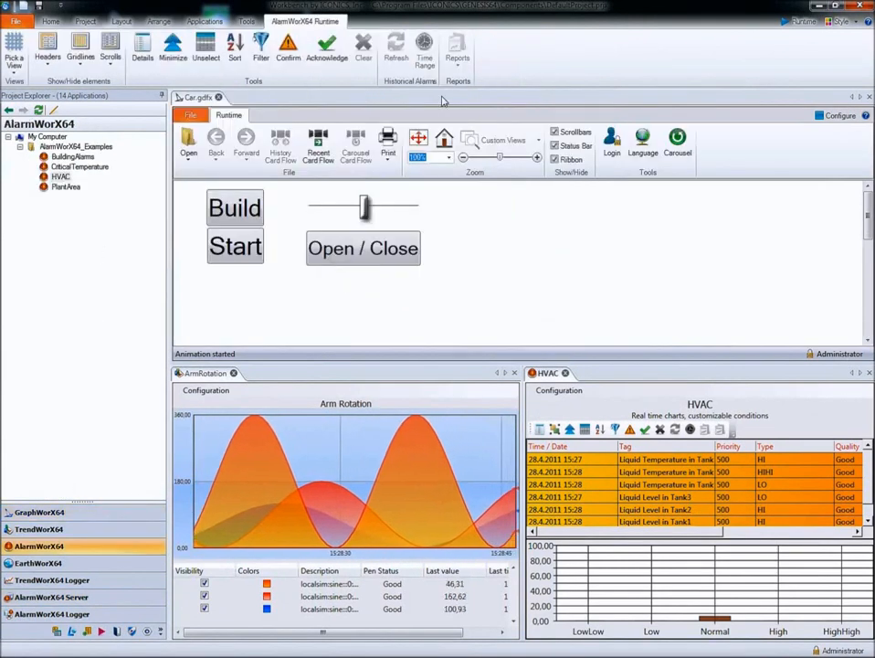
left_click(219, 97)
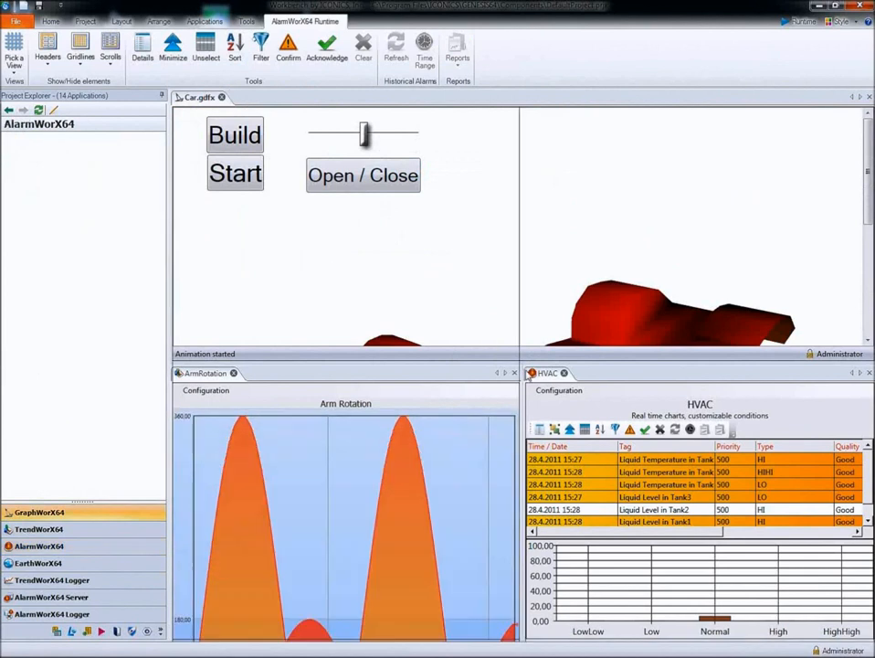
left_click(514, 97)
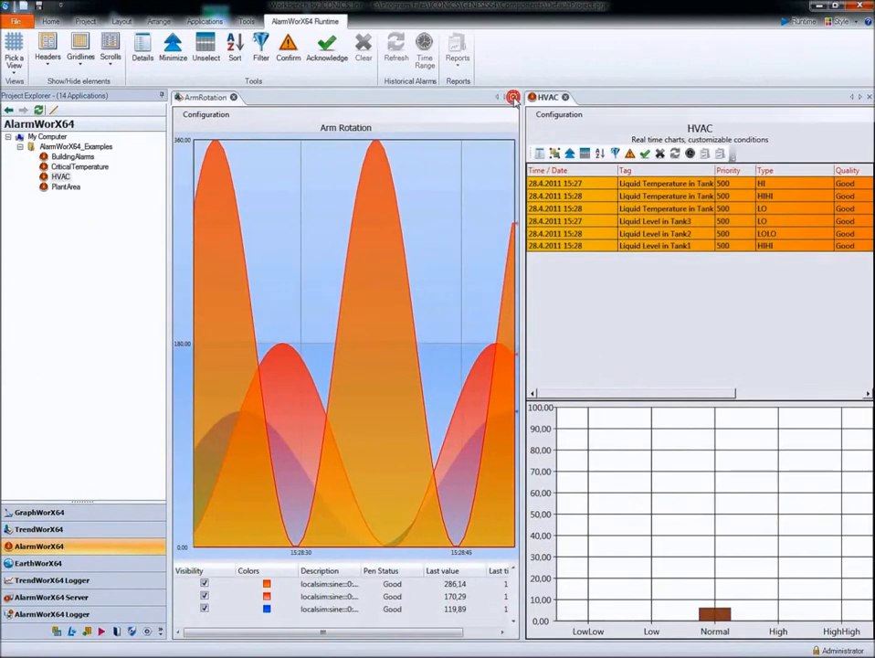
left_click(868, 97)
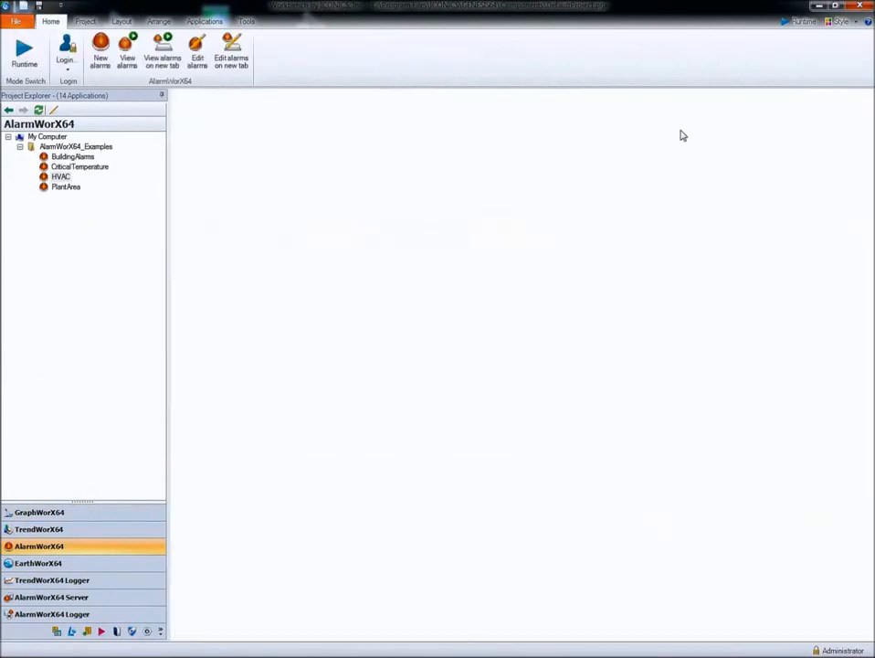
Open the AlarmWorX64 Server's Default configuration for editing and expand its list of alarm tags
left_click(72, 597)
left_click(77, 177)
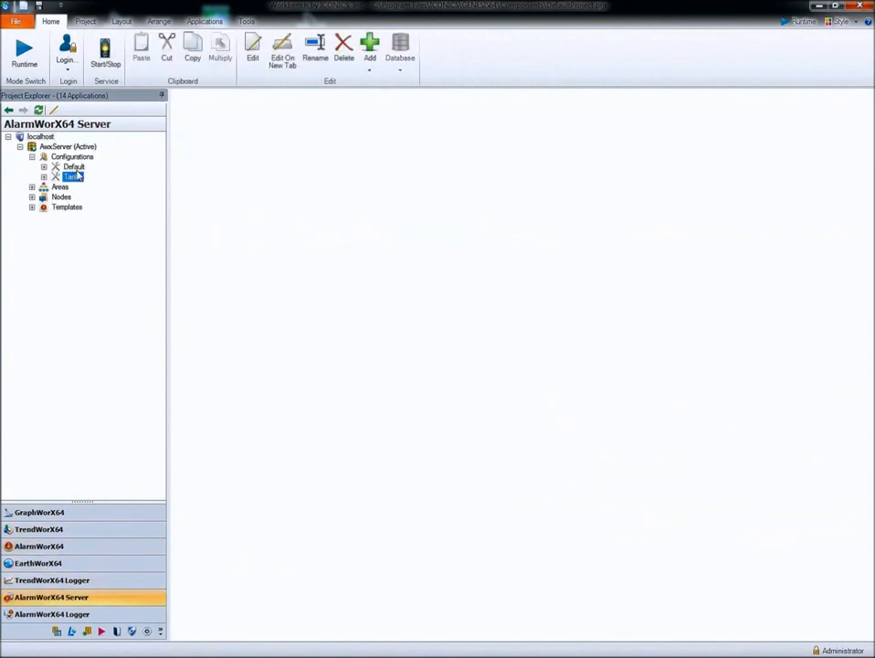
double_click(77, 169)
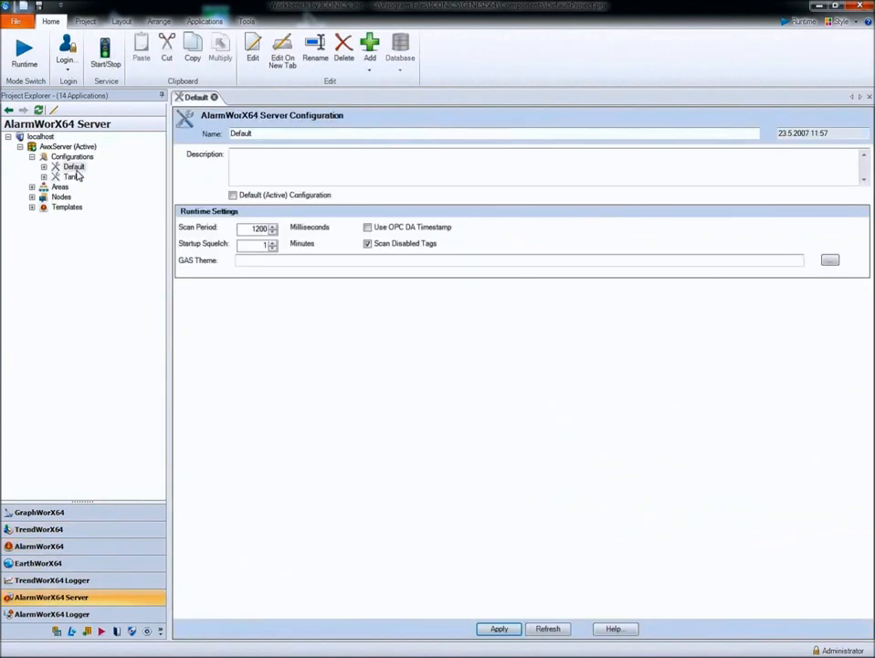
left_click(44, 167)
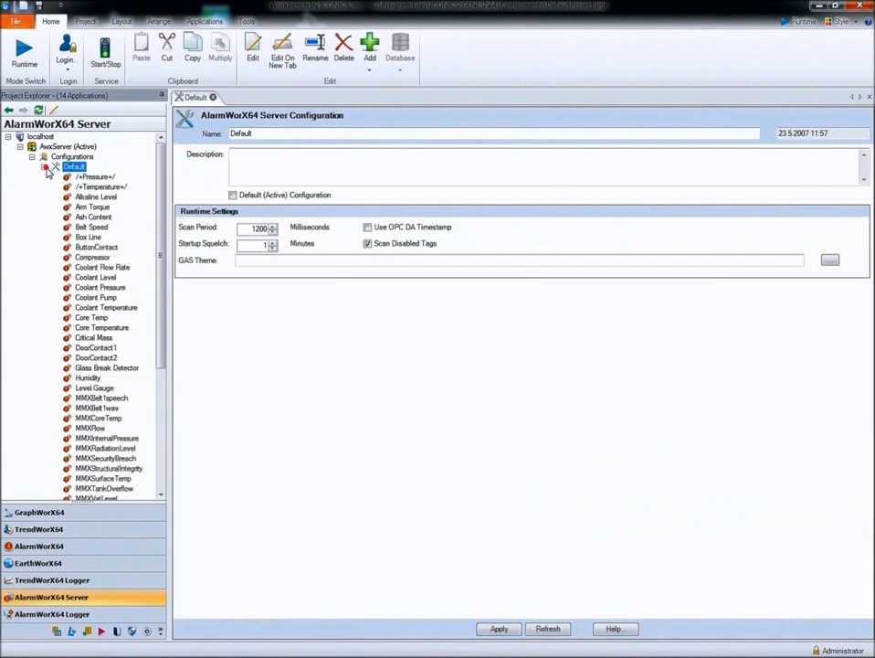
Open the Arm Torque tag for editing on a new tab and switch between it and the Default configuration
right_click(88, 203)
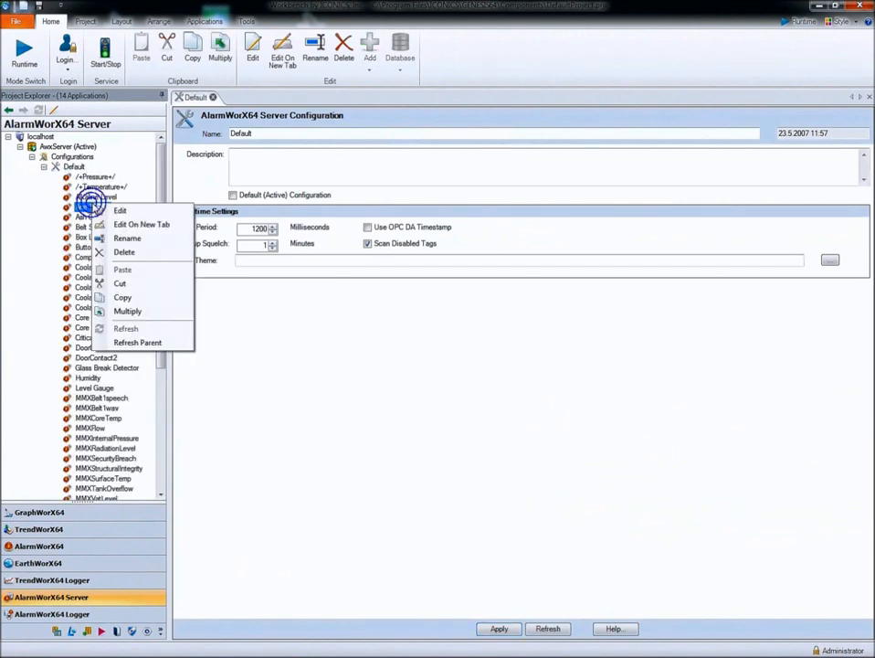
left_click(132, 226)
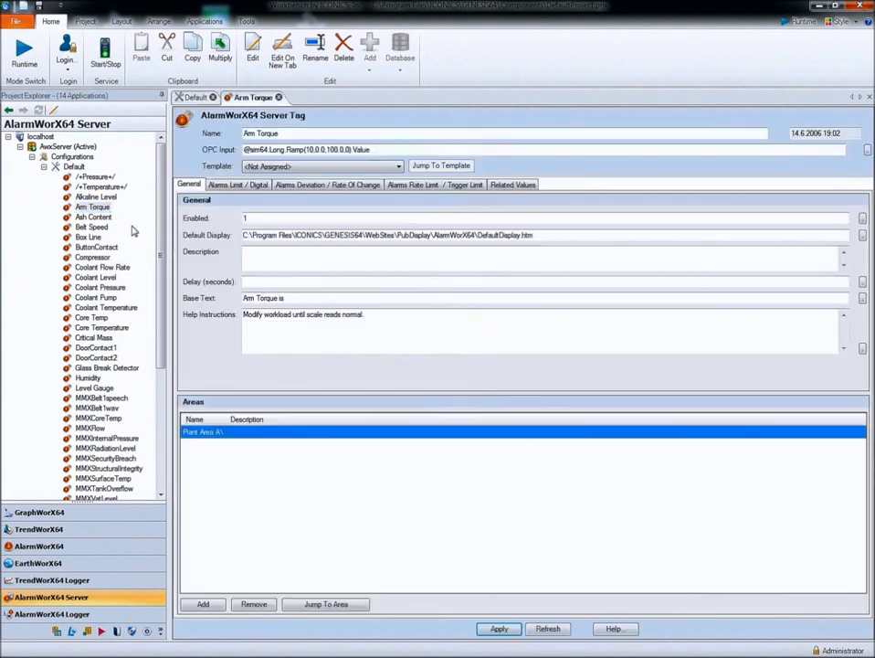
left_click(195, 96)
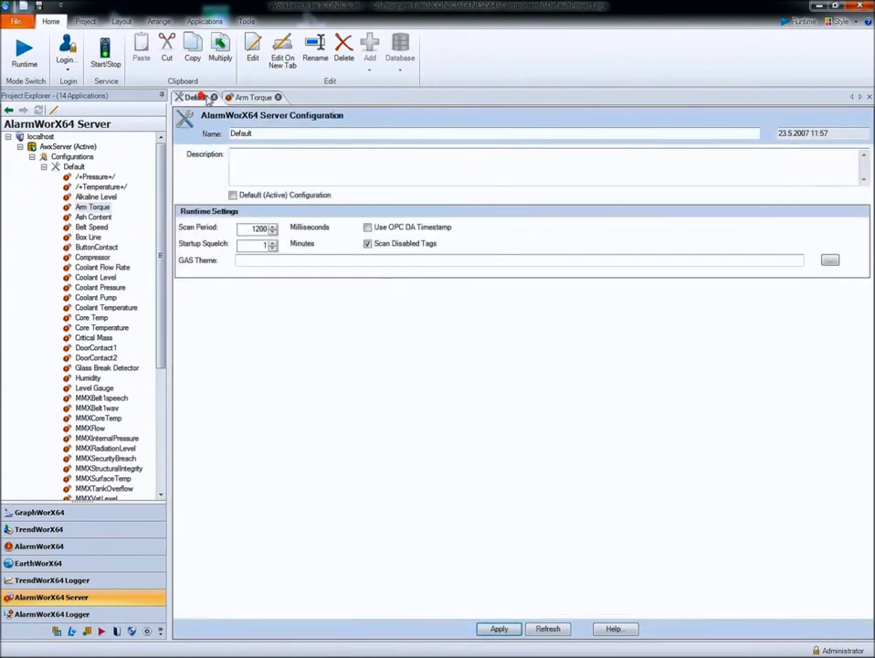
left_click(243, 98)
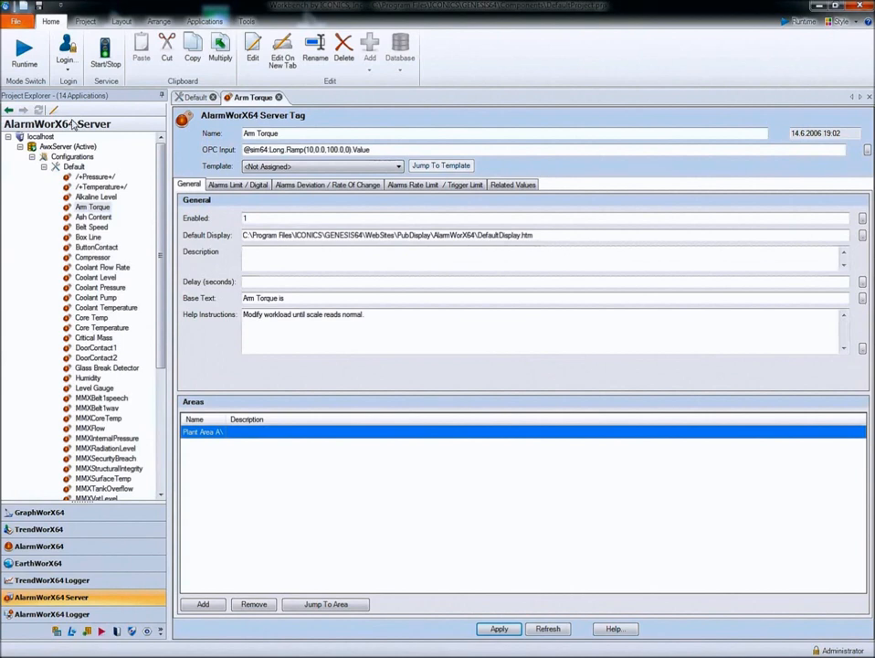
Start the Pack and Go wizard for the current project with compressed package file MyProject and no protection
left_click(86, 21)
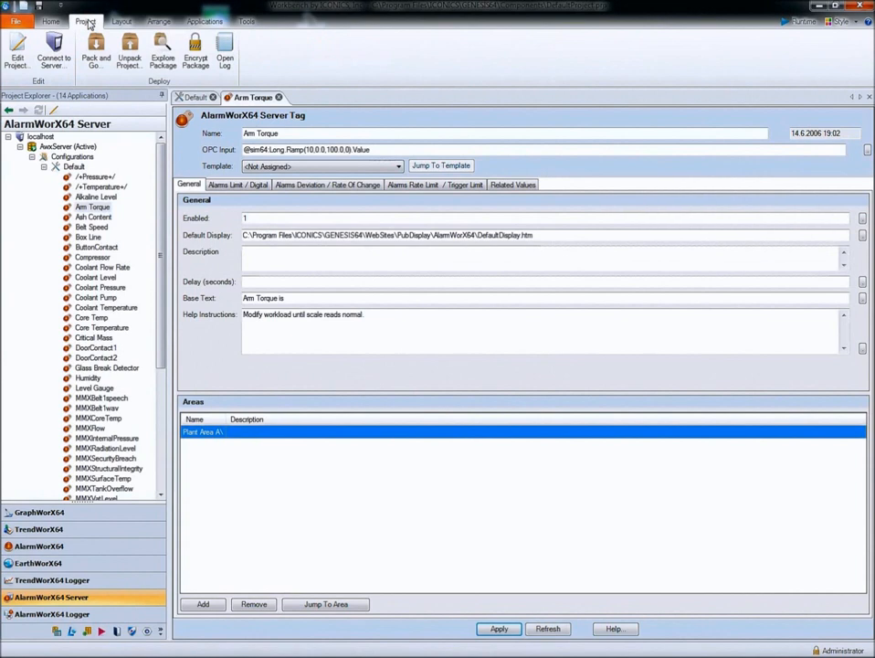
left_click(96, 50)
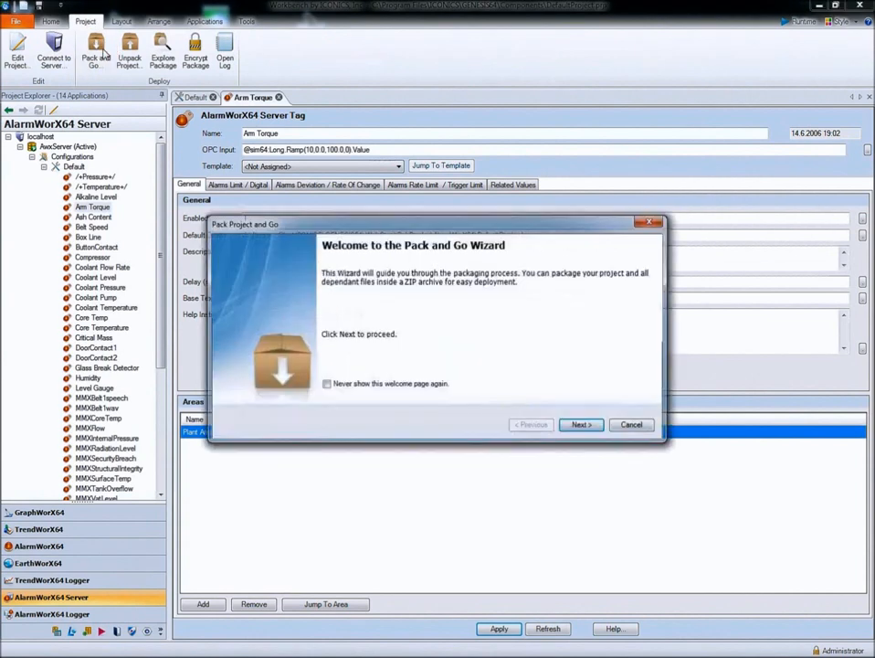
left_click(581, 425)
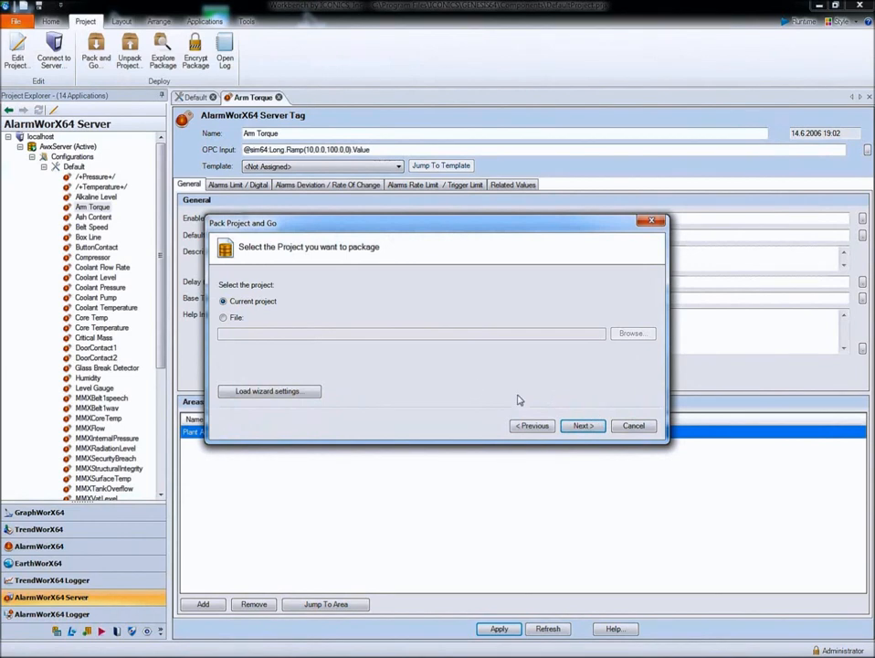
left_click(583, 426)
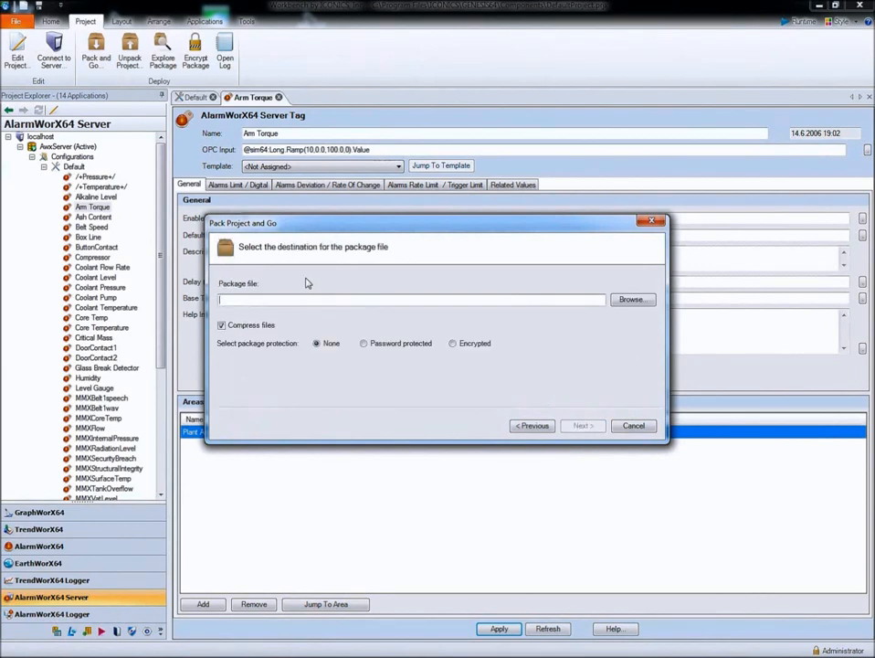
type("MyProject")
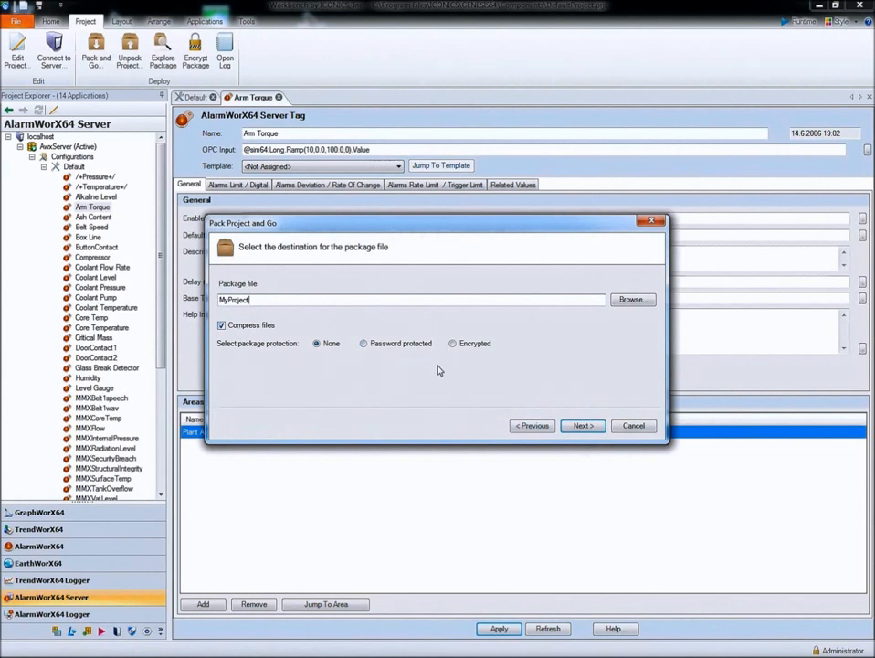
left_click(581, 427)
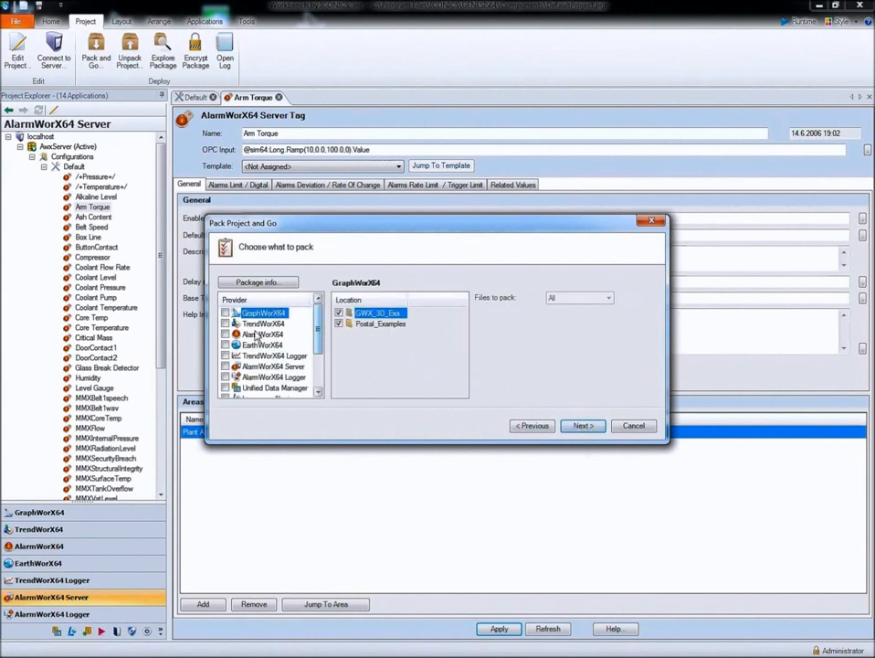
Include GraphWorX64, TrendWorX64 Logger, AlarmWorX64 Server and AlarmWorX64 Logger in the package, excluding the GWX_3D_Exa location
left_click(224, 313)
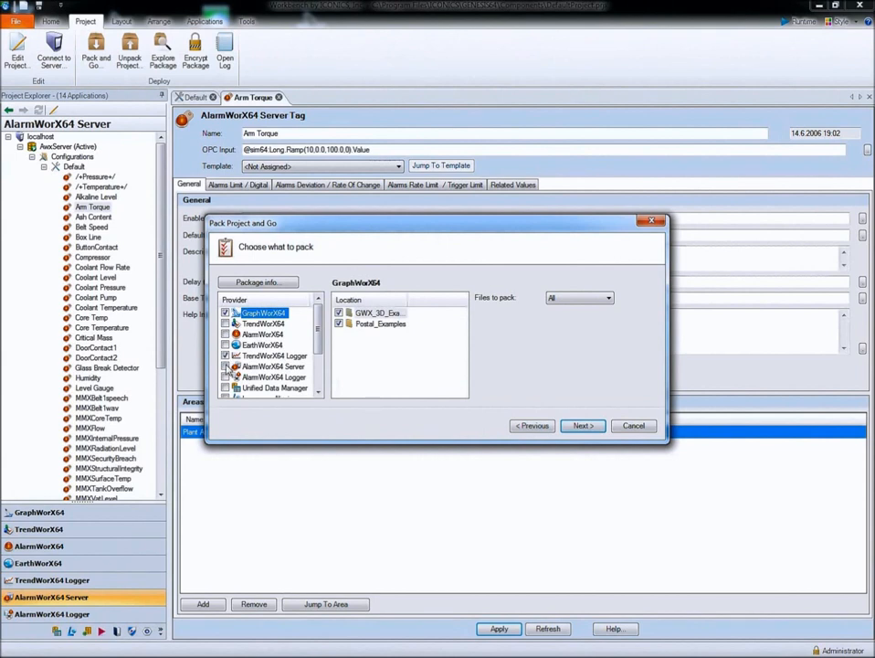
left_click(226, 366)
left_click(225, 378)
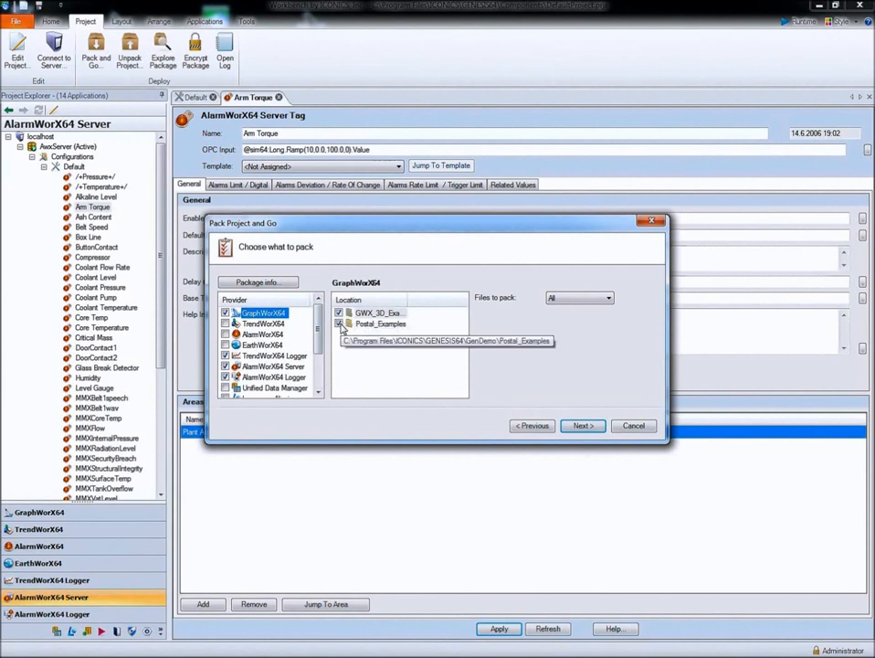
left_click(339, 313)
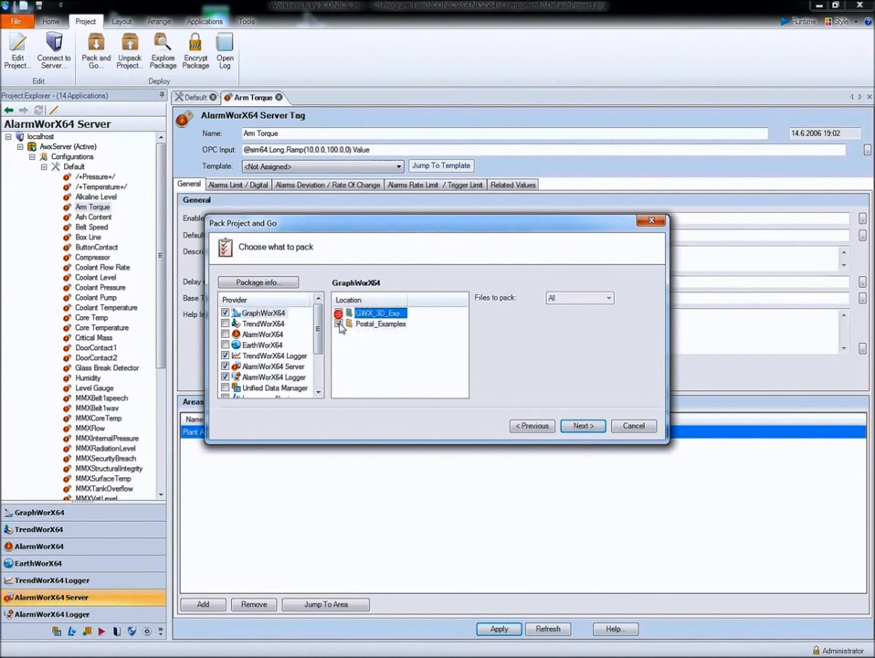
Leave find and replace disabled and run the pack operation without showing the log file
left_click(583, 426)
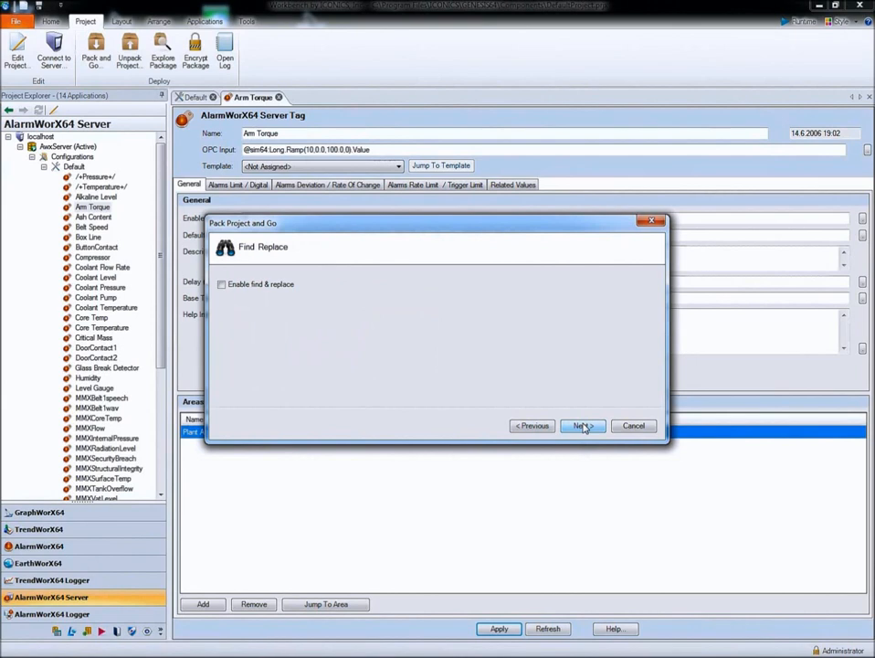
left_click(583, 427)
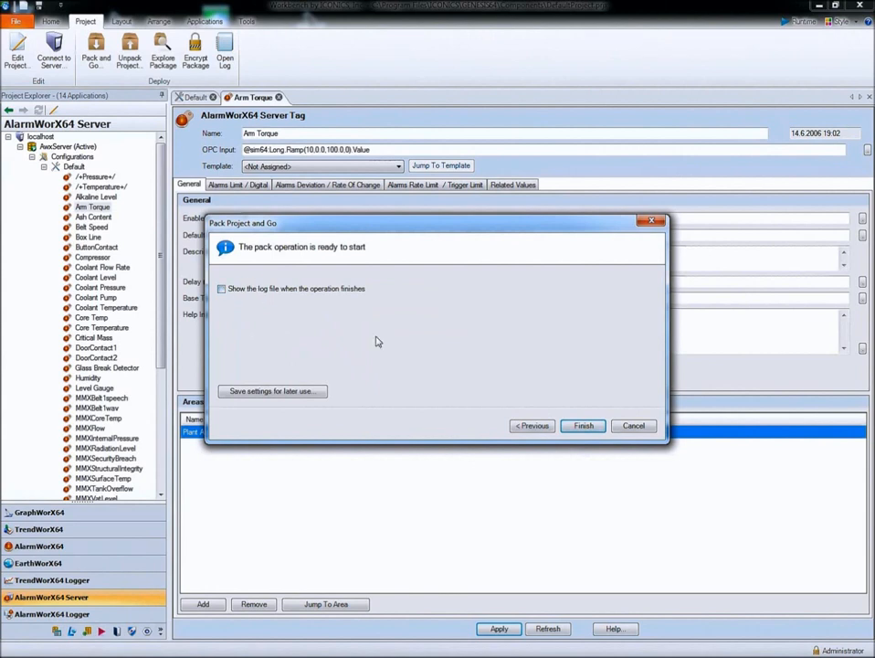
left_click(581, 426)
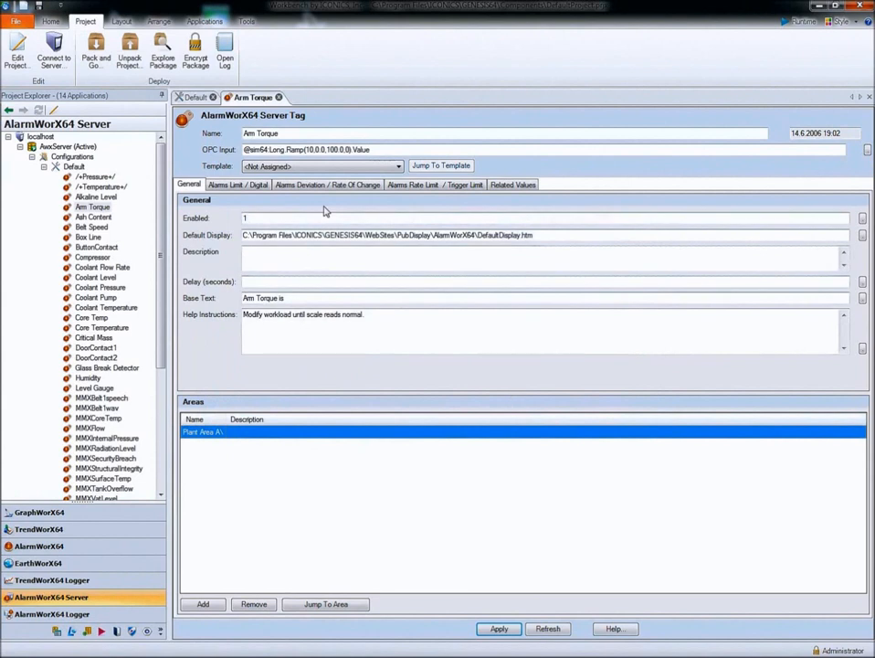
Open the MyProject.log.xml package log and examine the packaging report
left_click(227, 63)
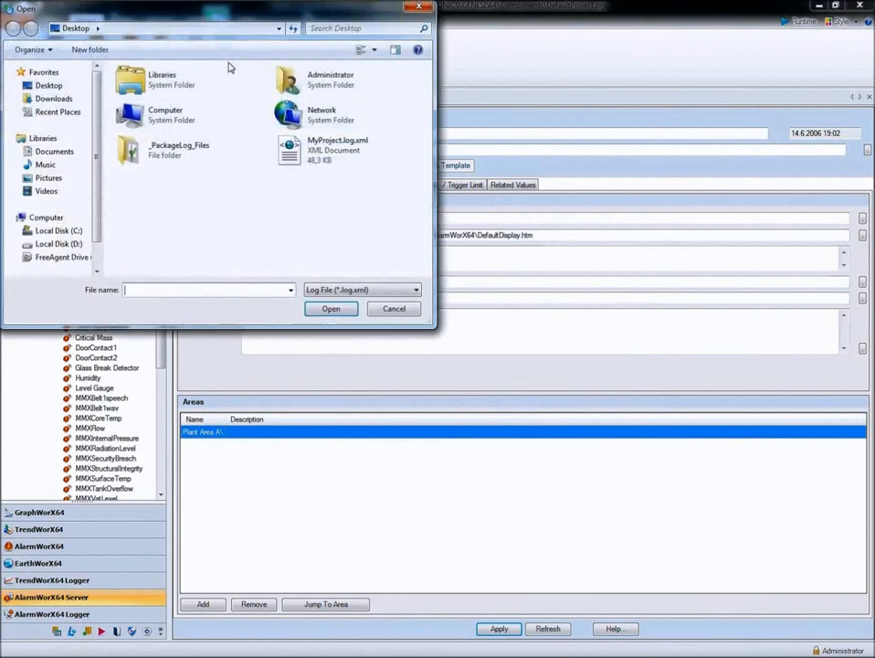
double_click(306, 155)
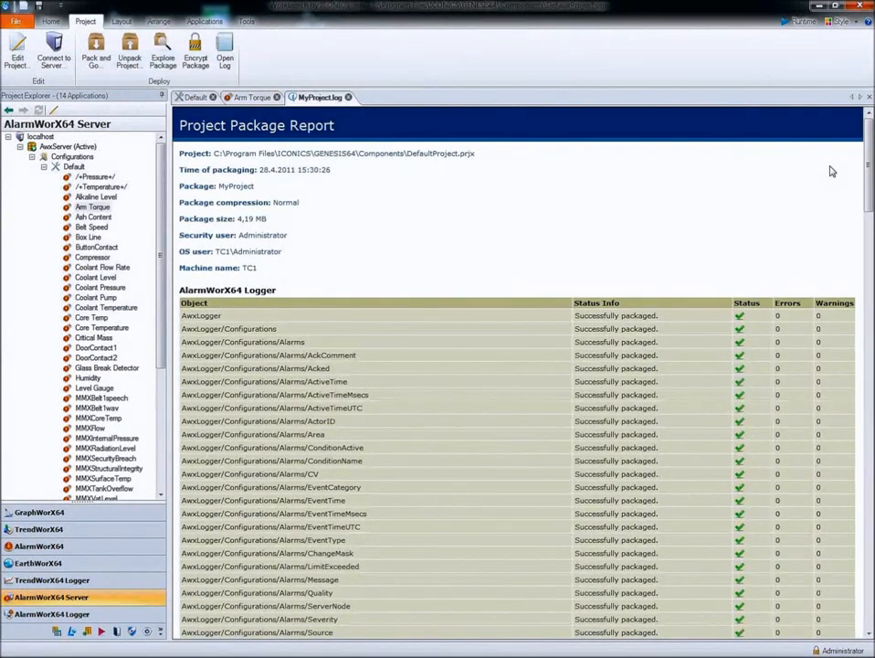
mouse_move(871, 150)
left_mouse_down()
mouse_move(847, 410)
mouse_move(863, 593)
mouse_move(863, 137)
left_mouse_up()
Switch to the desktop and launch the GenDemo application
left_click(130, 55)
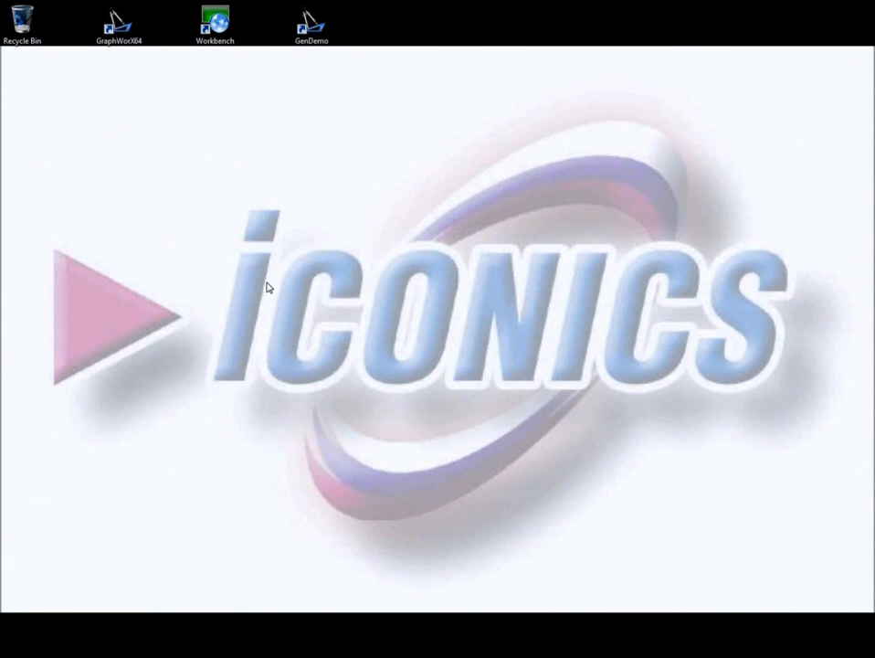
left_click(311, 26)
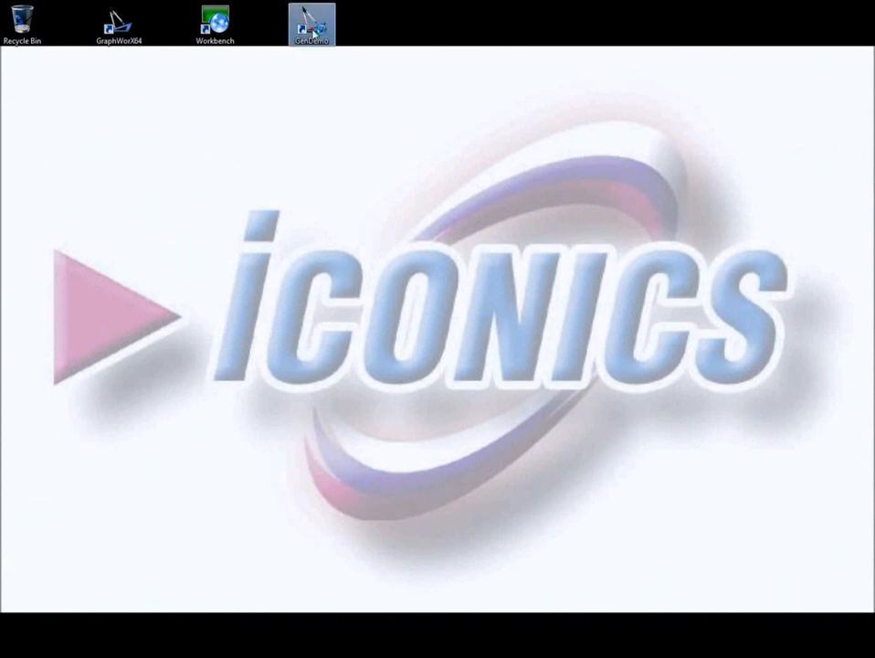